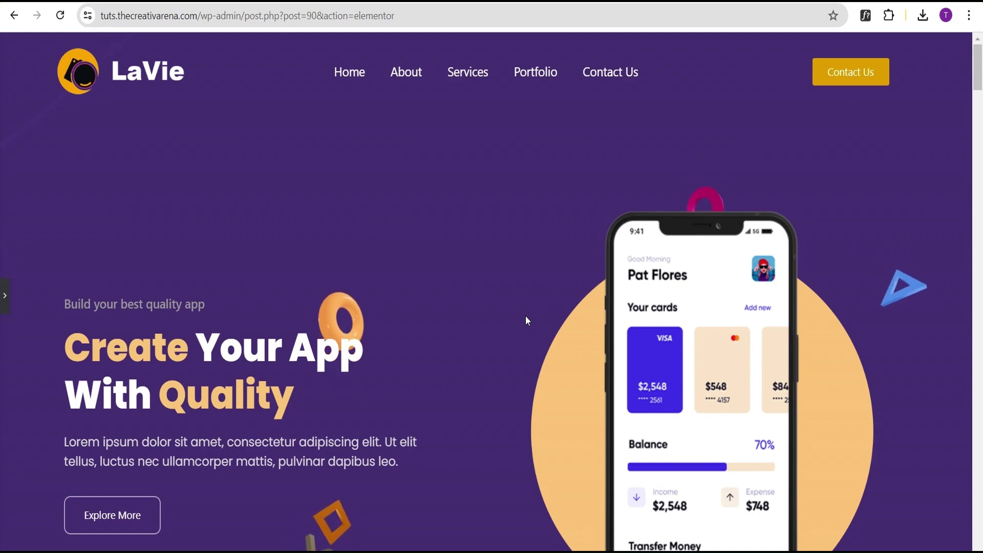
Scroll the LaVie preview down to the Powerful Solutions stats and the orange ring graphic.
{"action": "scroll", "coordinate": [532, 328], "scroll_direction": "down", "scroll_amount": 20}
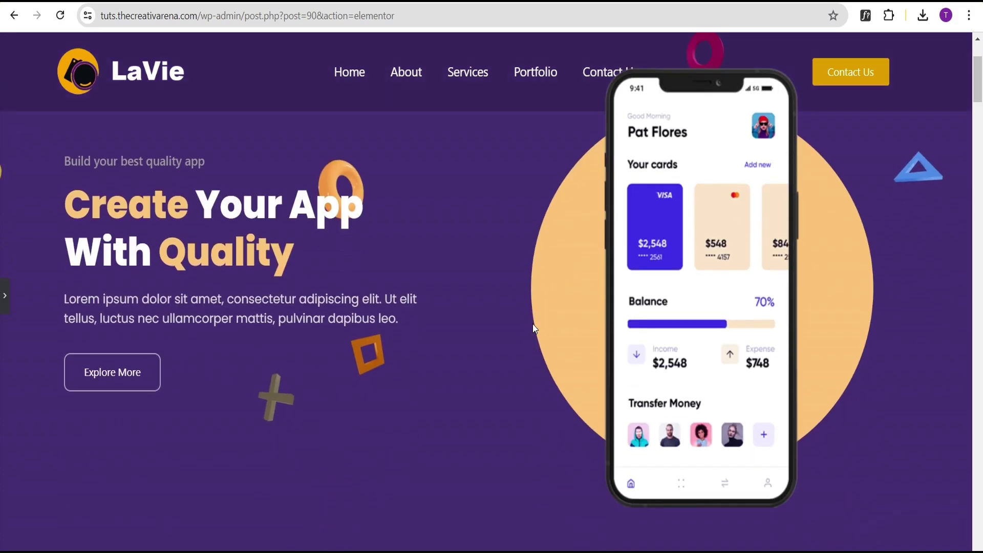
{"action": "scroll", "coordinate": [535, 328], "scroll_direction": "up", "scroll_amount": 15}
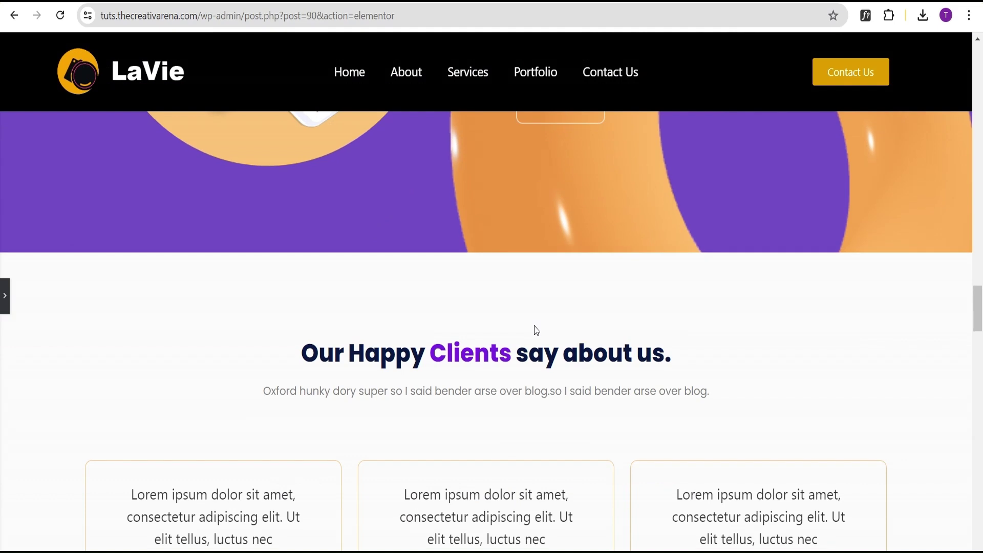
{"action": "scroll", "coordinate": [536, 325], "scroll_direction": "down", "scroll_amount": 2}
{"action": "scroll", "coordinate": [535, 320], "scroll_direction": "up", "scroll_amount": 4}
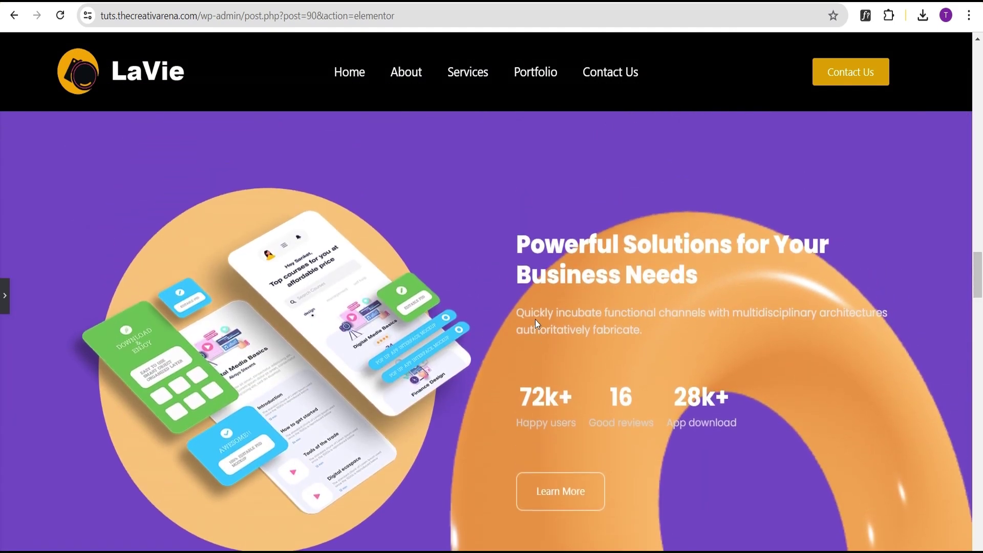
{"action": "scroll", "coordinate": [529, 335], "scroll_direction": "down", "scroll_amount": 3}
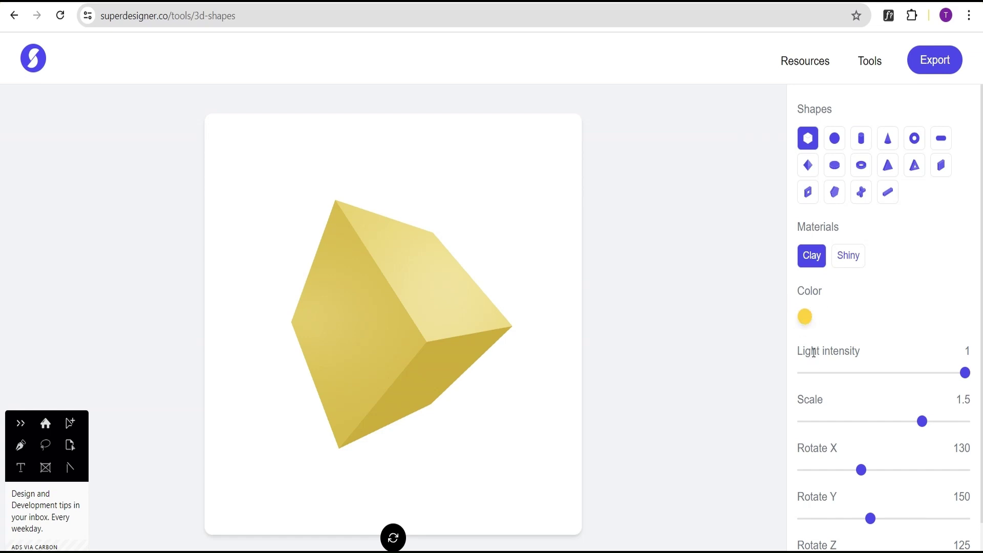
{"action": "mouse_move", "coordinate": [964, 373]}
{"action": "left_mouse_down"}
{"action": "mouse_move", "coordinate": [899, 375]}
{"action": "mouse_move", "coordinate": [973, 378]}
{"action": "left_mouse_up"}
{"action": "mouse_move", "coordinate": [921, 425]}
{"action": "left_mouse_down"}
{"action": "mouse_move", "coordinate": [901, 423]}
{"action": "mouse_move", "coordinate": [924, 425]}
{"action": "left_mouse_up"}
{"action": "scroll", "coordinate": [836, 408], "scroll_direction": "down", "scroll_amount": 1}
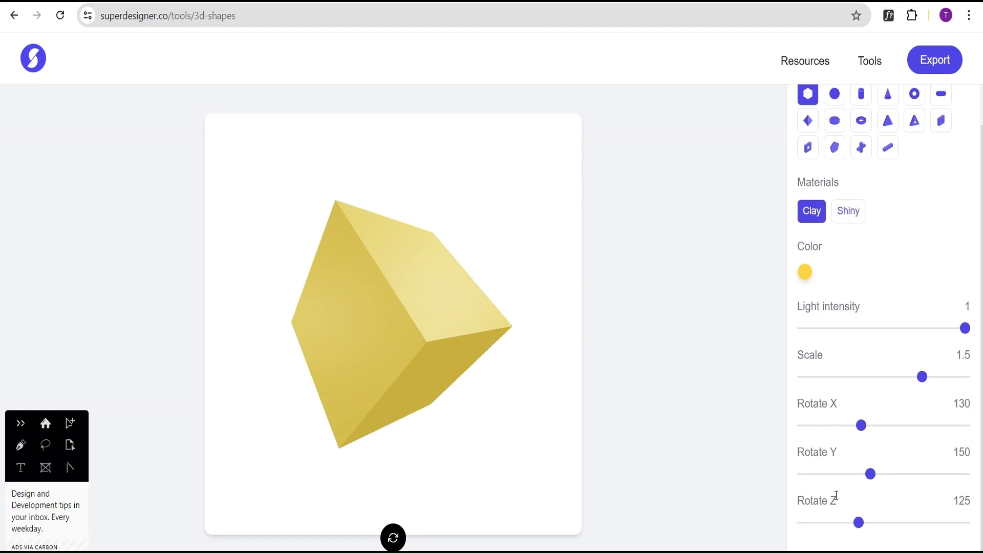
{"action": "scroll", "coordinate": [856, 364], "scroll_direction": "up", "scroll_amount": 1}
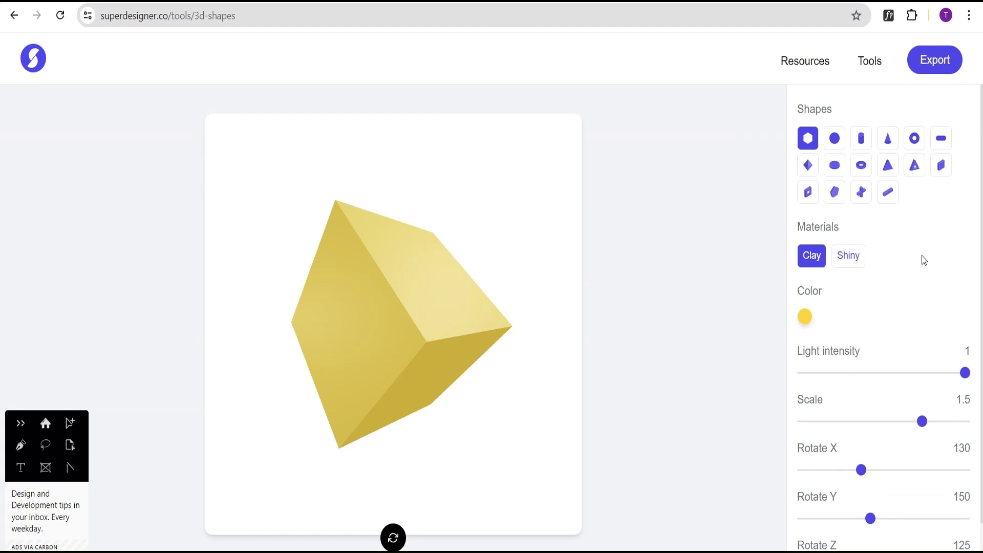
Make the shape a shiny orange donut with Rotate X 140 and Rotate Y 165.
{"action": "left_click", "coordinate": [914, 139]}
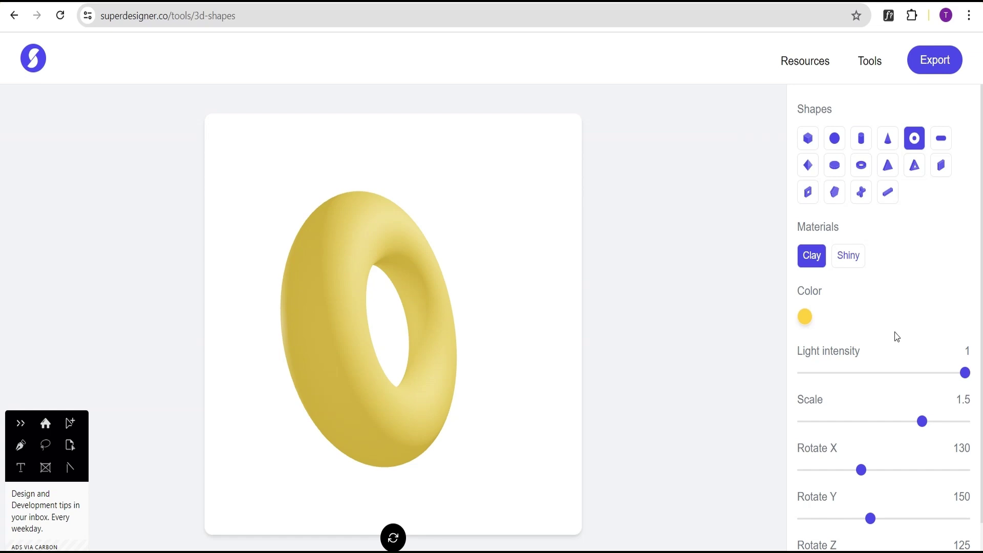
{"action": "left_click", "coordinate": [848, 263]}
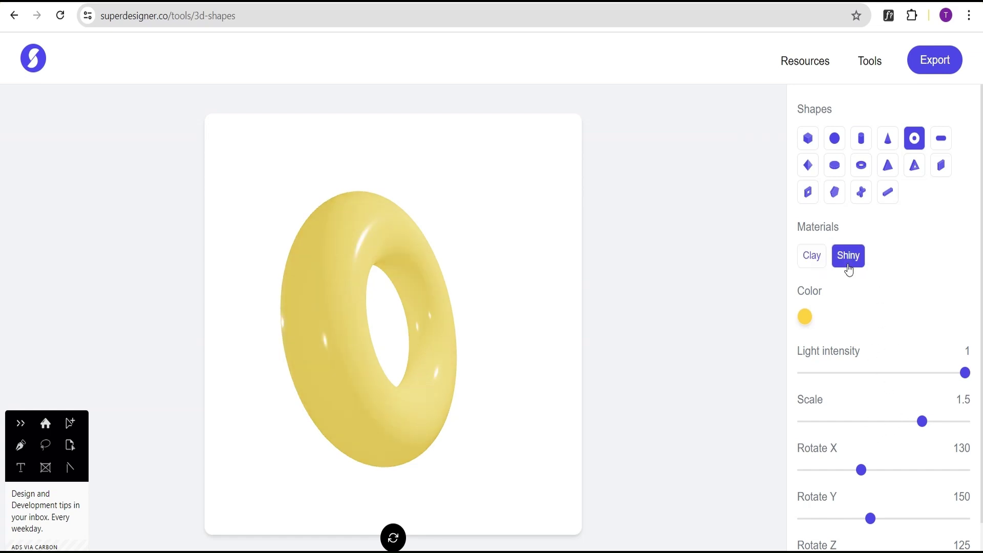
{"action": "left_click", "coordinate": [804, 316]}
{"action": "left_click_drag", "start_coordinate": [815, 465], "coordinate": [807, 466]}
{"action": "left_click", "coordinate": [917, 287]}
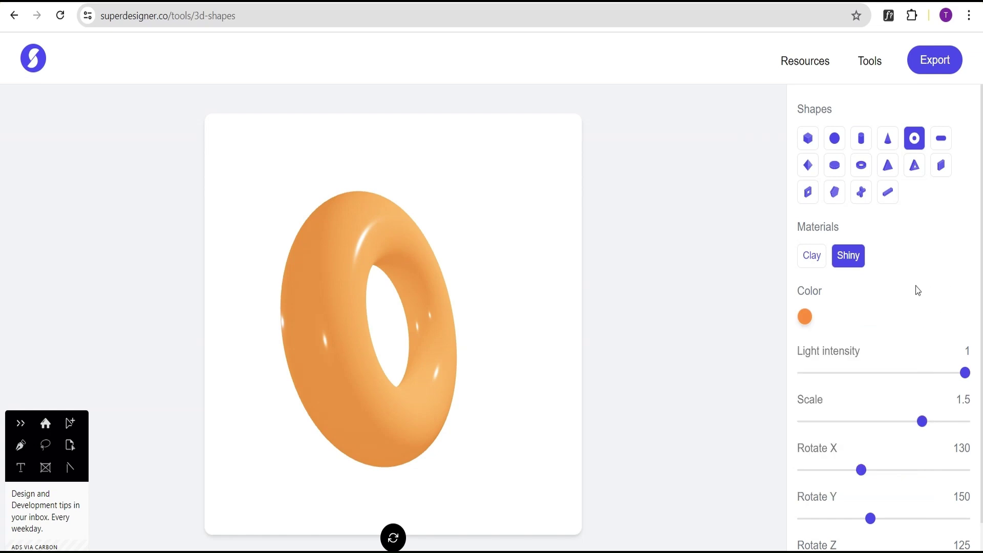
{"action": "scroll", "coordinate": [908, 313], "scroll_direction": "down", "scroll_amount": 1}
{"action": "mouse_move", "coordinate": [922, 379]}
{"action": "left_mouse_down"}
{"action": "mouse_move", "coordinate": [907, 387]}
{"action": "mouse_move", "coordinate": [920, 378]}
{"action": "left_mouse_up"}
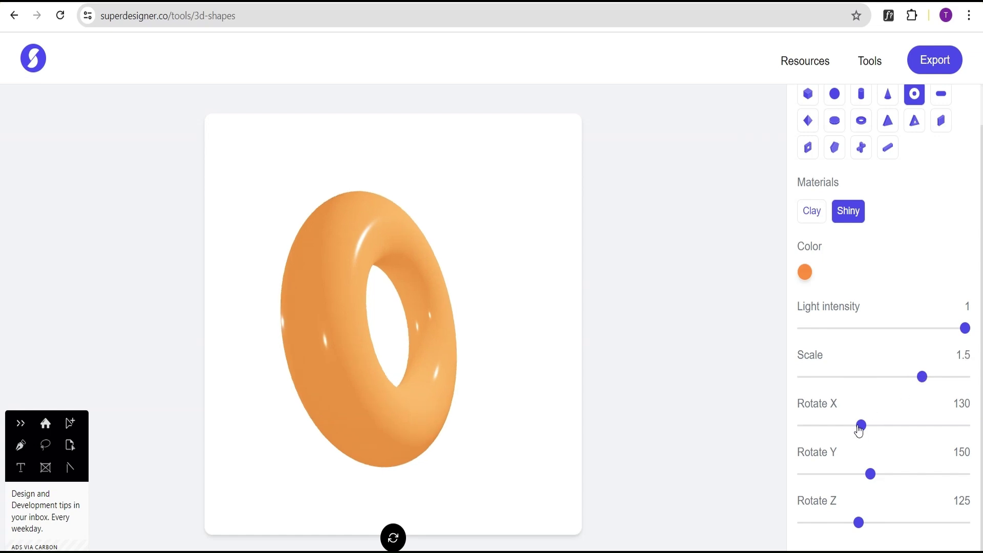
{"action": "left_click_drag", "start_coordinate": [858, 427], "coordinate": [866, 430]}
{"action": "left_click_drag", "start_coordinate": [870, 474], "coordinate": [878, 474]}
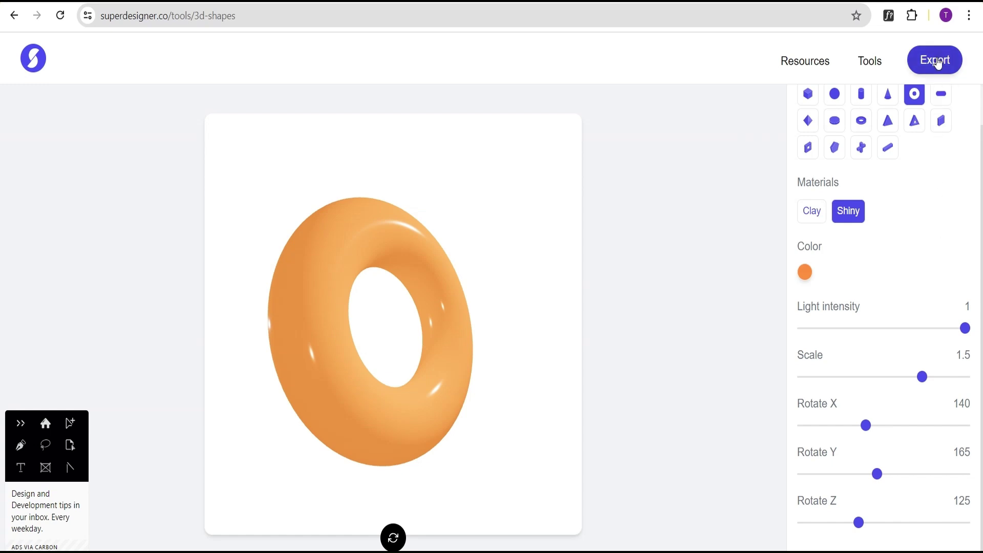
Export the donut as PNG, donut_3d_shape.png at 1x.
{"action": "left_click", "coordinate": [938, 62]}
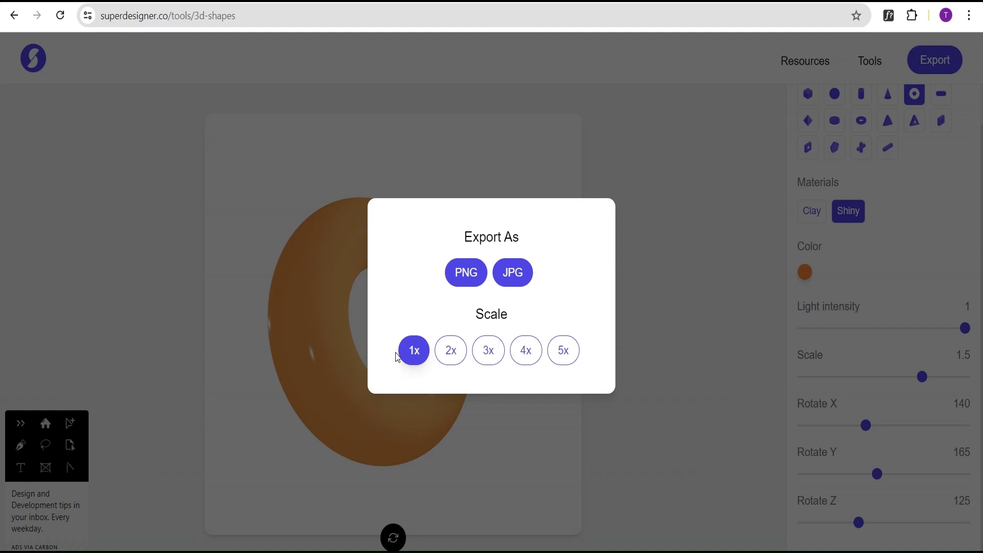
{"action": "left_click", "coordinate": [464, 279]}
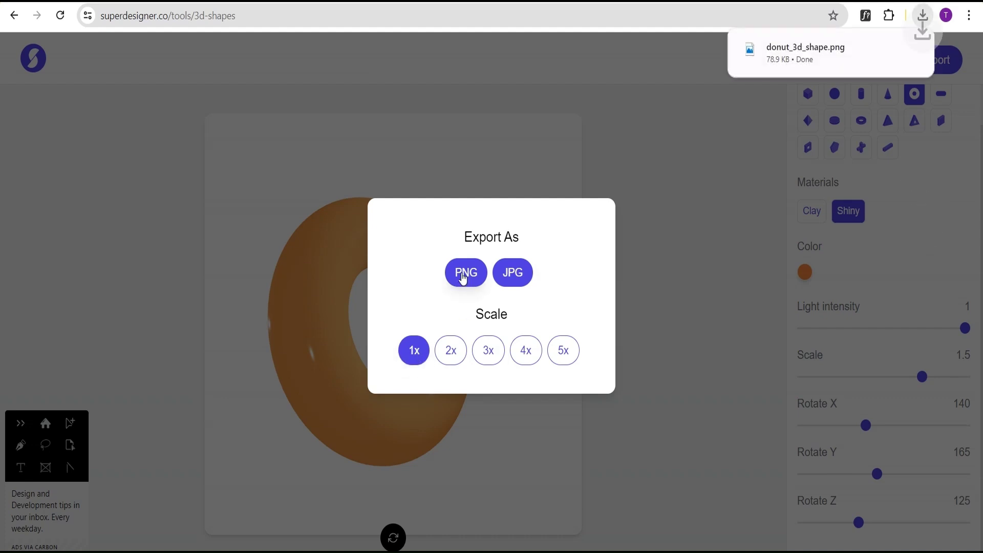
{"action": "left_click", "coordinate": [675, 150]}
{"action": "scroll", "coordinate": [916, 202], "scroll_direction": "up", "scroll_amount": 1}
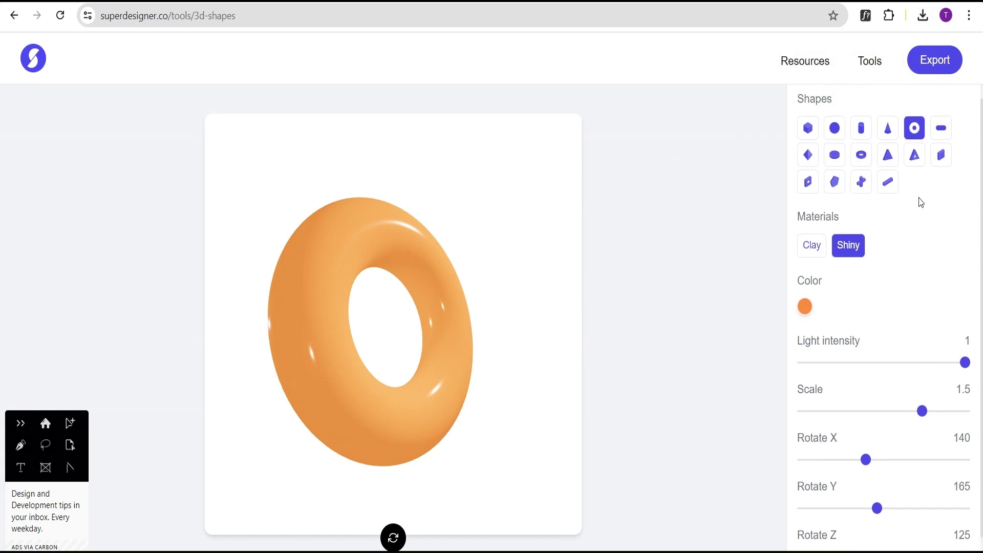
Switch to the washer ring shape and colour it deep gold, #D39729.
{"action": "left_click", "coordinate": [862, 167]}
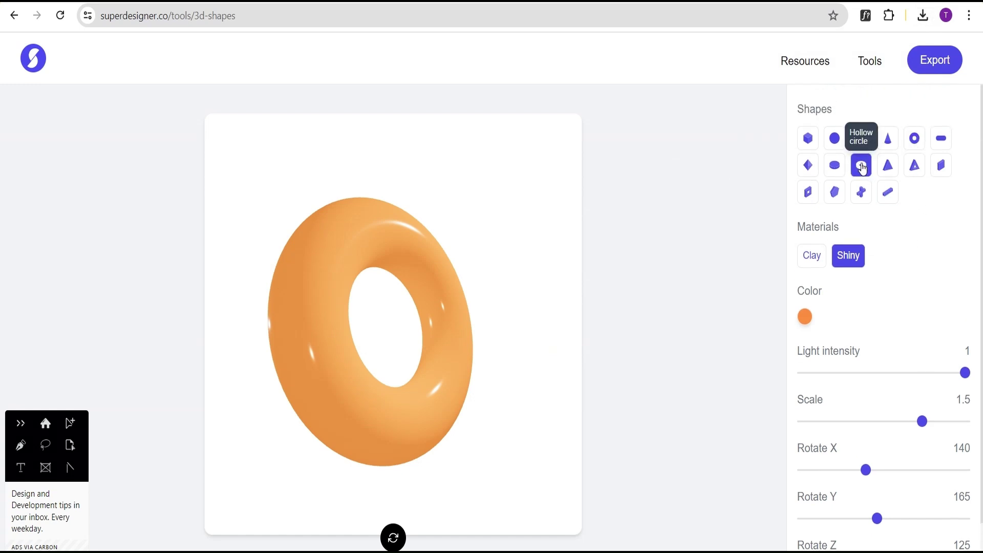
{"action": "left_click", "coordinate": [804, 316]}
{"action": "left_click_drag", "start_coordinate": [809, 462], "coordinate": [814, 466]}
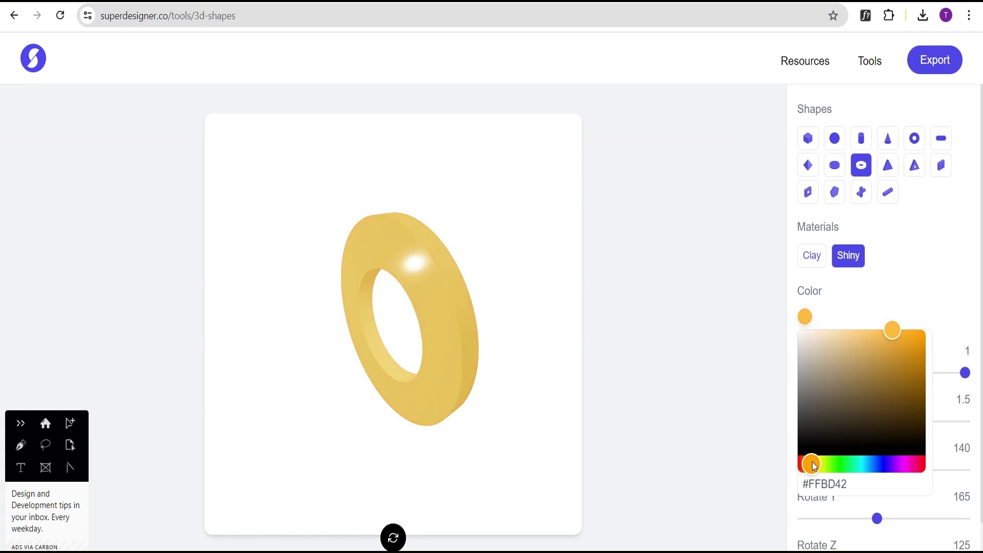
{"action": "left_click_drag", "start_coordinate": [895, 342], "coordinate": [905, 354]}
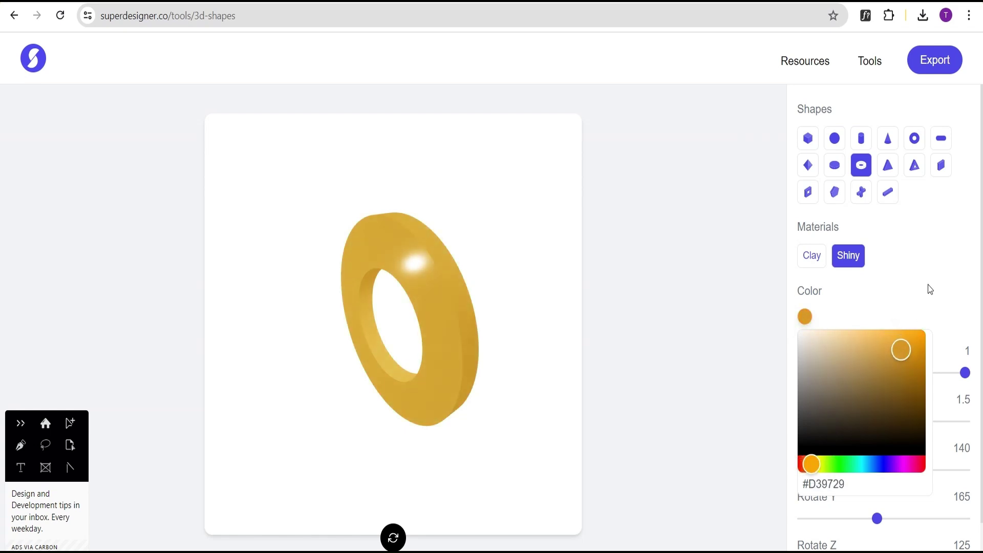
{"action": "left_click", "coordinate": [941, 279]}
Randomise the washer's rotation and export it as a PNG.
{"action": "left_click", "coordinate": [394, 539]}
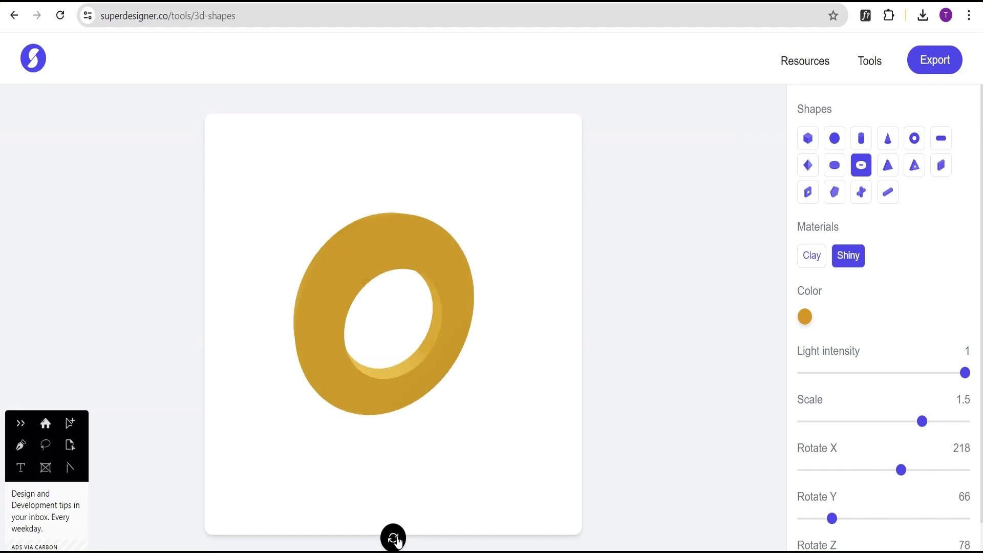
{"action": "left_click", "coordinate": [394, 538]}
{"action": "left_click", "coordinate": [394, 538]}
{"action": "left_click", "coordinate": [394, 539]}
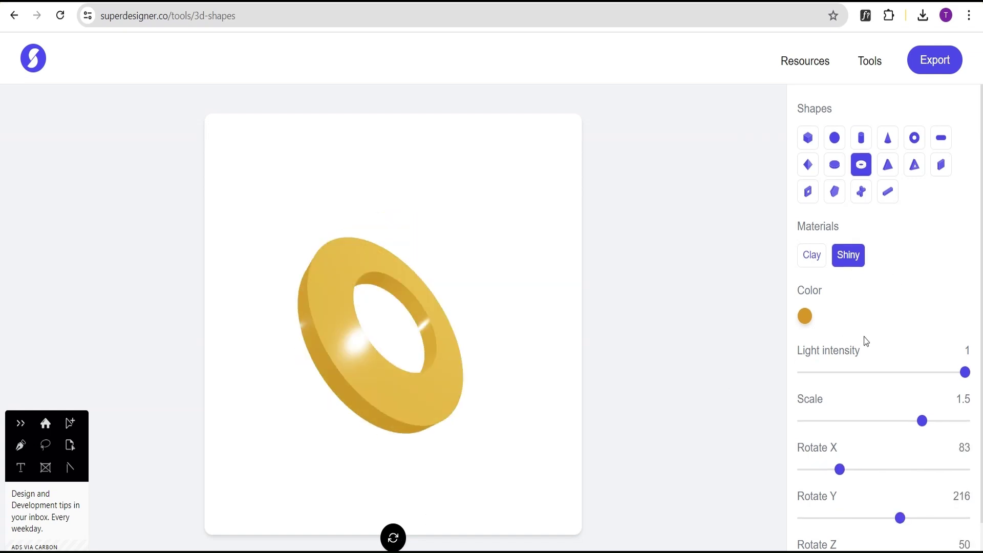
{"action": "left_click", "coordinate": [936, 71]}
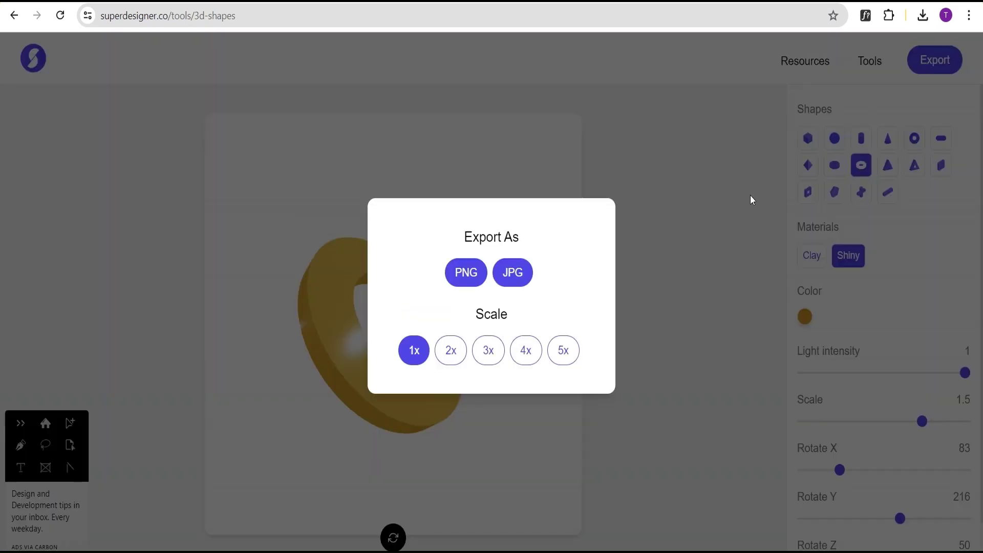
{"action": "left_click", "coordinate": [466, 273]}
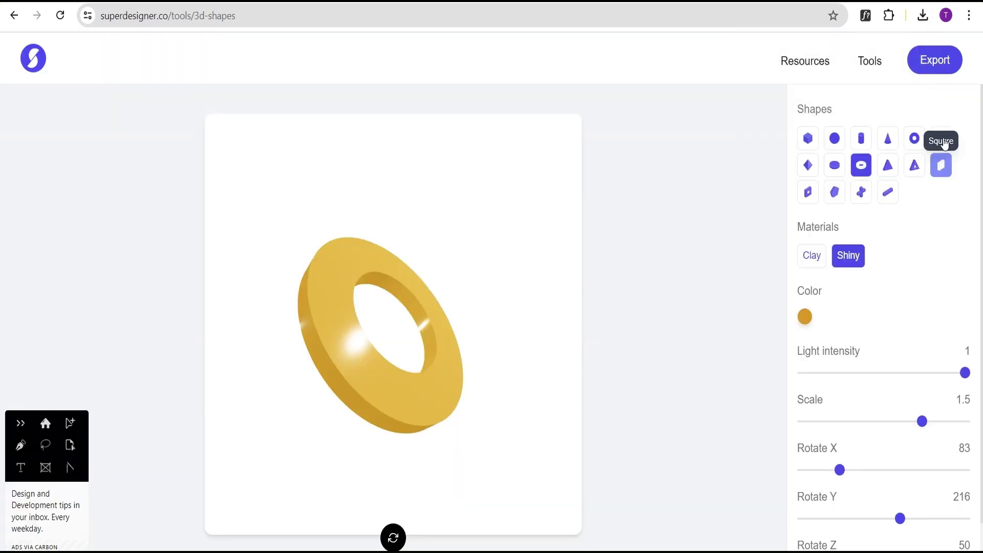
Export a gold capsule at Rotate Y 126 as a PNG, then select the plus shape.
{"action": "left_click", "coordinate": [945, 142]}
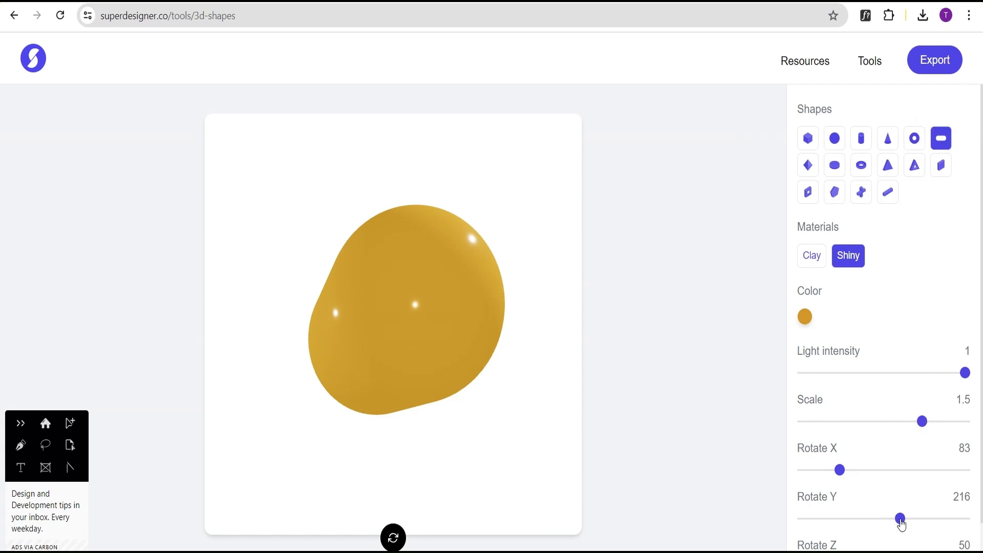
{"action": "left_click_drag", "start_coordinate": [899, 520], "coordinate": [859, 528]}
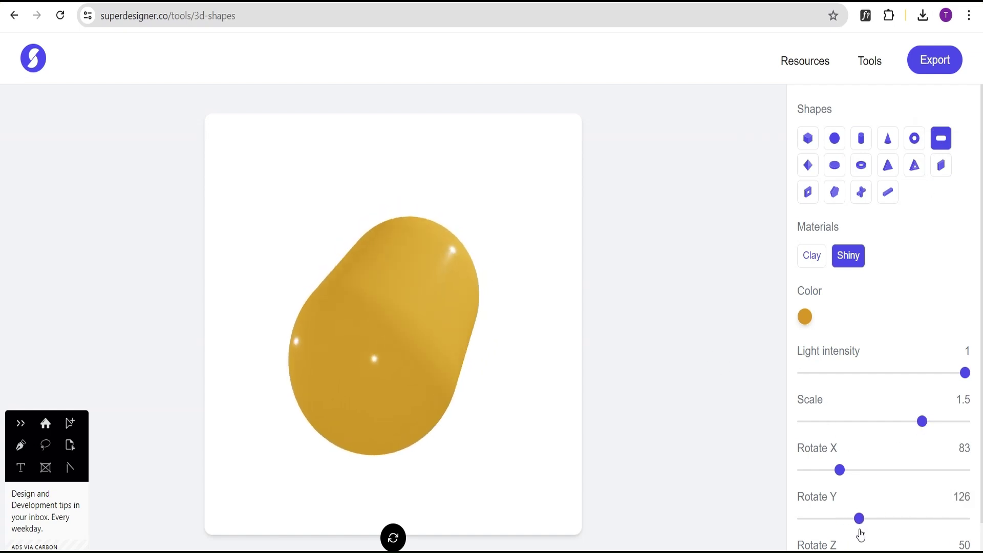
{"action": "scroll", "coordinate": [882, 361], "scroll_direction": "down", "scroll_amount": 1}
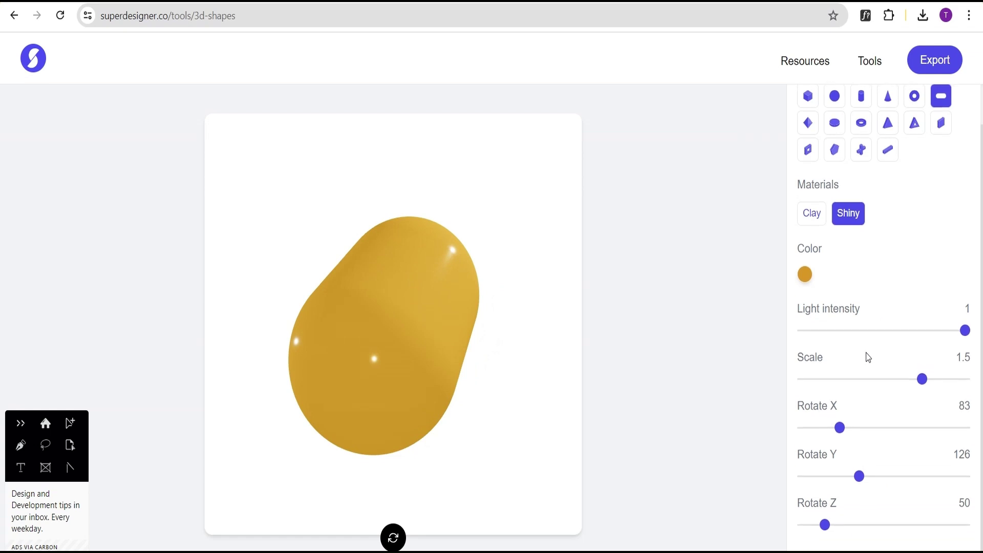
{"action": "scroll", "coordinate": [870, 354], "scroll_direction": "up", "scroll_amount": 1}
{"action": "left_click", "coordinate": [932, 59]}
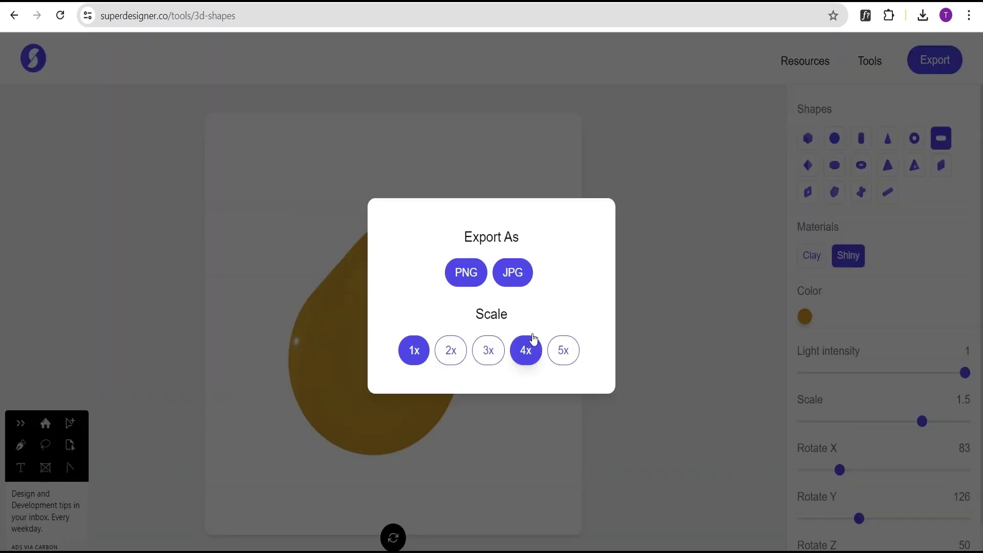
{"action": "left_click", "coordinate": [466, 274]}
{"action": "left_click", "coordinate": [861, 191]}
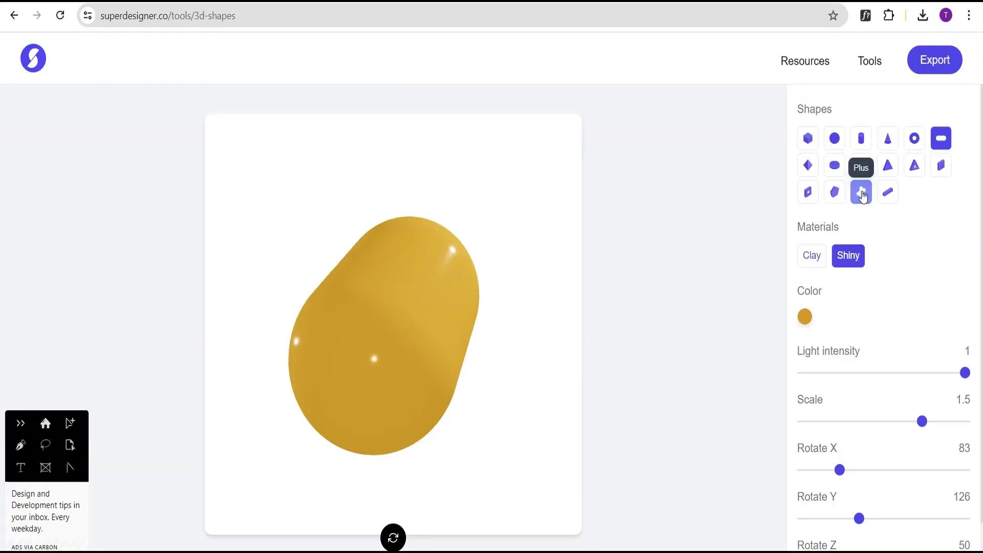
{"action": "left_click", "coordinate": [861, 192]}
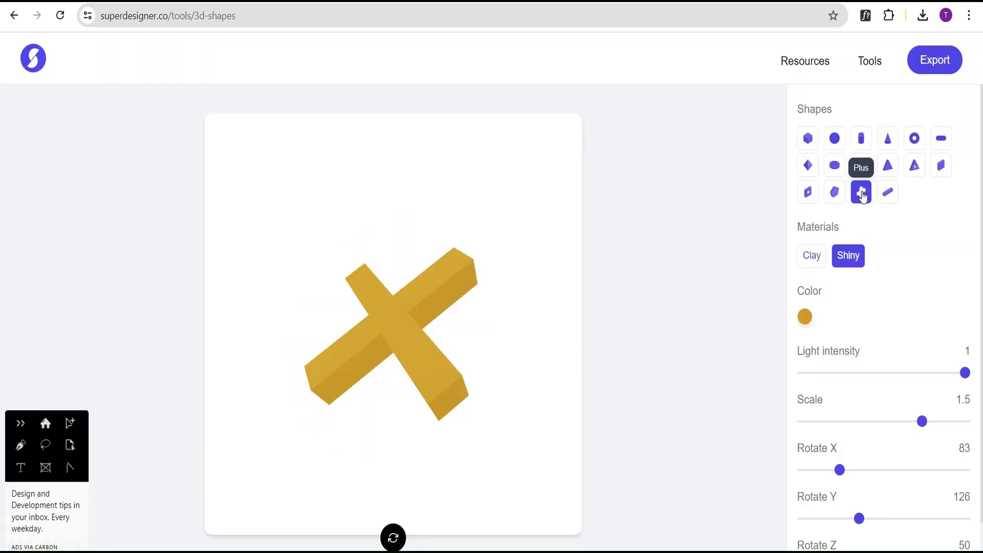
Recolour the plus light blue, rotate it upright, and export it as a PNG.
{"action": "left_click", "coordinate": [804, 316]}
{"action": "left_click_drag", "start_coordinate": [811, 464], "coordinate": [870, 464]}
{"action": "left_click", "coordinate": [865, 289]}
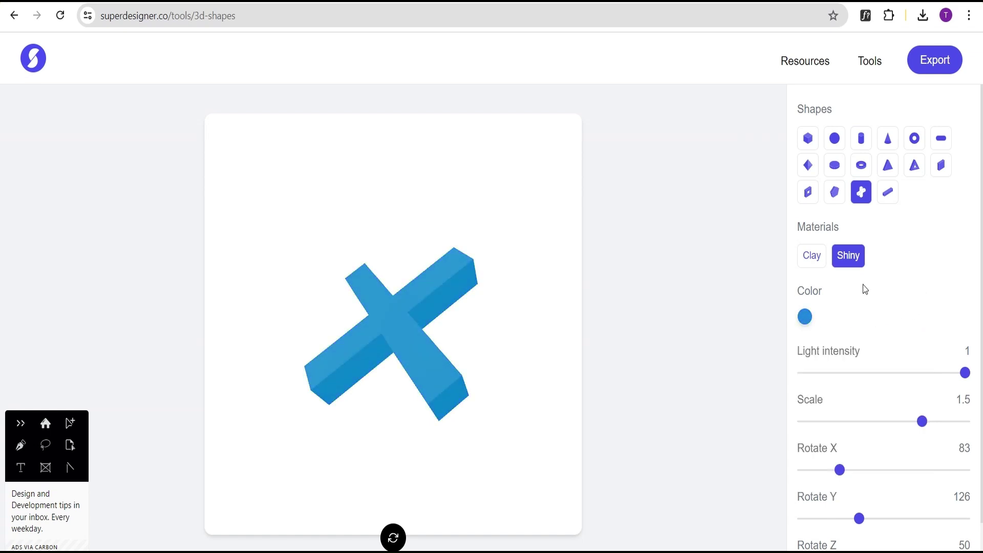
{"action": "left_click_drag", "start_coordinate": [859, 518], "coordinate": [884, 507]}
{"action": "left_click", "coordinate": [937, 61]}
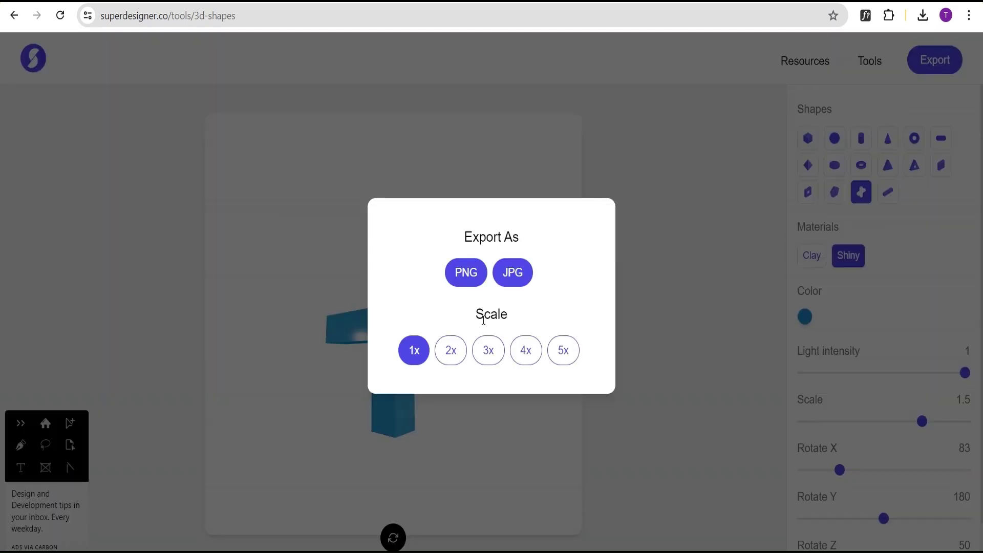
{"action": "left_click", "coordinate": [464, 273]}
{"action": "left_click", "coordinate": [909, 264]}
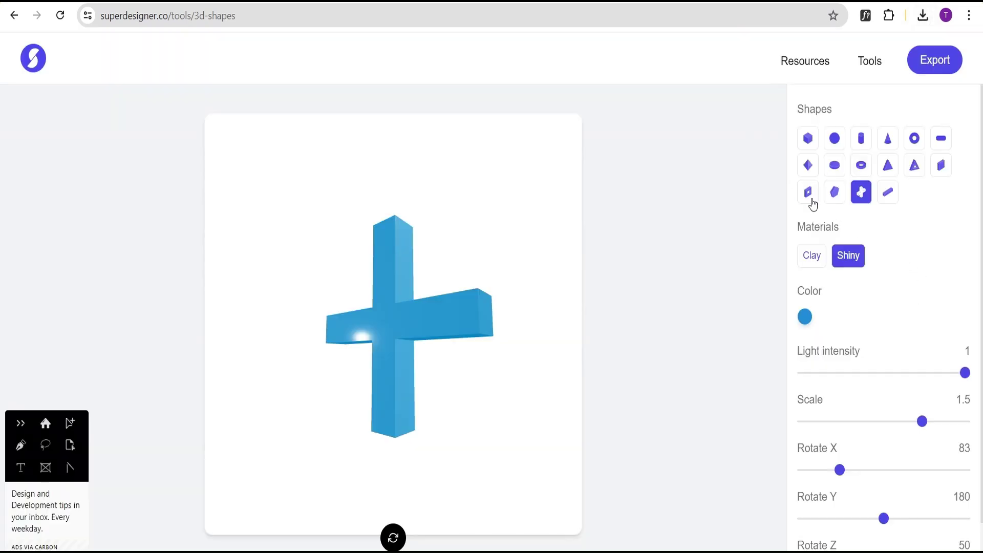
Make a dark green clay hollow square frame and export it as a PNG.
{"action": "left_click", "coordinate": [811, 199]}
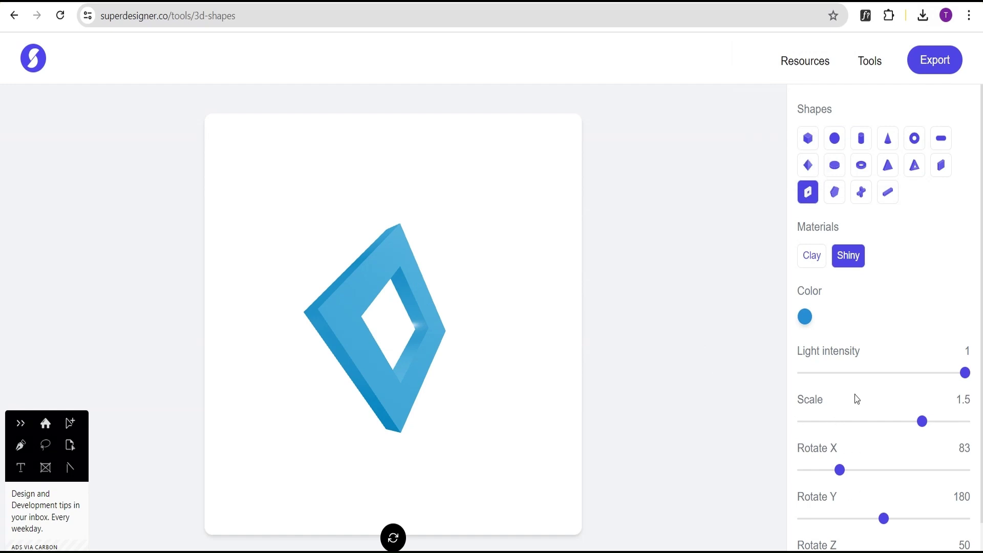
{"action": "left_click", "coordinate": [805, 317]}
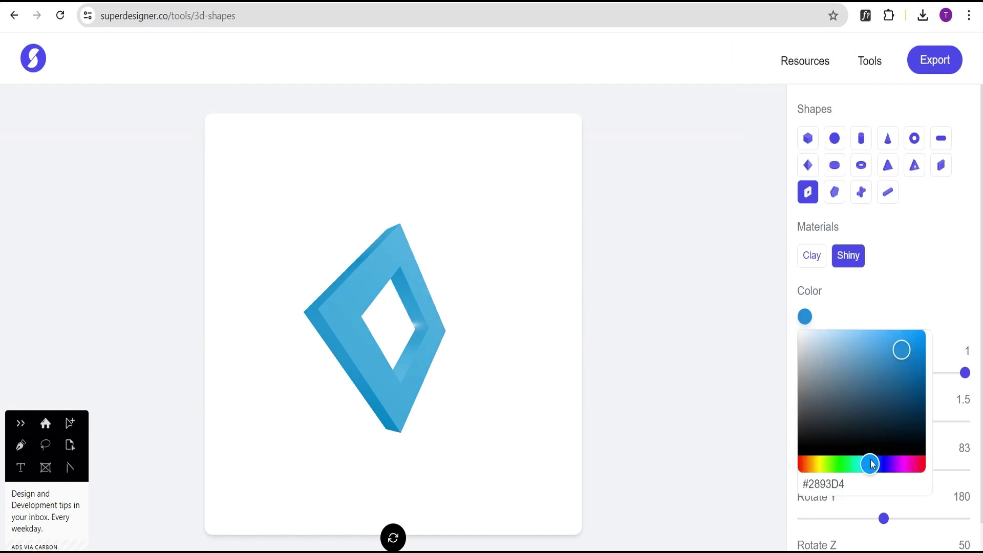
{"action": "left_click_drag", "start_coordinate": [870, 466], "coordinate": [833, 466]}
{"action": "left_click", "coordinate": [901, 370]}
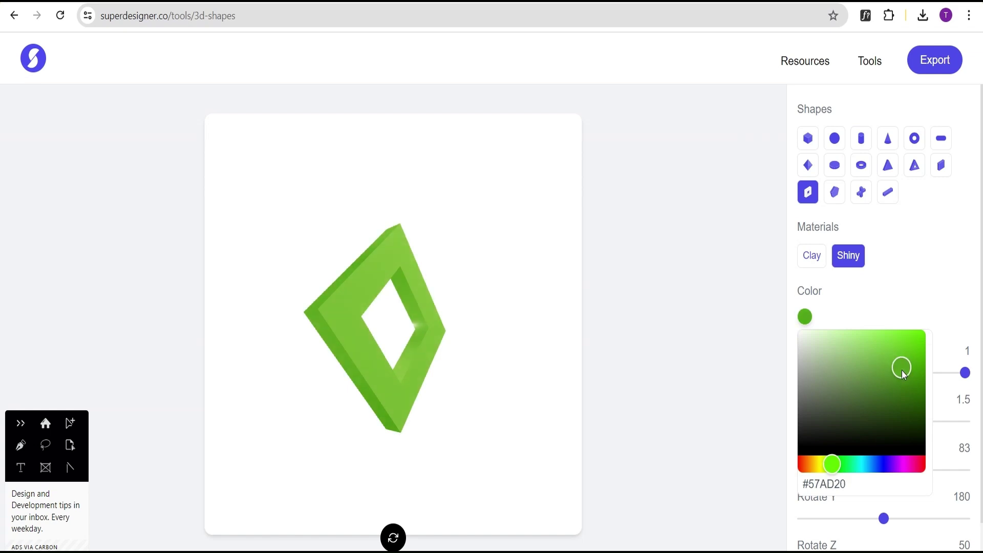
{"action": "left_click", "coordinate": [937, 102]}
{"action": "left_click", "coordinate": [815, 257]}
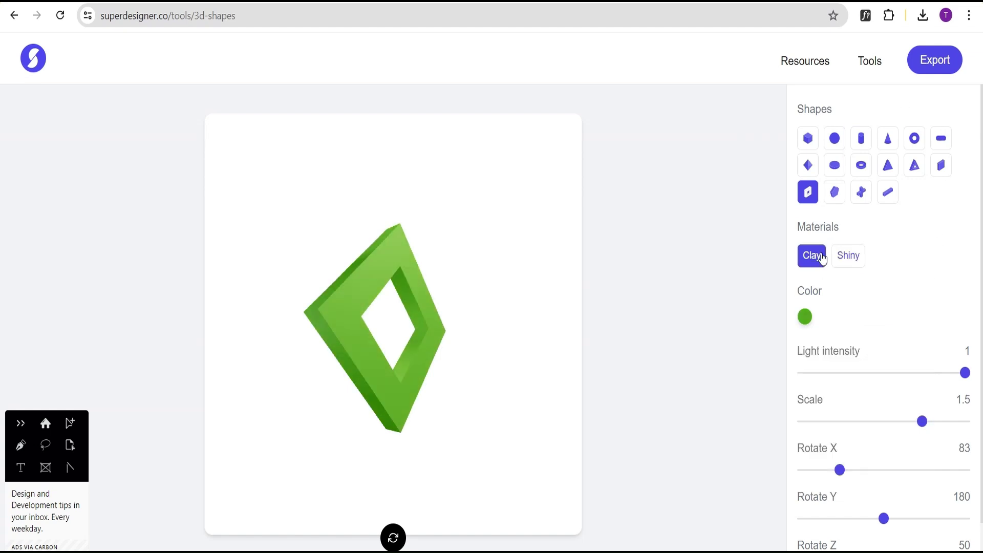
{"action": "left_click", "coordinate": [937, 61]}
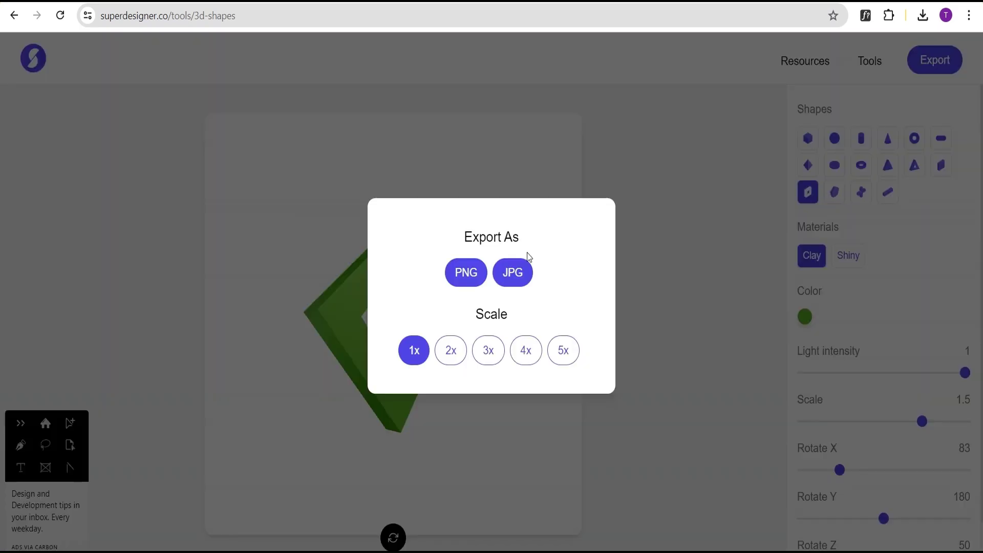
{"action": "left_click", "coordinate": [466, 273]}
{"action": "left_click", "coordinate": [928, 286]}
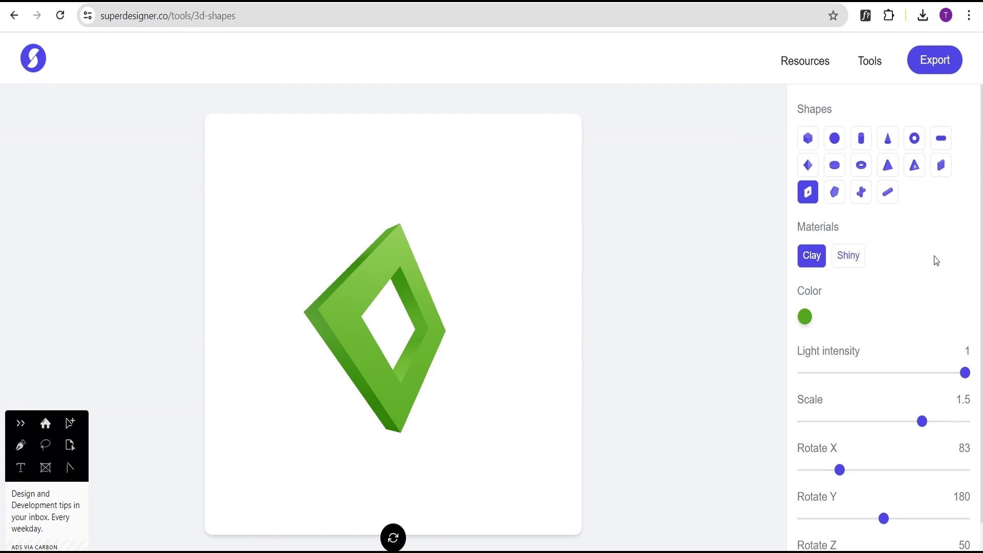
Create a shiny red hollow triangle and export it as a PNG.
{"action": "left_click", "coordinate": [912, 172]}
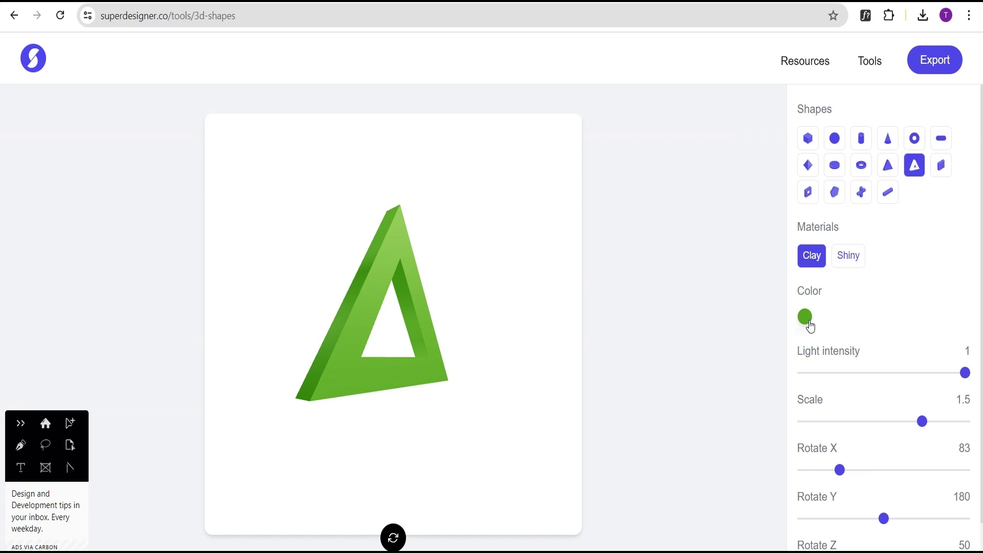
{"action": "left_click", "coordinate": [805, 317]}
{"action": "left_click_drag", "start_coordinate": [835, 470], "coordinate": [925, 469]}
{"action": "left_click", "coordinate": [966, 272]}
{"action": "left_click", "coordinate": [851, 257]}
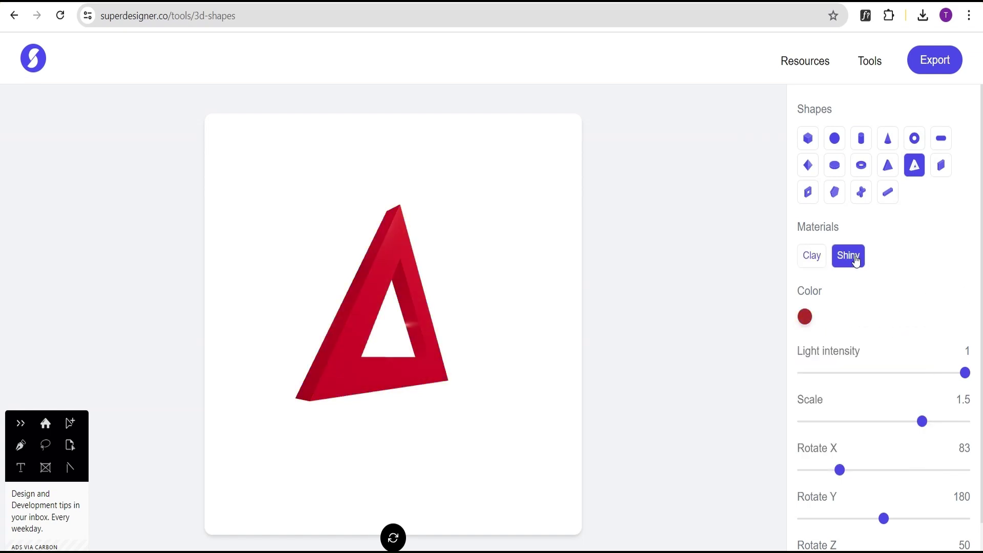
{"action": "scroll", "coordinate": [911, 460], "scroll_direction": "down", "scroll_amount": 1}
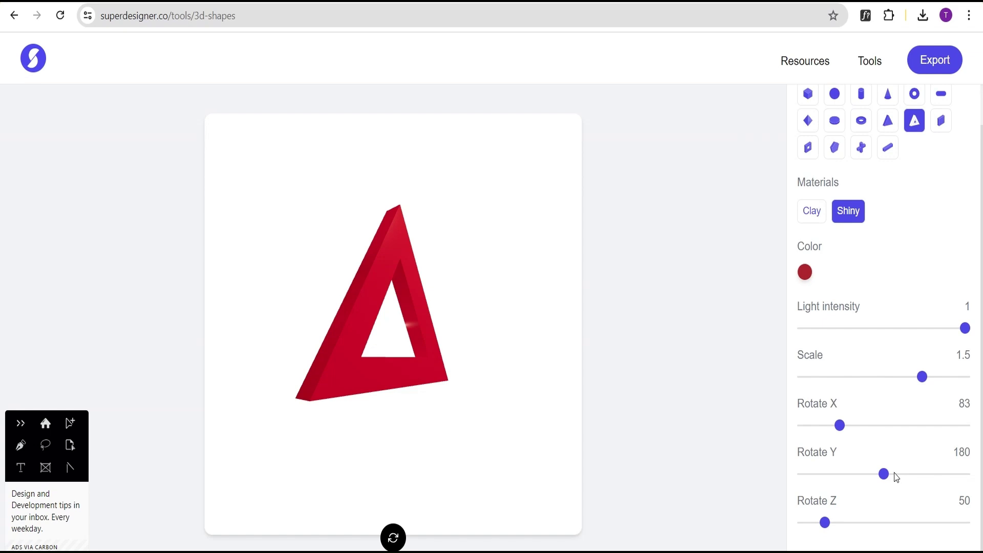
{"action": "left_click", "coordinate": [939, 62]}
{"action": "left_click", "coordinate": [454, 273]}
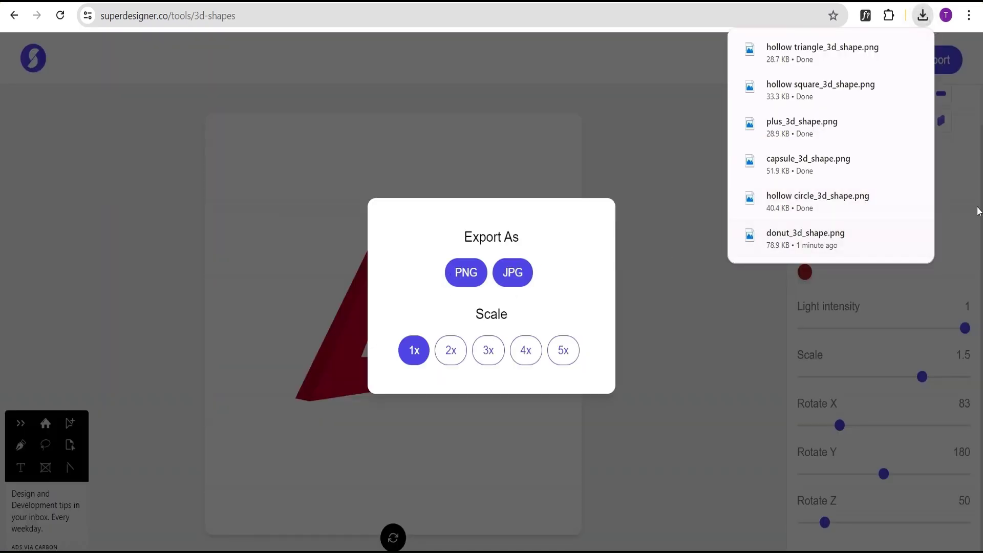
{"action": "left_click", "coordinate": [957, 238]}
{"action": "scroll", "coordinate": [957, 239], "scroll_direction": "up", "scroll_amount": 1}
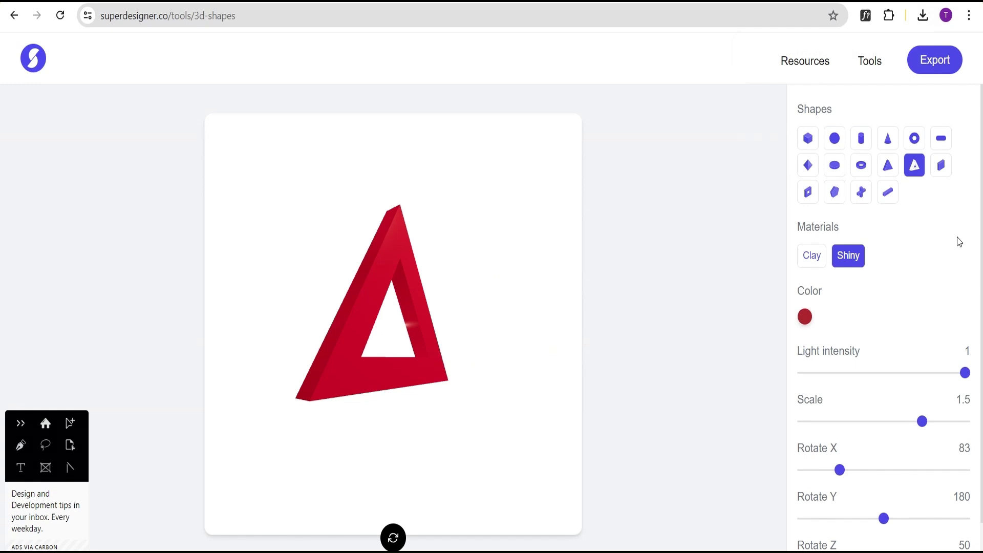
Switch to a cylinder, adjust its Rotate Y, and export it as a PNG.
{"action": "left_click", "coordinate": [867, 147]}
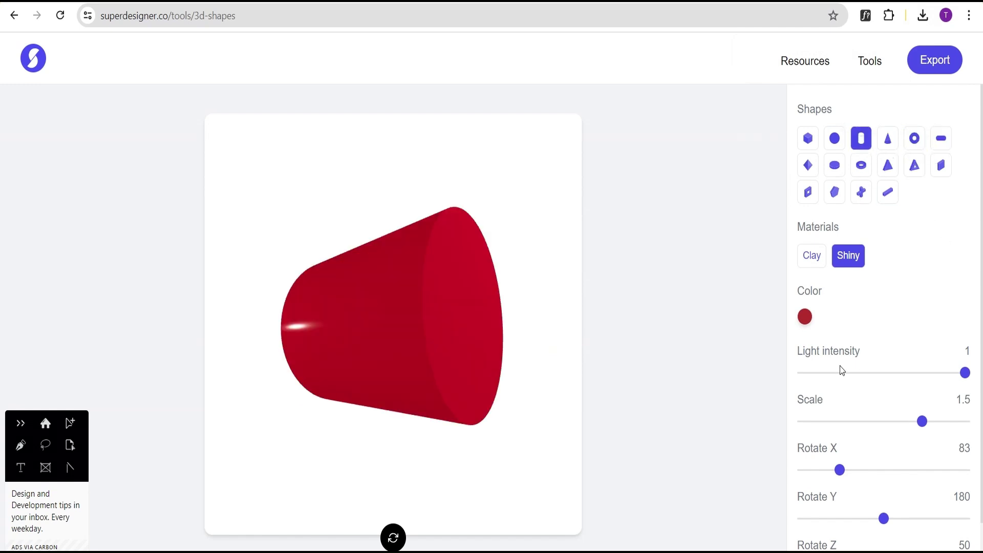
{"action": "scroll", "coordinate": [864, 345], "scroll_direction": "down", "scroll_amount": 1}
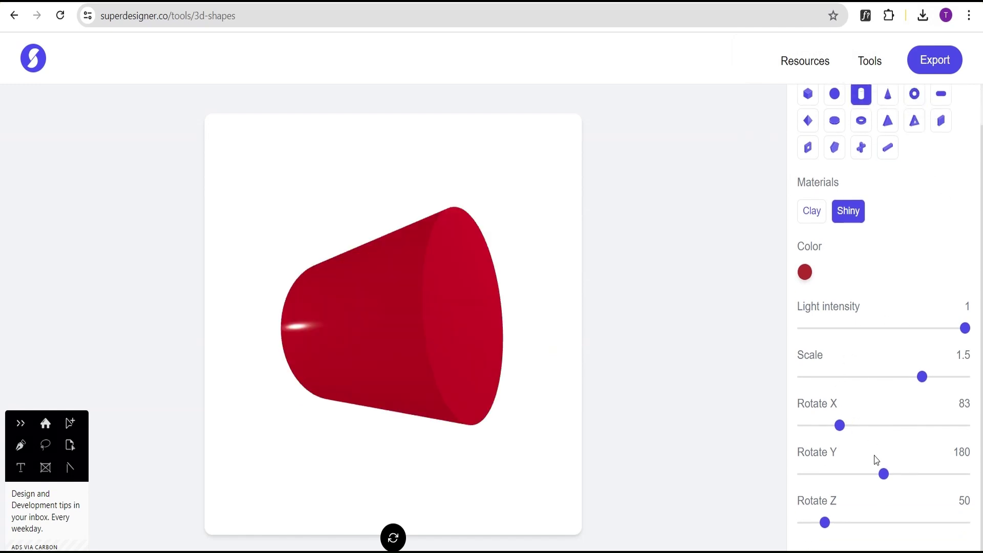
{"action": "mouse_move", "coordinate": [881, 473]}
{"action": "left_mouse_down"}
{"action": "mouse_move", "coordinate": [851, 474]}
{"action": "mouse_move", "coordinate": [881, 487]}
{"action": "mouse_move", "coordinate": [884, 479]}
{"action": "left_mouse_up"}
{"action": "left_click", "coordinate": [923, 60]}
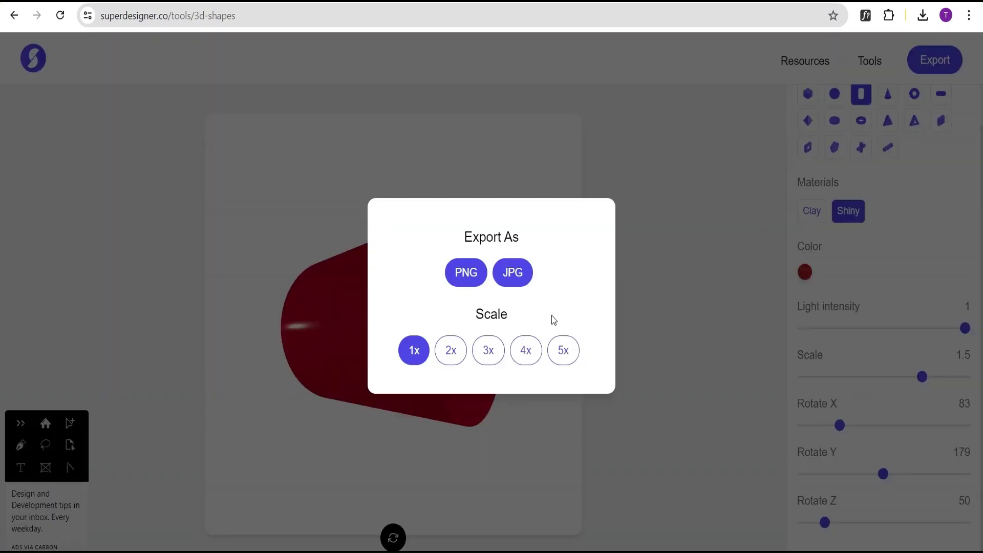
{"action": "left_click", "coordinate": [468, 282]}
{"action": "left_click", "coordinate": [700, 201]}
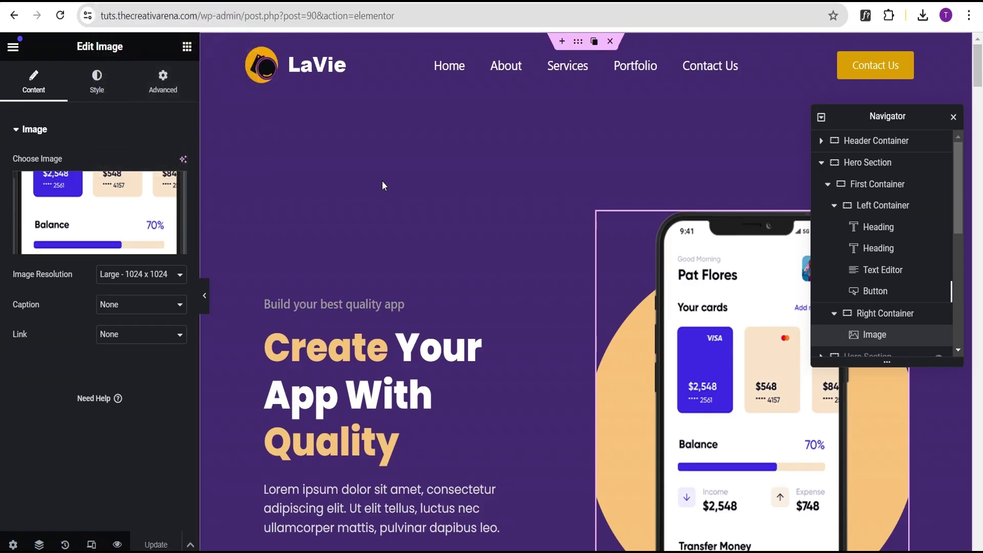
Set the 'Build your best quality app' heading's Z-Index to 5.
{"action": "left_click", "coordinate": [187, 47]}
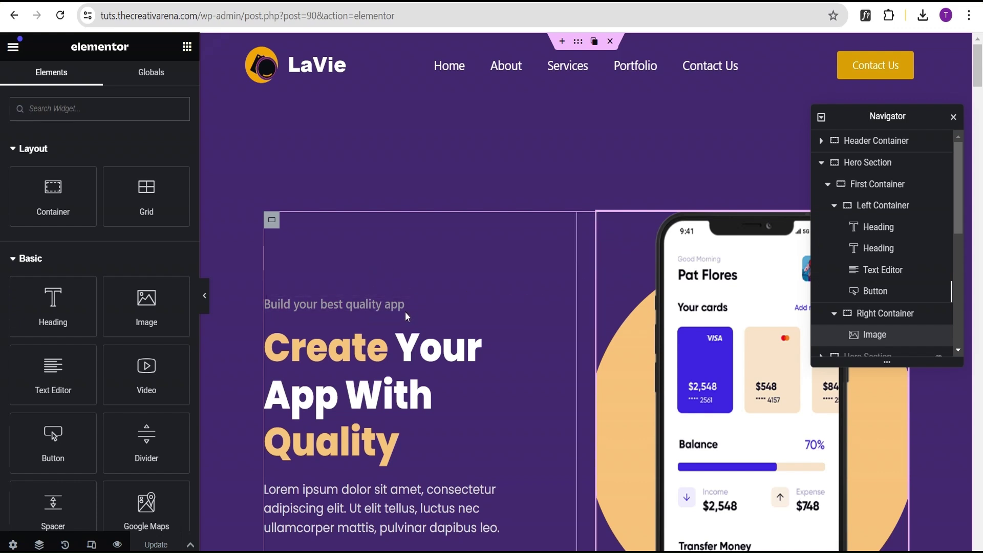
{"action": "scroll", "coordinate": [372, 360], "scroll_direction": "down", "scroll_amount": 1}
{"action": "scroll", "coordinate": [372, 360], "scroll_direction": "down", "scroll_amount": 1}
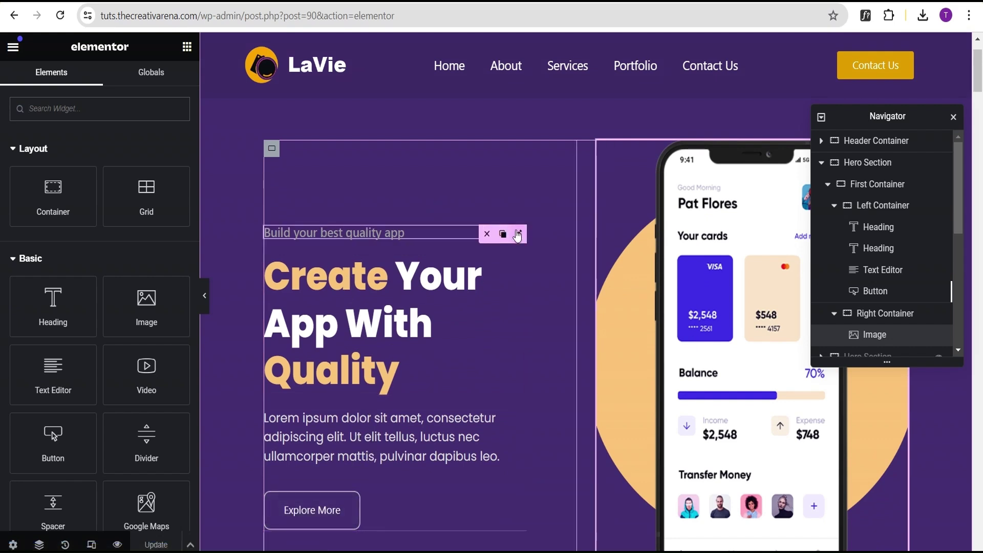
{"action": "left_click", "coordinate": [307, 233]}
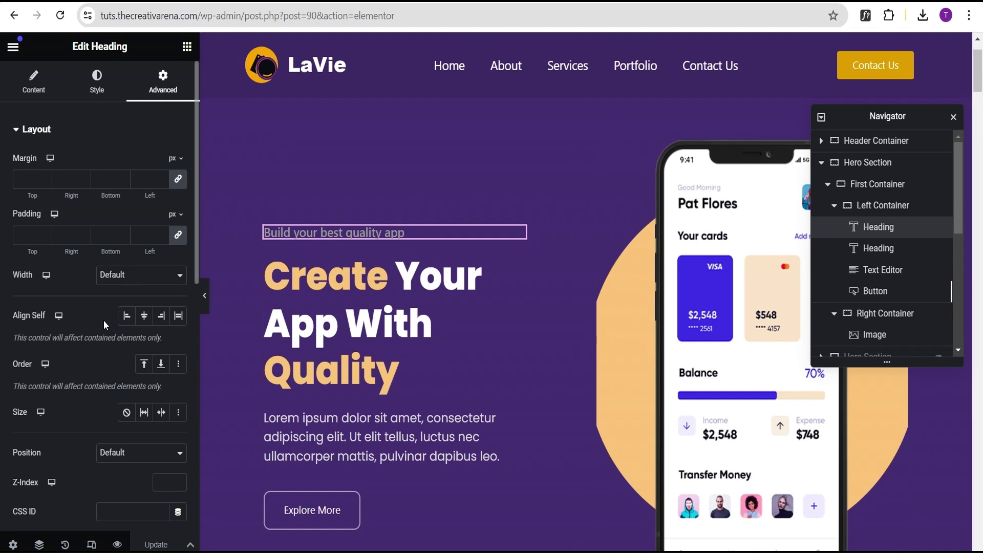
{"action": "double_click", "coordinate": [161, 474]}
{"action": "left_click", "coordinate": [166, 488]}
{"action": "type", "text": "5"}
Give the main heading, paragraph, Explore More button and phone mockup image Z-Index 5.
{"action": "left_click", "coordinate": [353, 374]}
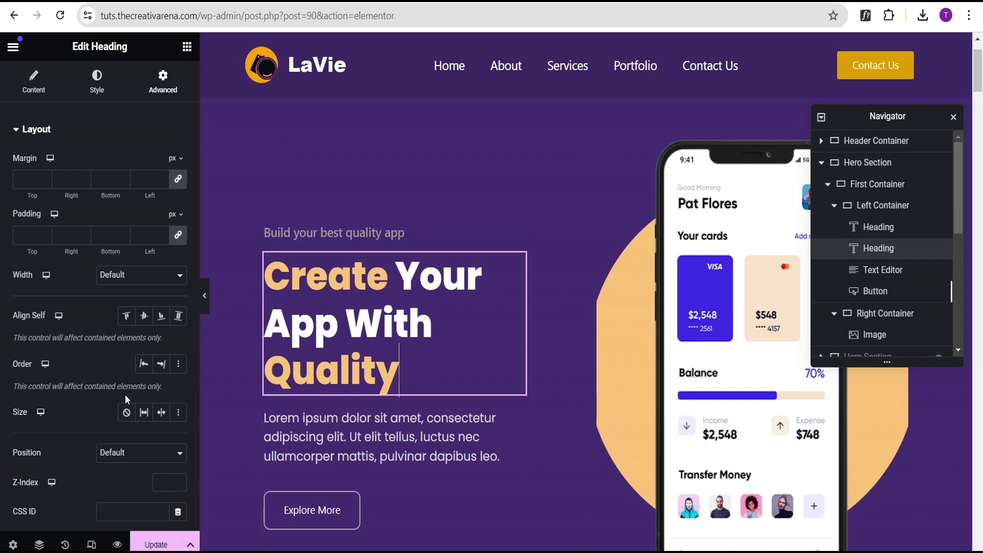
{"action": "left_click_drag", "start_coordinate": [305, 451], "coordinate": [397, 508]}
{"action": "left_click", "coordinate": [397, 509]}
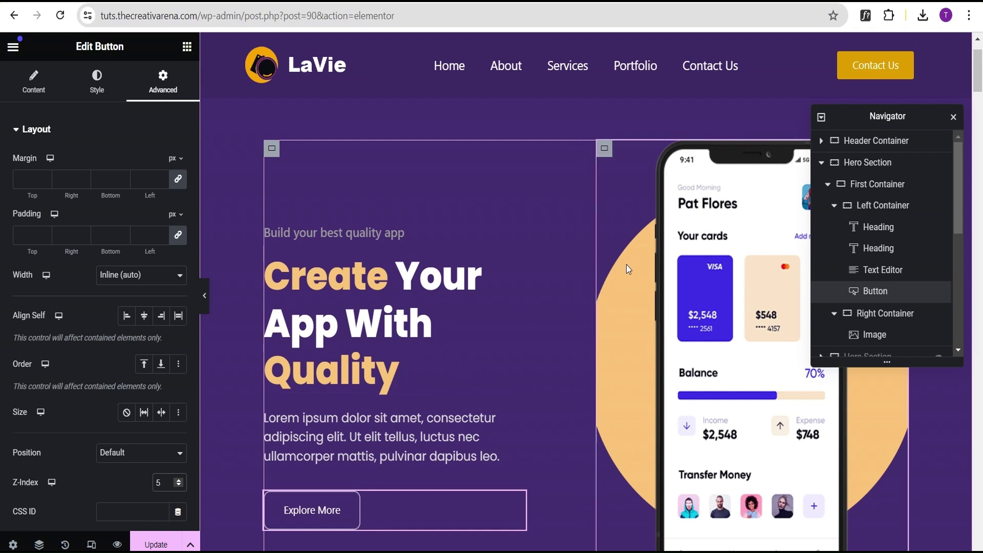
{"action": "left_click", "coordinate": [744, 255]}
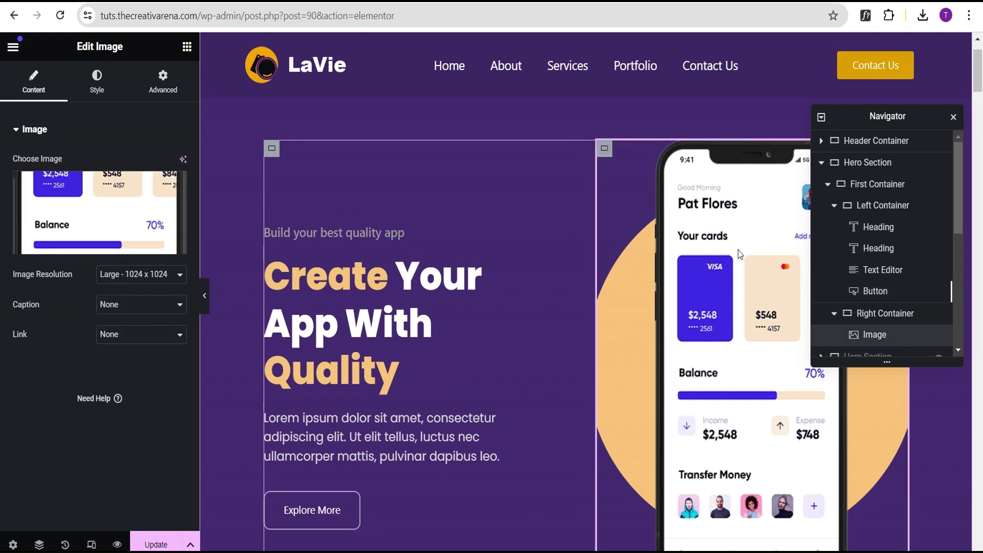
{"action": "left_click", "coordinate": [161, 84]}
{"action": "type", "text": "5"}
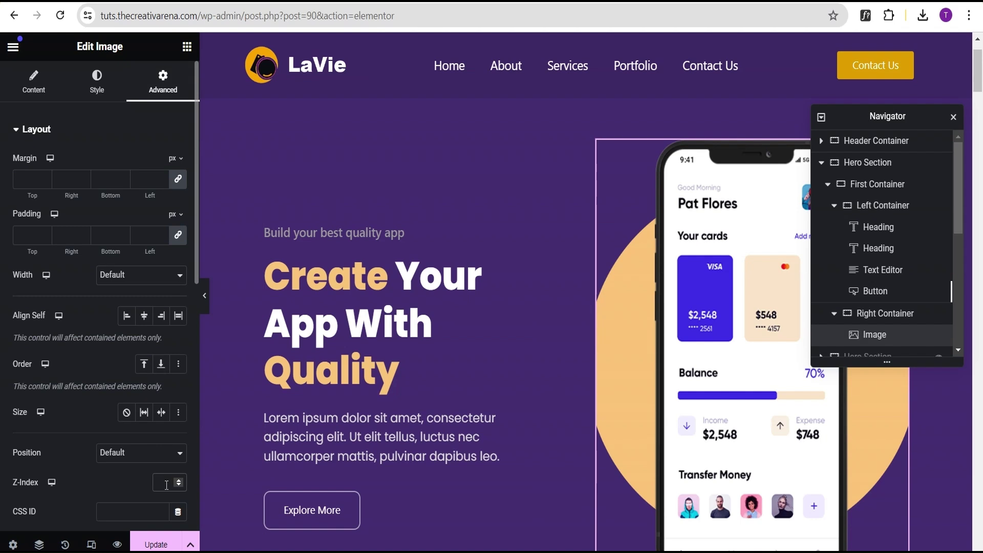
{"action": "scroll", "coordinate": [643, 339], "scroll_direction": "up", "scroll_amount": 2}
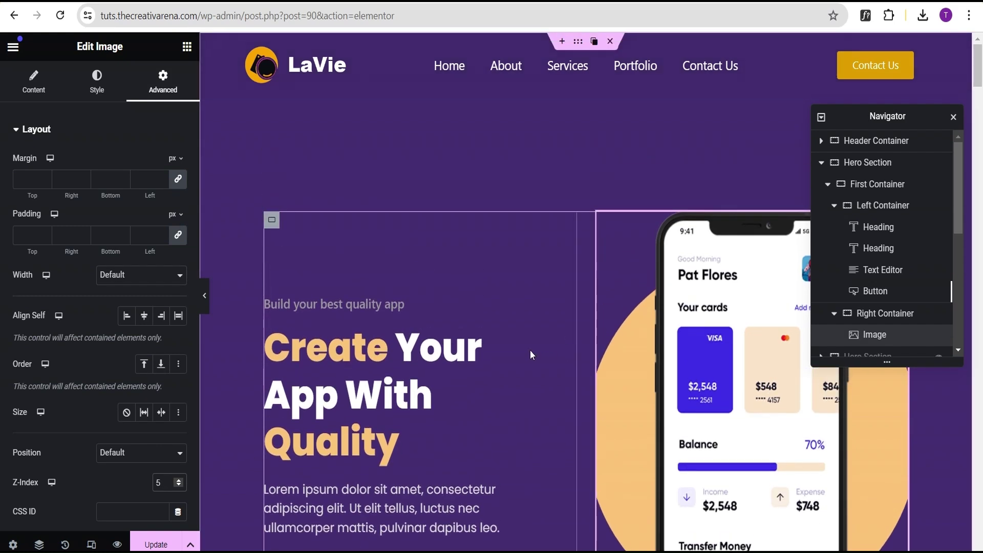
Add an empty Image widget above the hero text and open its media library.
{"action": "left_click", "coordinate": [186, 47]}
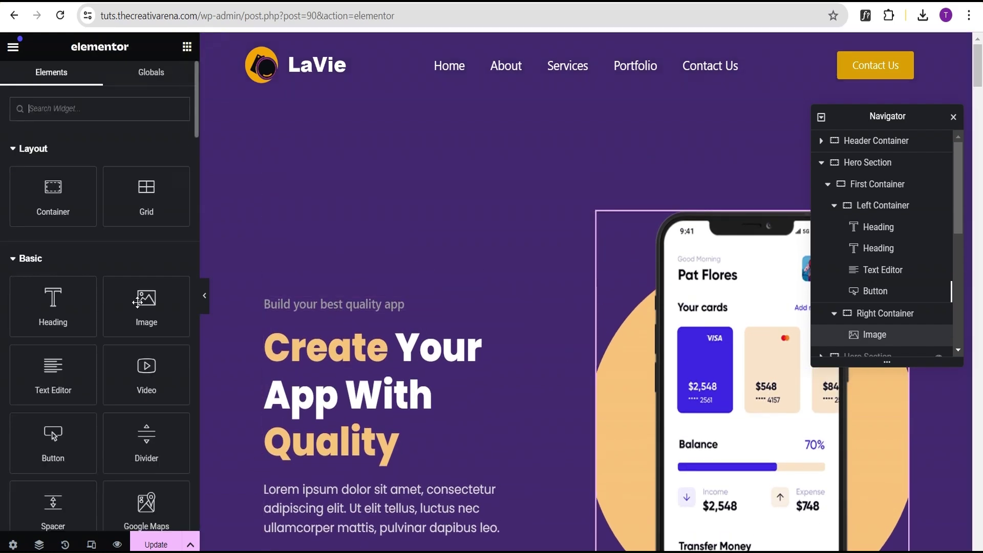
{"action": "left_click_drag", "start_coordinate": [146, 302], "coordinate": [369, 296]}
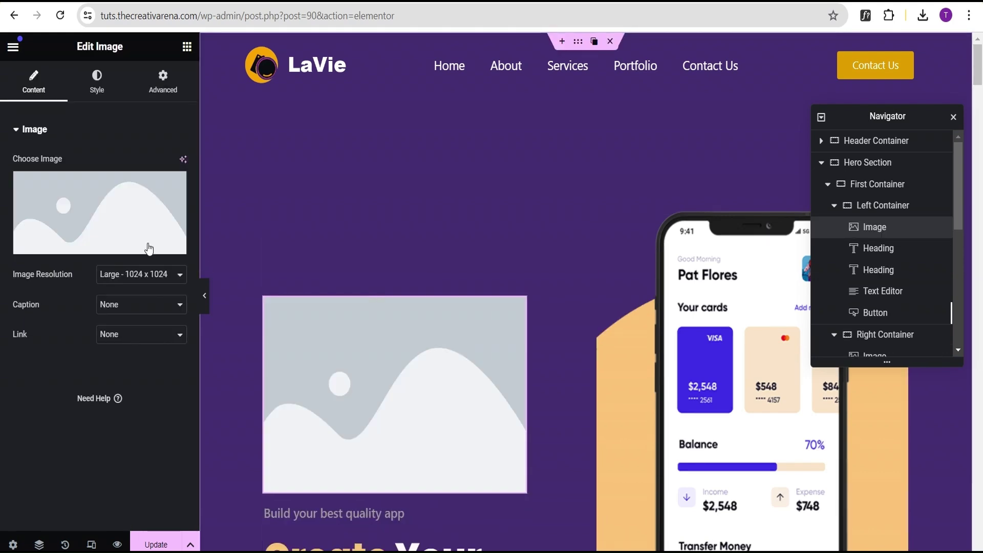
{"action": "left_click", "coordinate": [107, 210]}
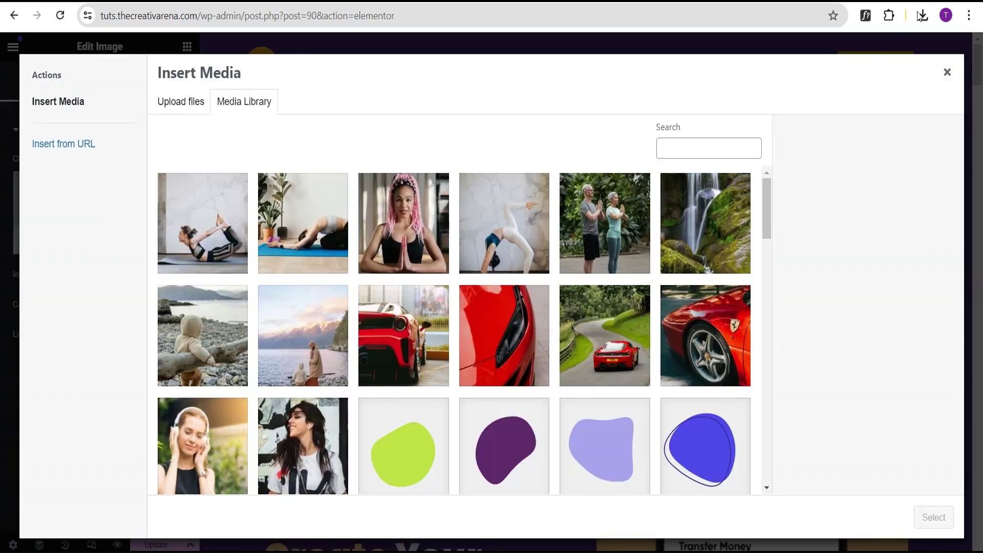
Upload the cylinder, triangle, square frame, plus, capsule, ring and donut PNGs from Downloads.
{"action": "left_click", "coordinate": [922, 15]}
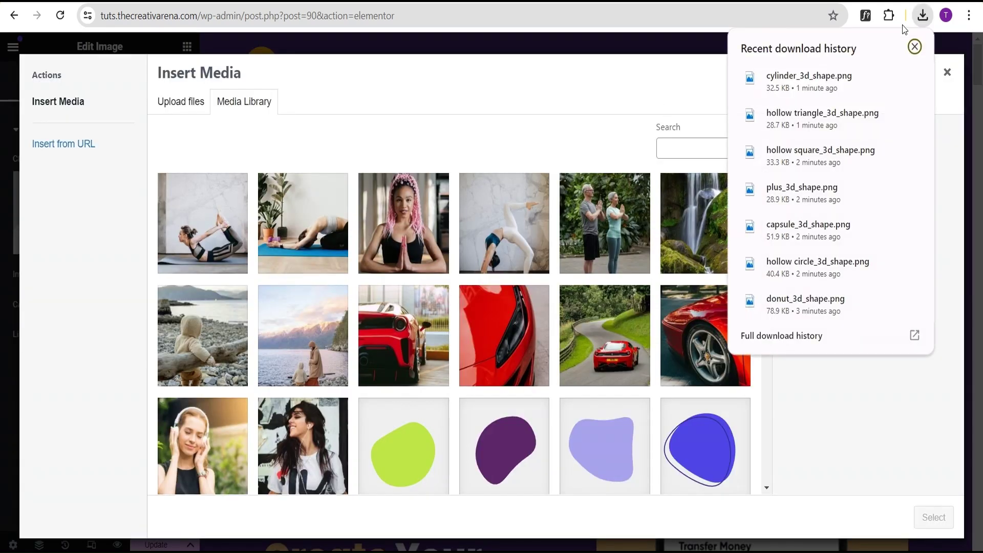
{"action": "left_click_drag", "start_coordinate": [824, 87], "coordinate": [389, 266]}
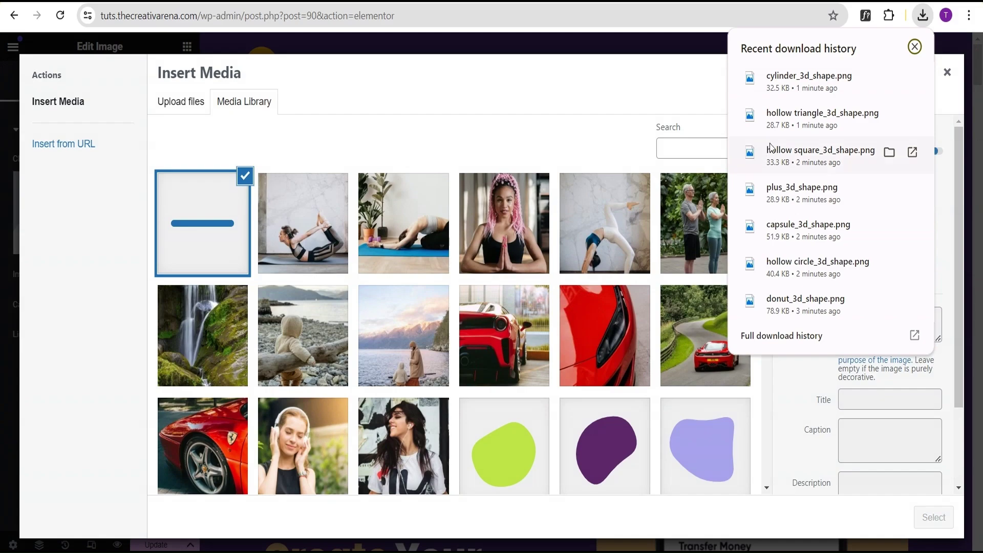
{"action": "left_click_drag", "start_coordinate": [819, 117], "coordinate": [416, 266]}
{"action": "left_click_drag", "start_coordinate": [831, 149], "coordinate": [450, 259]}
{"action": "left_click_drag", "start_coordinate": [819, 188], "coordinate": [578, 247]}
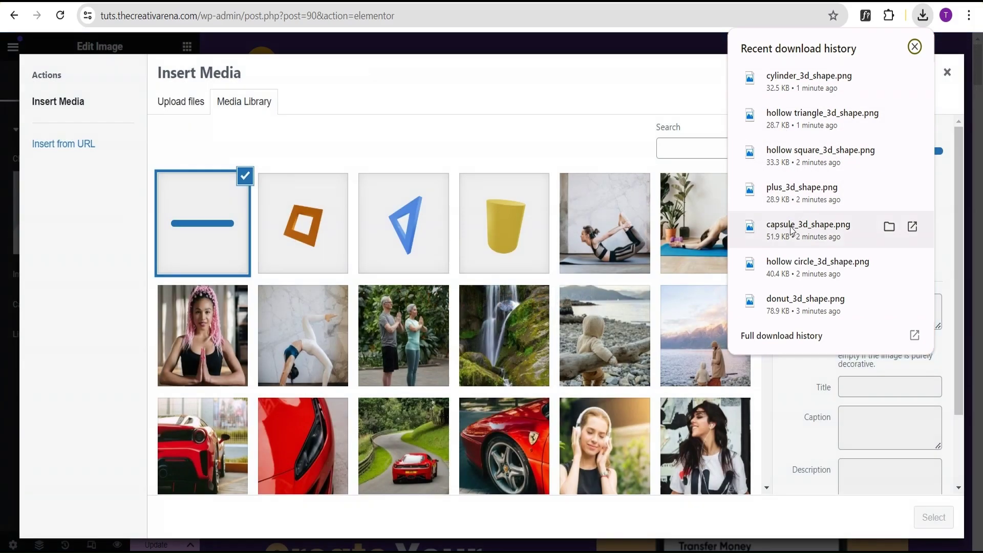
{"action": "left_click_drag", "start_coordinate": [807, 226], "coordinate": [450, 279]}
{"action": "left_click_drag", "start_coordinate": [801, 258], "coordinate": [433, 256]}
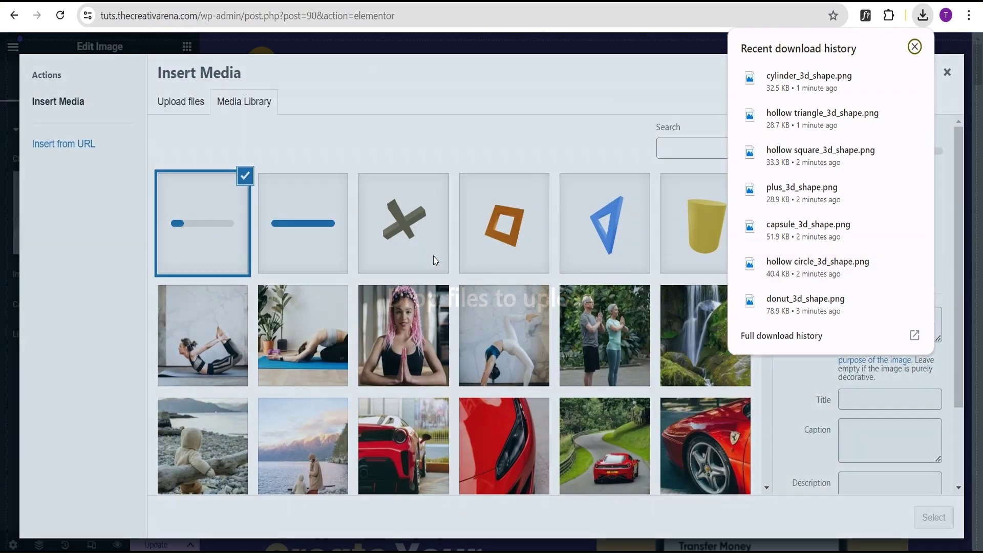
{"action": "left_click_drag", "start_coordinate": [801, 312], "coordinate": [534, 272]}
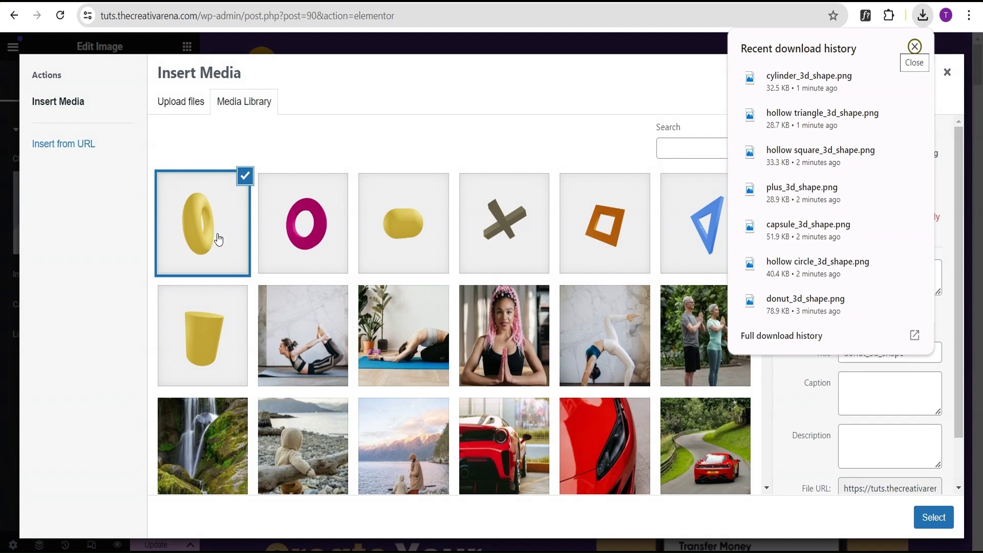
Rename donut_3d_shape to donut_3d_shape1 in File Explorer and drag it into the media library.
{"action": "left_click", "coordinate": [888, 301]}
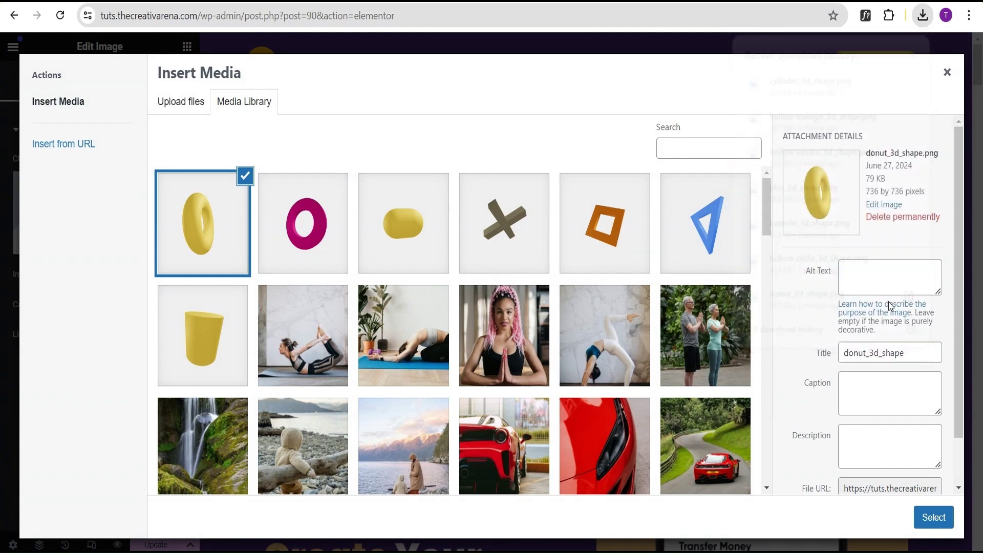
{"action": "right_click", "coordinate": [642, 242]}
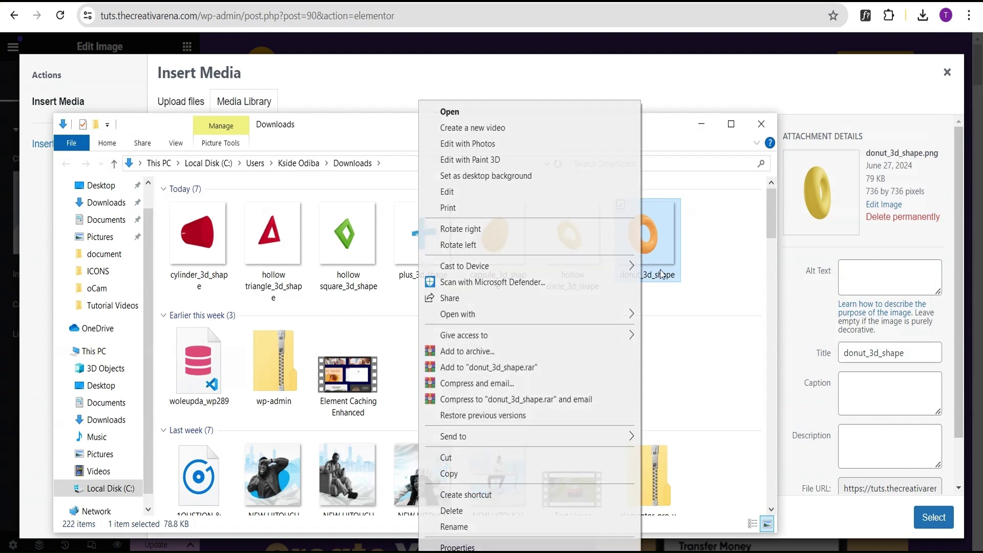
{"action": "left_click", "coordinate": [468, 526]}
{"action": "left_click", "coordinate": [676, 274]}
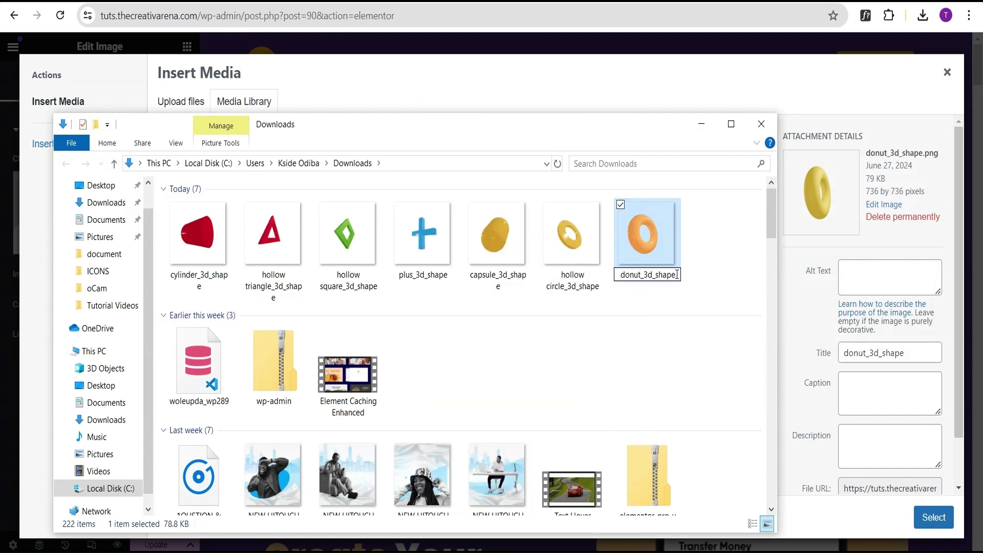
{"action": "type", "text": "1"}
{"action": "left_click", "coordinate": [664, 259]}
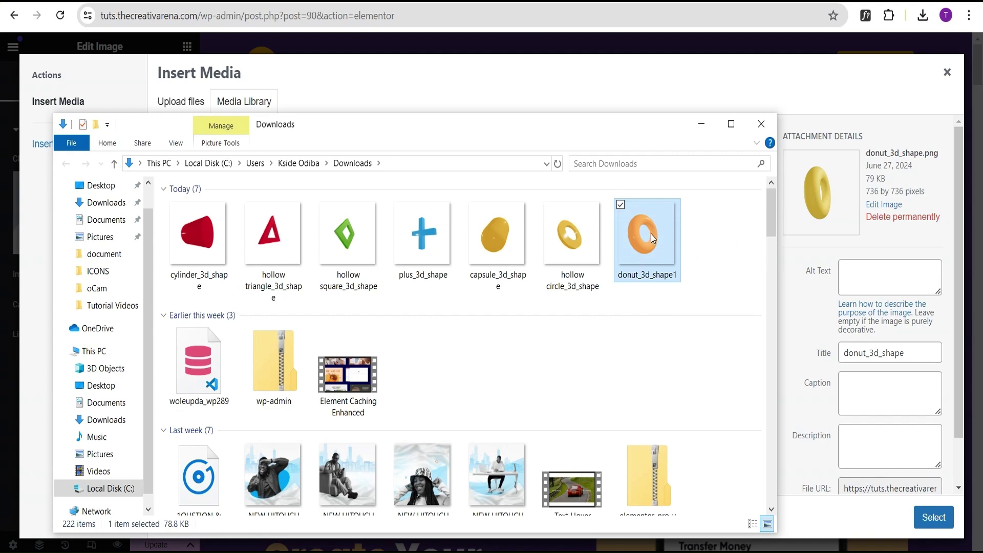
{"action": "left_click_drag", "start_coordinate": [650, 233], "coordinate": [833, 262]}
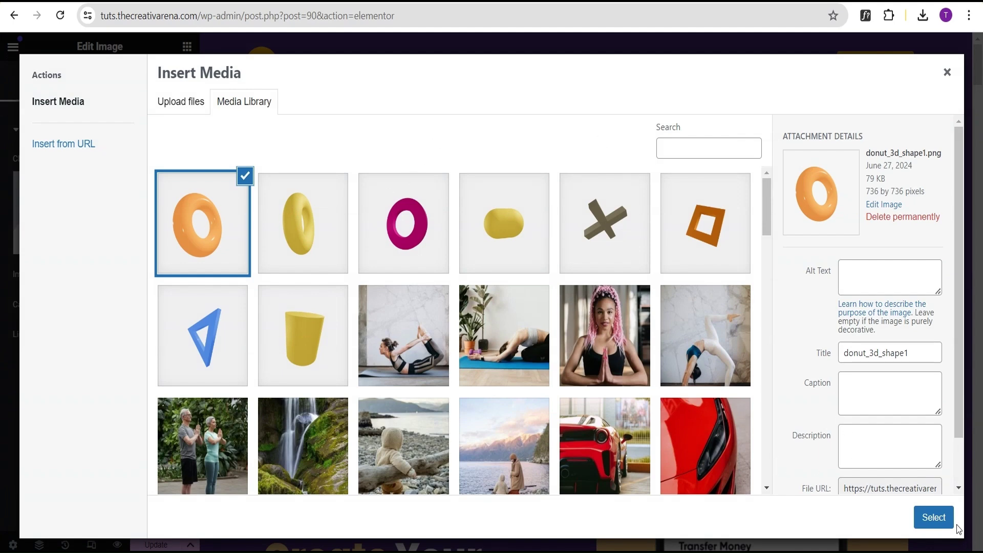
Insert the orange donut image with 20% max width and absolute positioning.
{"action": "left_click", "coordinate": [933, 517]}
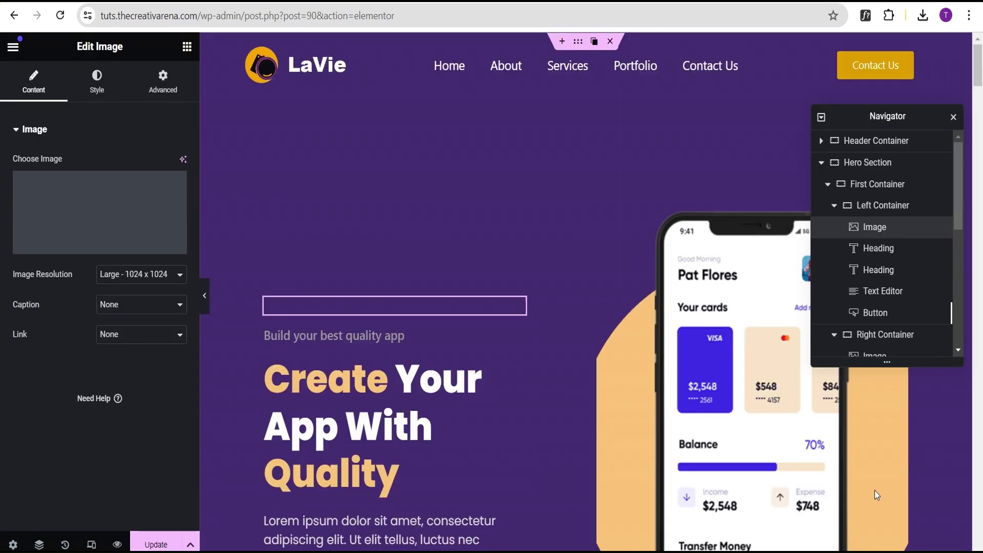
{"action": "left_click", "coordinate": [97, 82]}
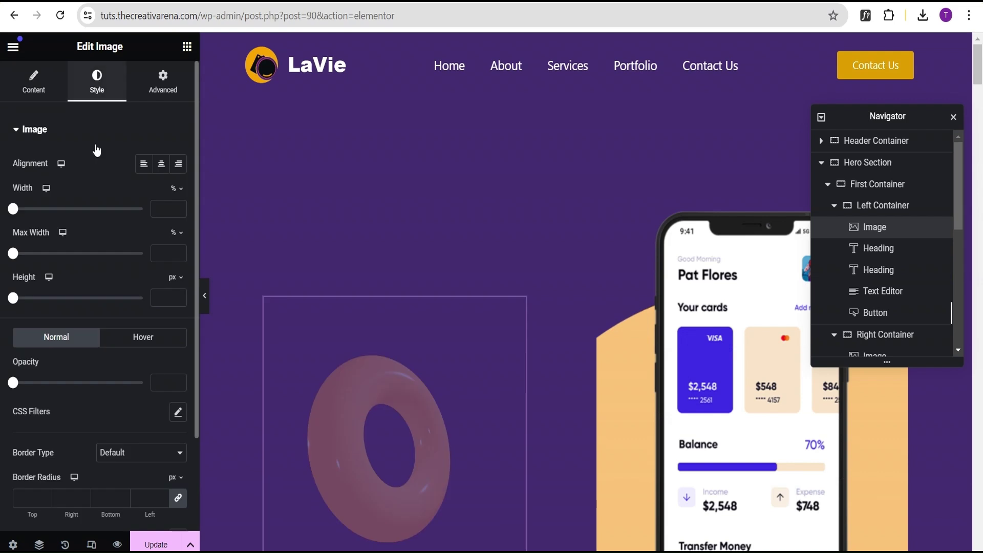
{"action": "left_click", "coordinate": [163, 259]}
{"action": "type", "text": "20"}
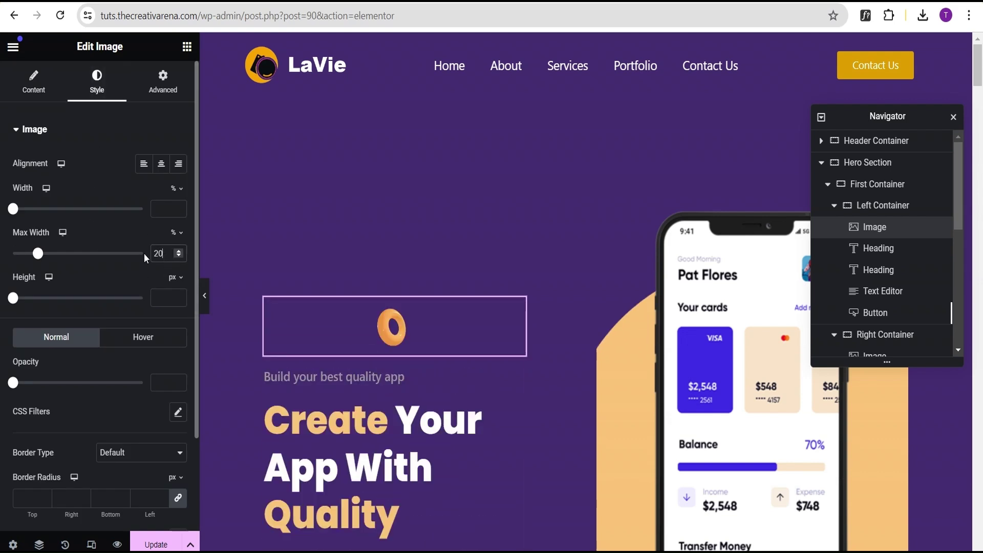
{"action": "left_click", "coordinate": [166, 93]}
{"action": "scroll", "coordinate": [141, 304], "scroll_direction": "down", "scroll_amount": 2}
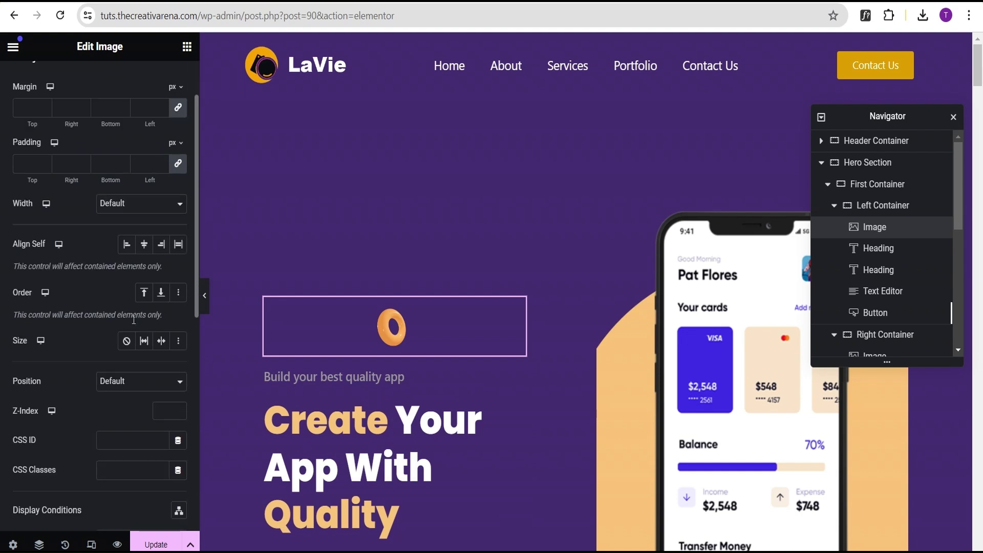
{"action": "left_click", "coordinate": [132, 382]}
{"action": "left_click", "coordinate": [126, 408]}
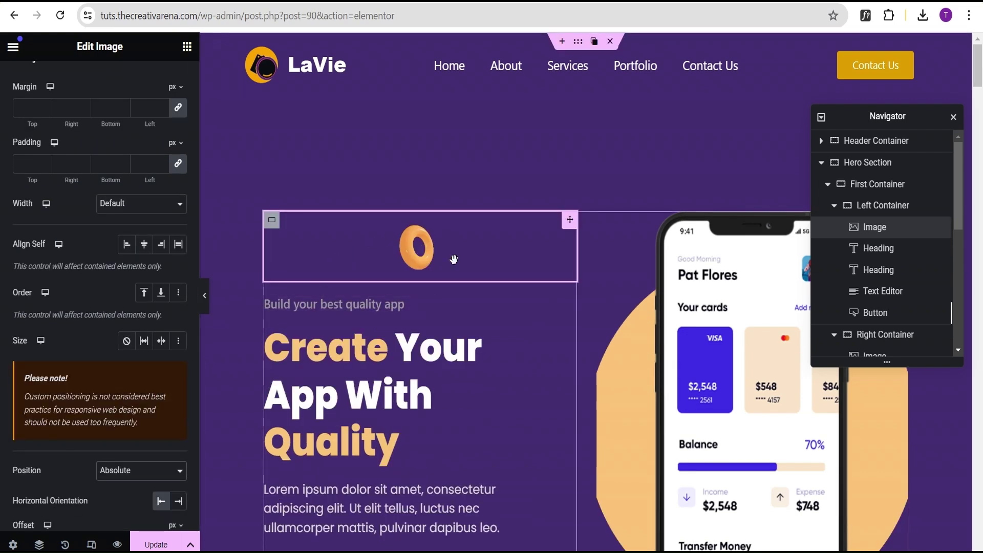
Duplicate the donut Image element three times in the Navigator.
{"action": "right_click", "coordinate": [904, 228]}
{"action": "left_click", "coordinate": [882, 266]}
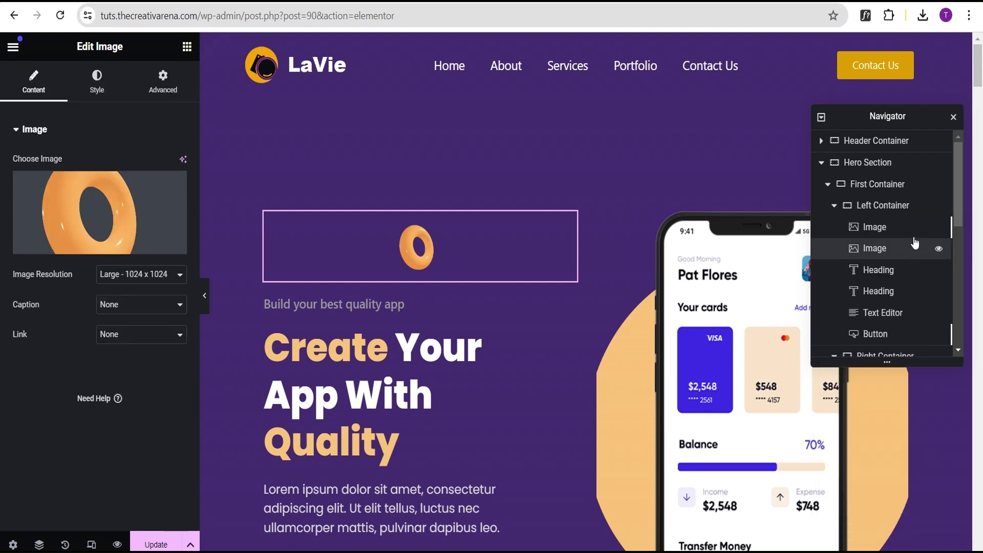
{"action": "right_click", "coordinate": [903, 250]}
{"action": "left_click", "coordinate": [894, 294]}
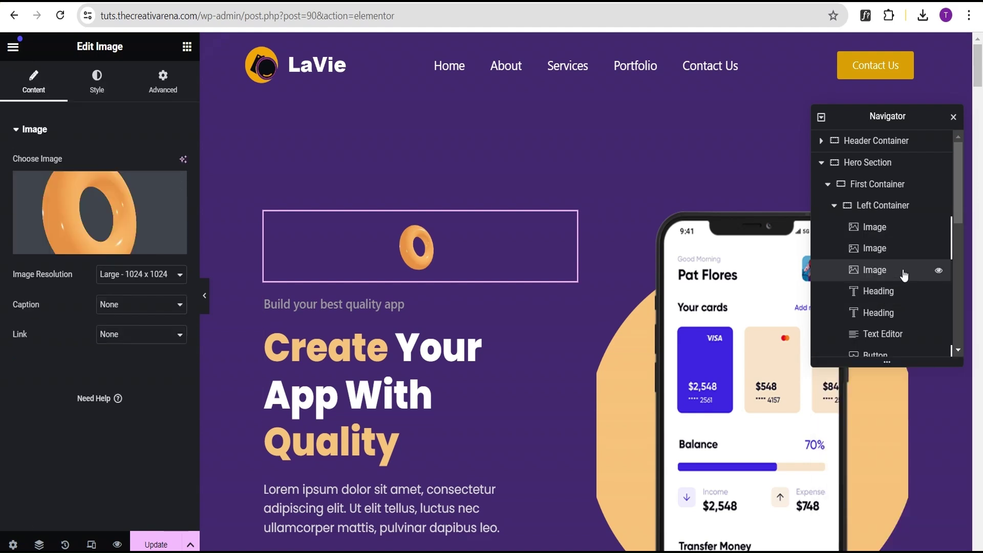
{"action": "right_click", "coordinate": [902, 270]}
{"action": "left_click", "coordinate": [895, 306]}
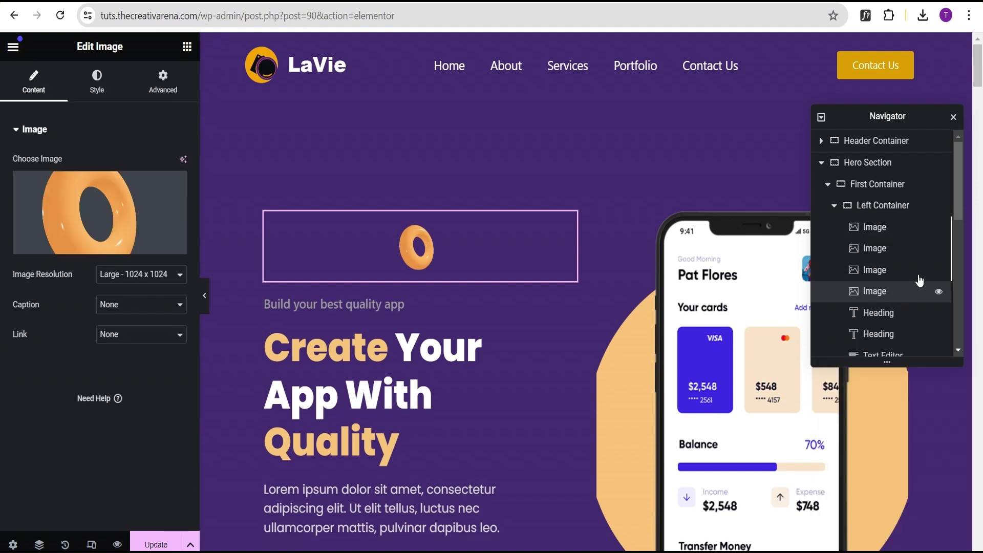
Rename the four image elements Image1, Image2, Image3 and Image4.
{"action": "left_click", "coordinate": [884, 230]}
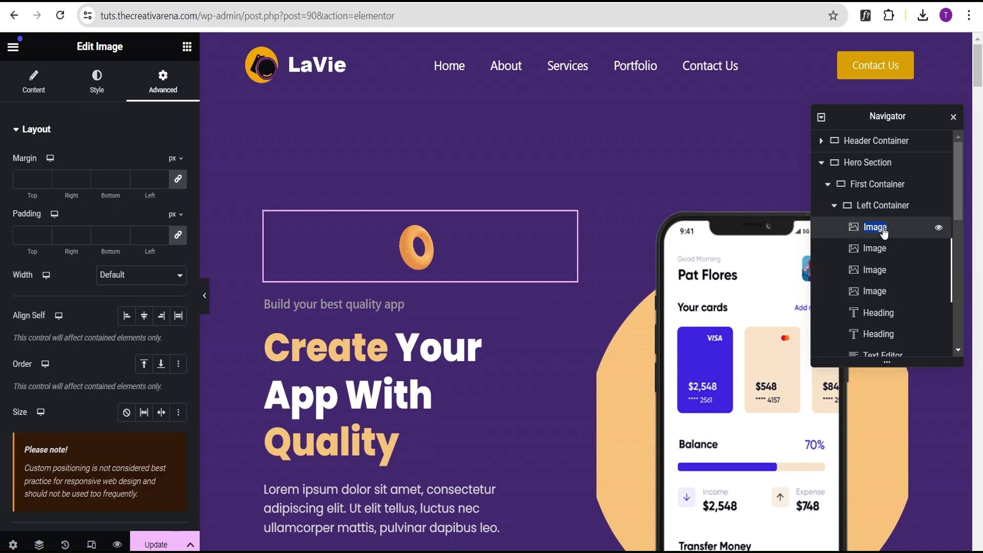
{"action": "type", "text": "1"}
{"action": "left_click", "coordinate": [873, 248]}
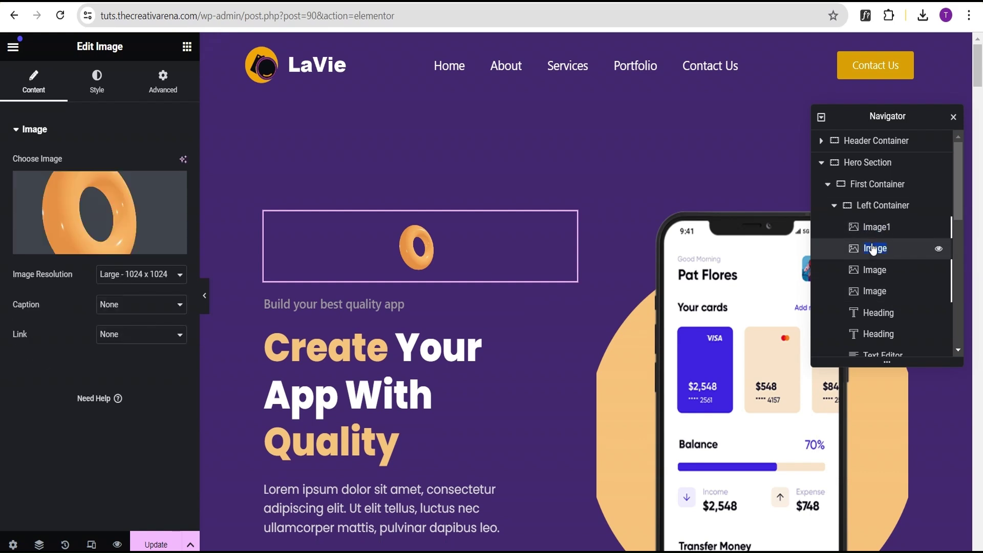
{"action": "key", "text": "Return"}
{"action": "left_click", "coordinate": [875, 272]}
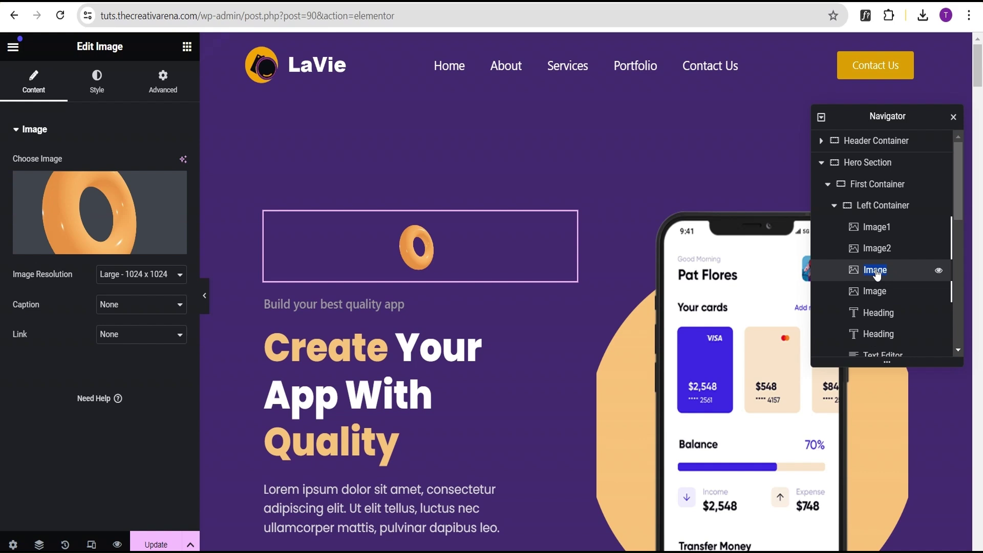
{"action": "type", "text": "3"}
{"action": "key", "text": "Return"}
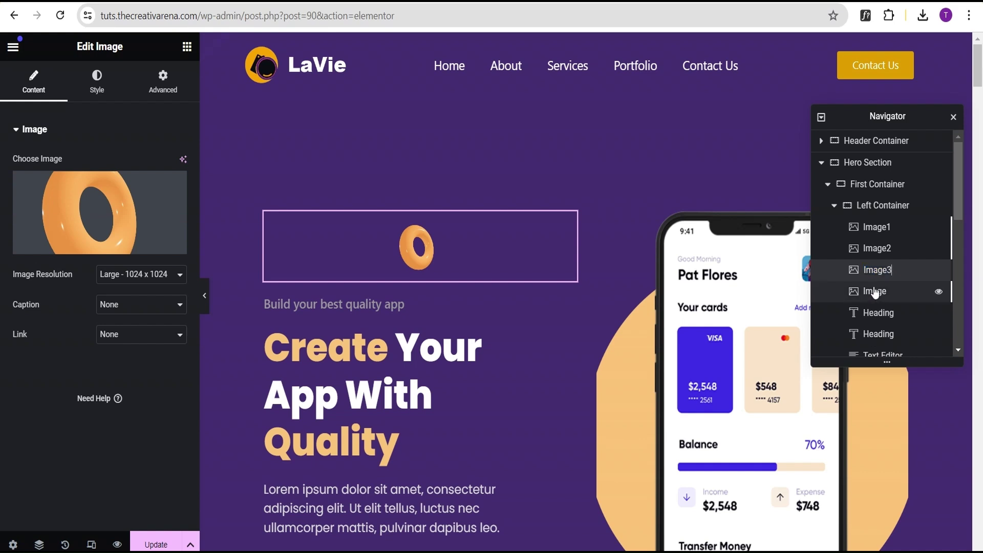
{"action": "double_click", "coordinate": [875, 292]}
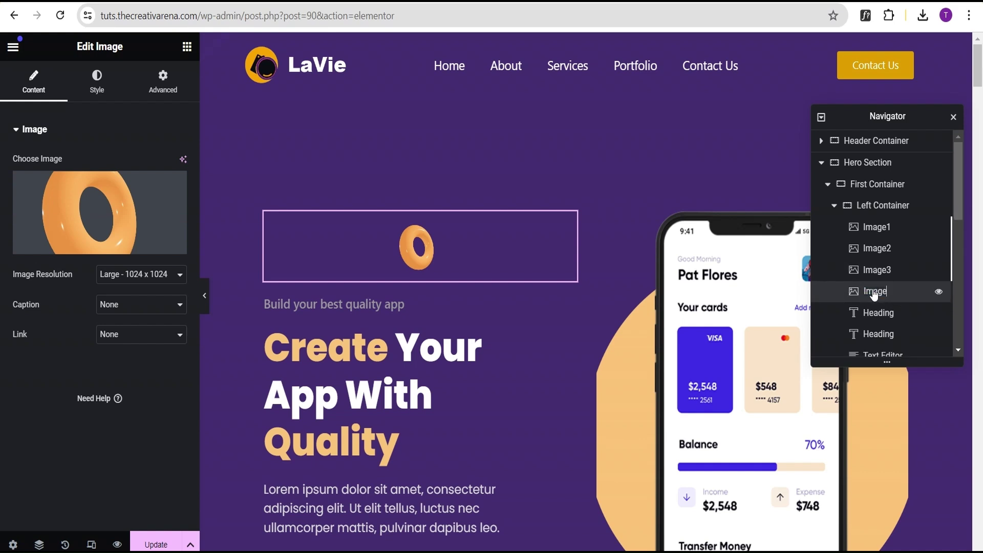
{"action": "type", "text": "4"}
{"action": "key", "text": "Return"}
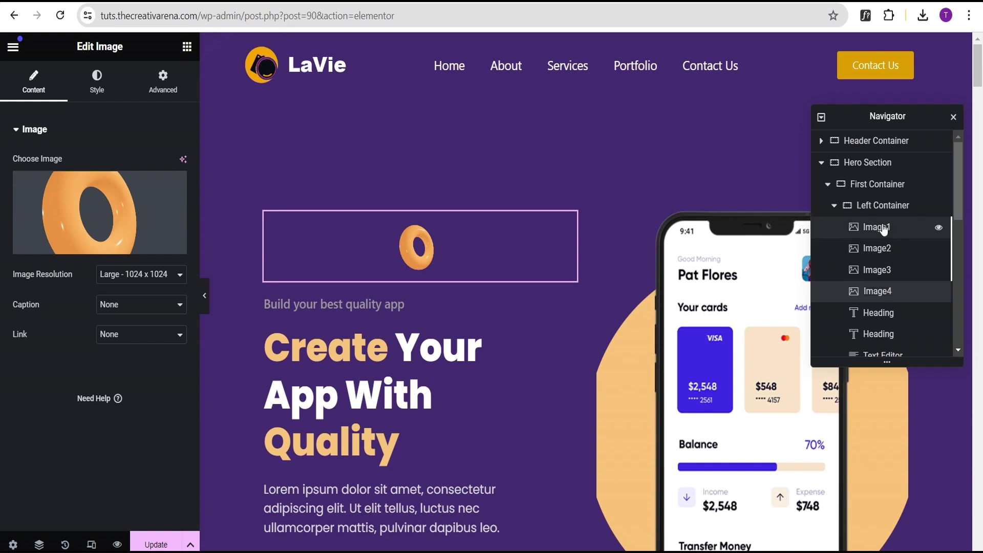
{"action": "left_click", "coordinate": [882, 251]}
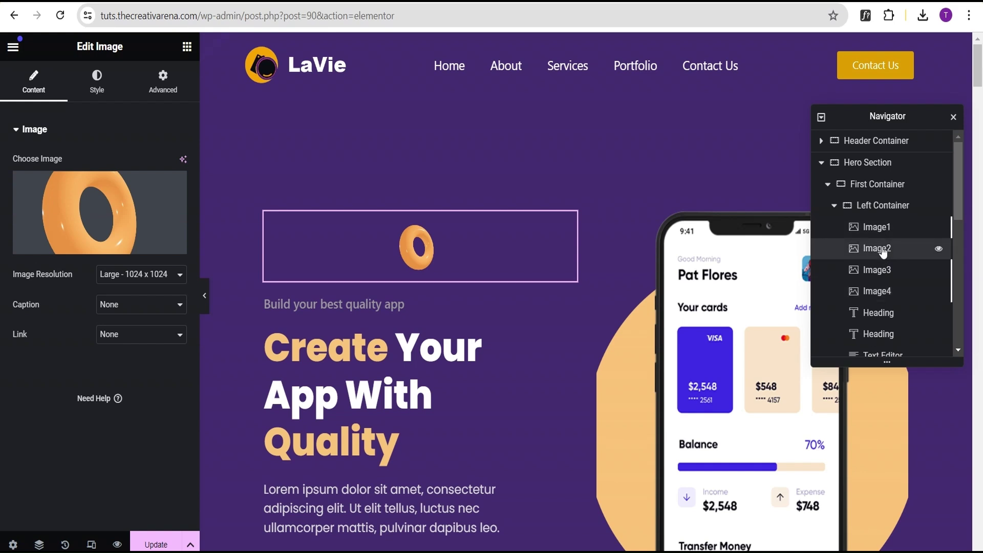
Replace the pictures: capsule for Image2, plus_3d_shape for Image3, orange square frame for Image4.
{"action": "left_click", "coordinate": [112, 208]}
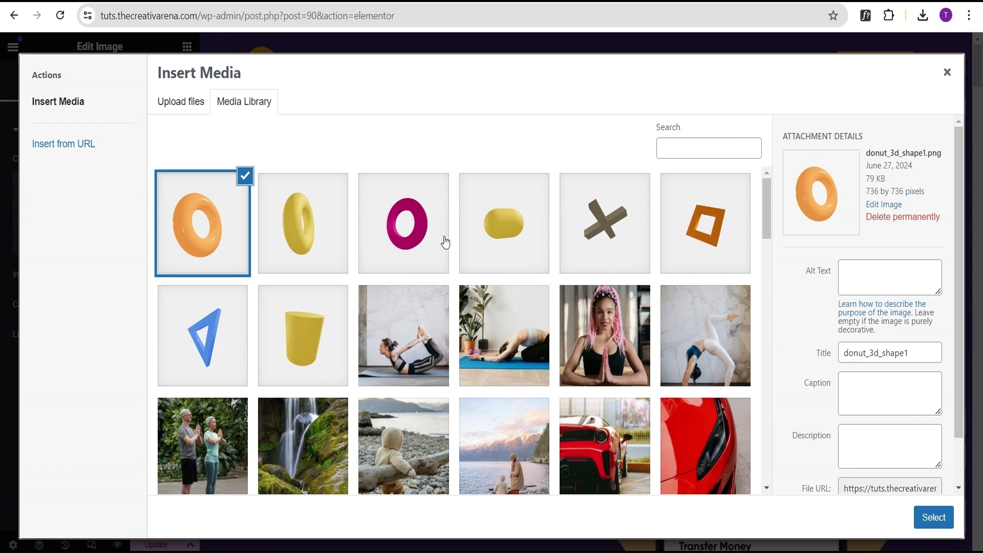
{"action": "left_click", "coordinate": [492, 246]}
{"action": "left_click", "coordinate": [929, 520]}
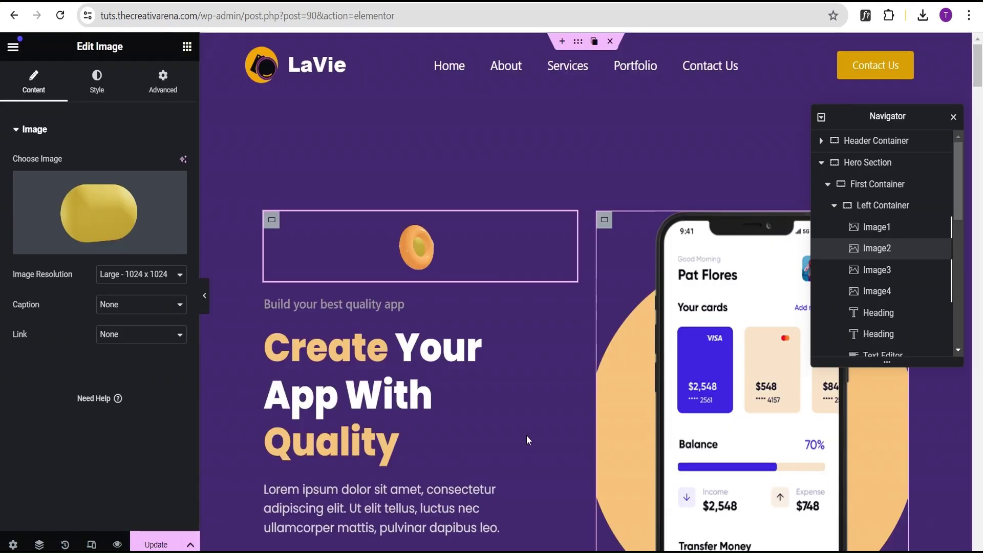
{"action": "left_click", "coordinate": [873, 270]}
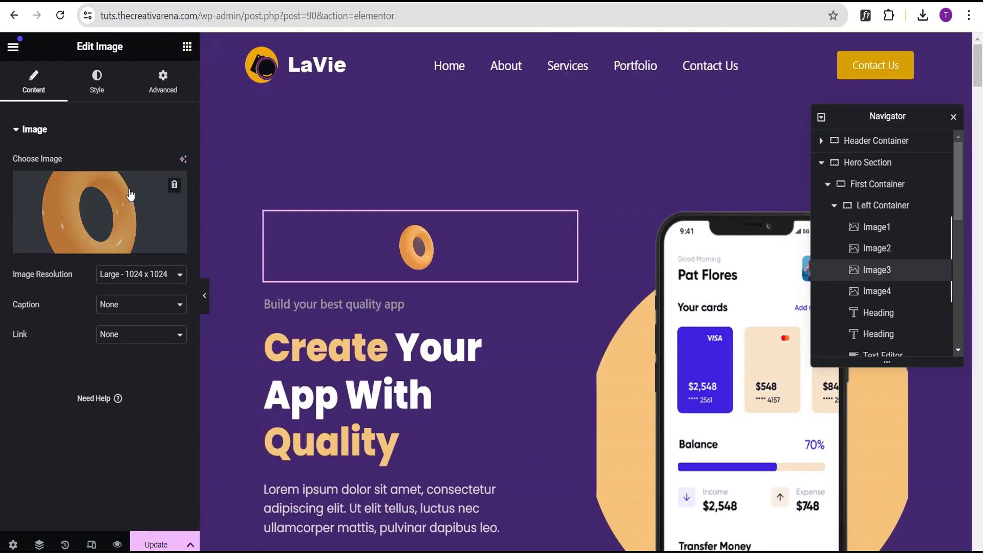
{"action": "left_click", "coordinate": [100, 192]}
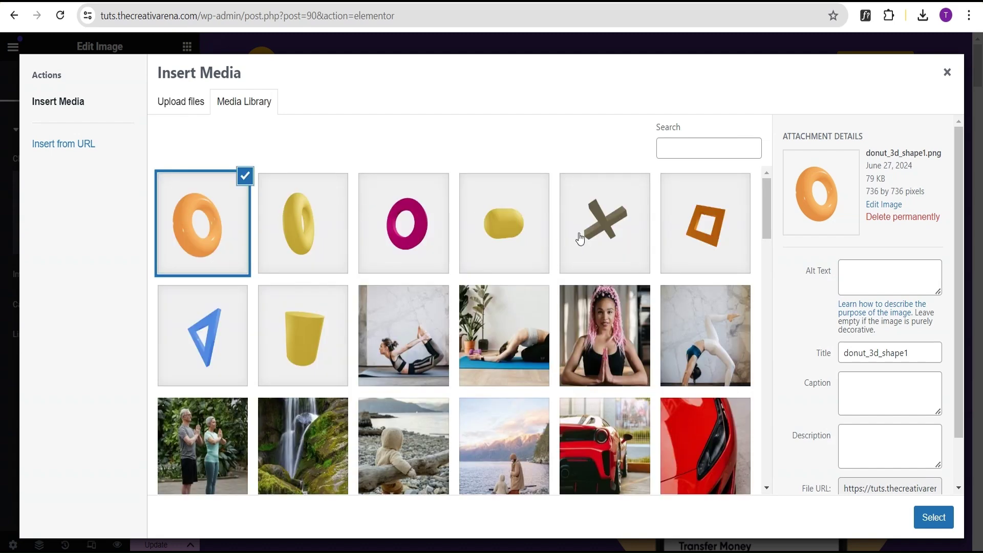
{"action": "left_click", "coordinate": [608, 236]}
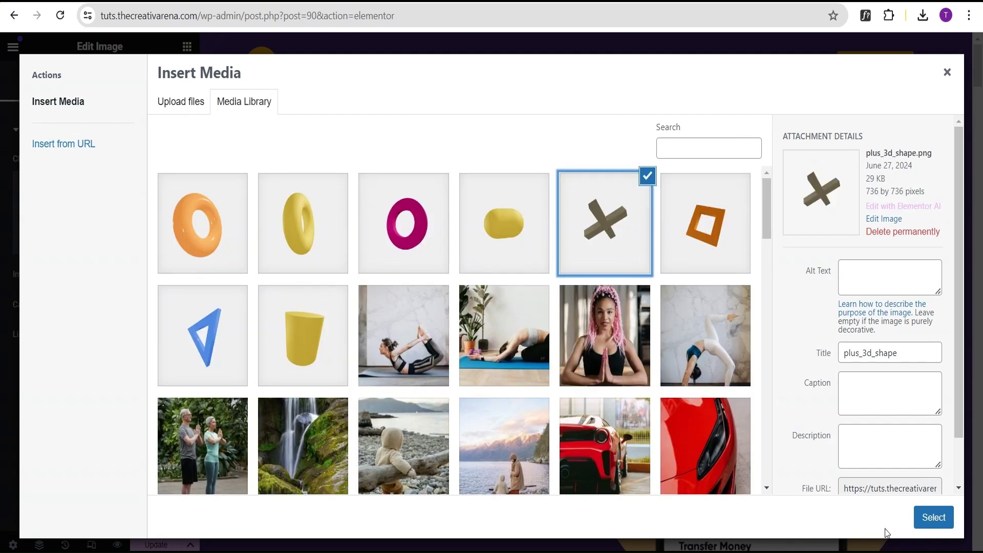
{"action": "left_click", "coordinate": [934, 517]}
{"action": "left_click", "coordinate": [874, 293]}
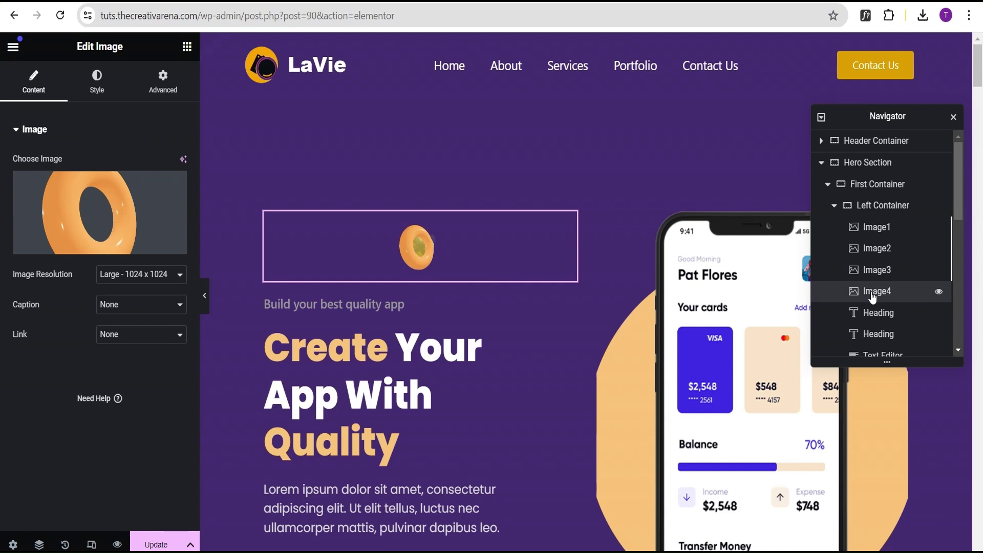
{"action": "left_click", "coordinate": [115, 211]}
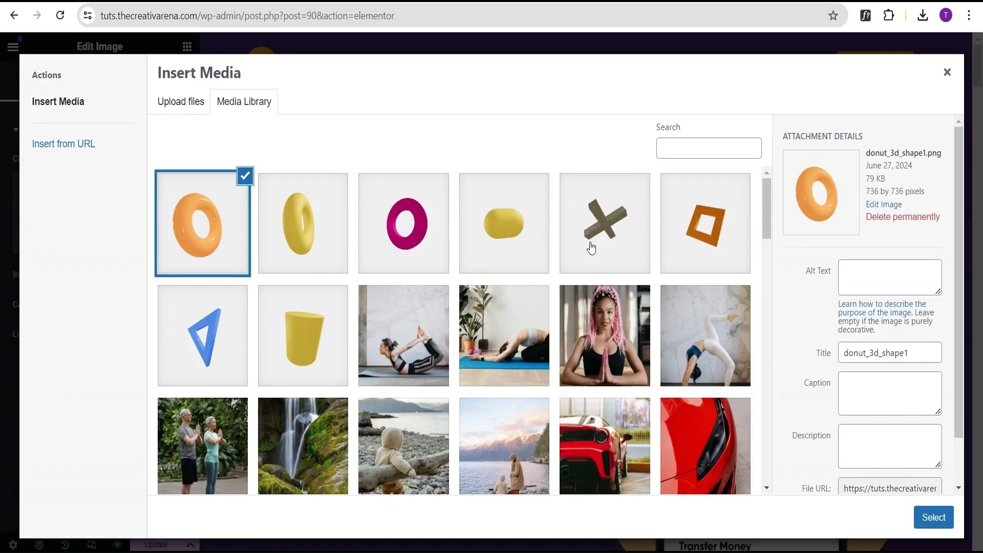
{"action": "left_click", "coordinate": [689, 228]}
{"action": "left_click", "coordinate": [934, 517]}
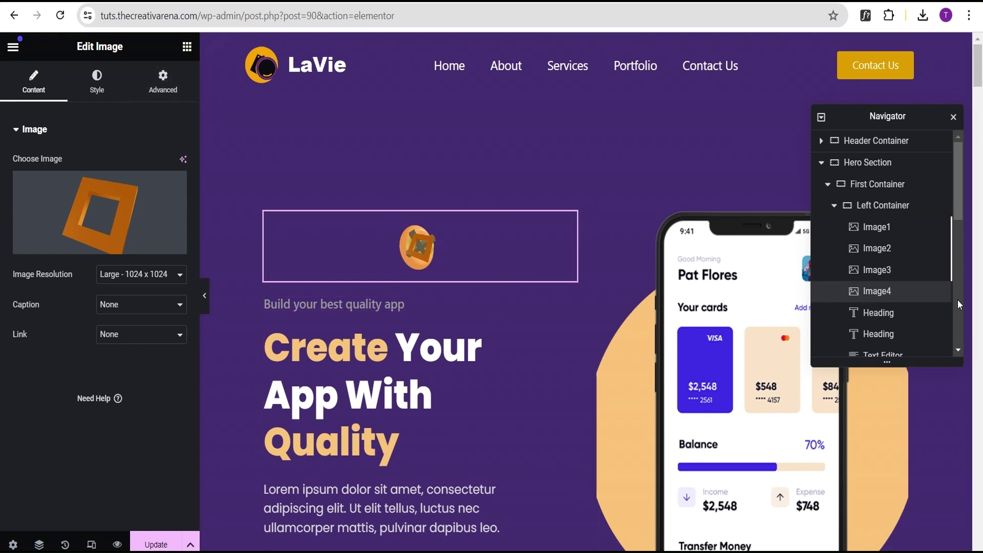
Move the orange square shape down beside Explore More, to vertical offset 473.
{"action": "left_click", "coordinate": [163, 82]}
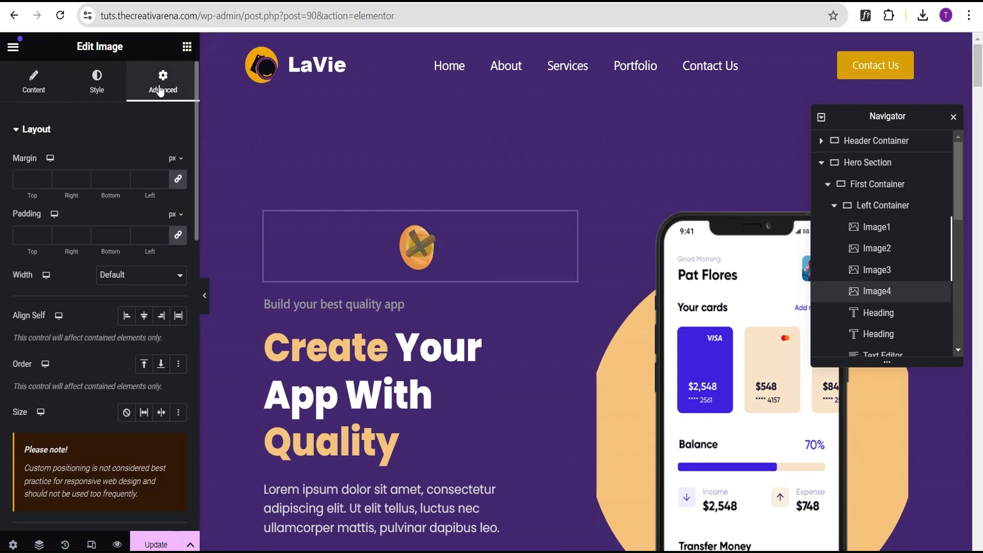
{"action": "scroll", "coordinate": [144, 266], "scroll_direction": "down", "scroll_amount": 5}
{"action": "scroll", "coordinate": [144, 308], "scroll_direction": "down", "scroll_amount": 2}
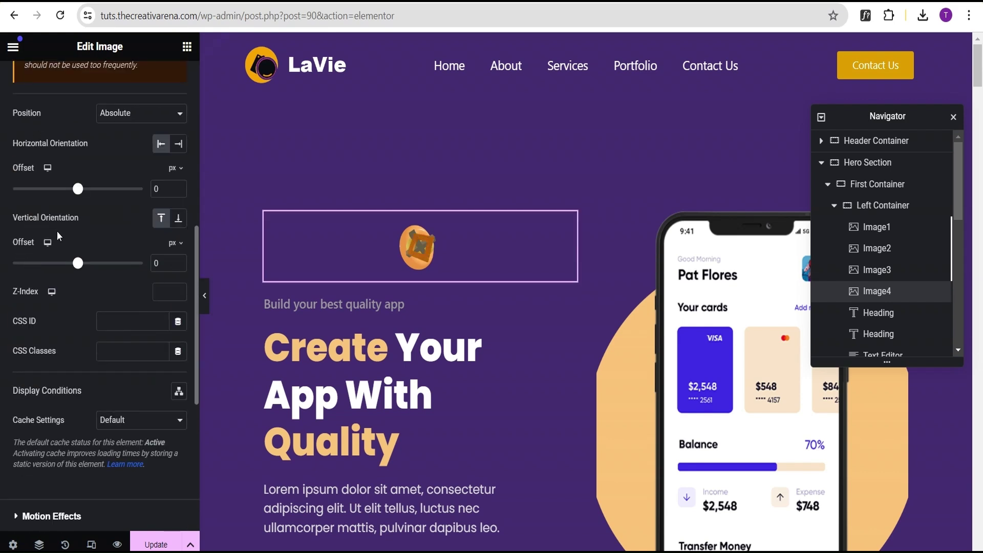
{"action": "left_click_drag", "start_coordinate": [76, 263], "coordinate": [110, 265]}
Move the cross shape Image3 down to the Quality line at vertical offset 306.
{"action": "scroll", "coordinate": [318, 246], "scroll_direction": "down", "scroll_amount": 3}
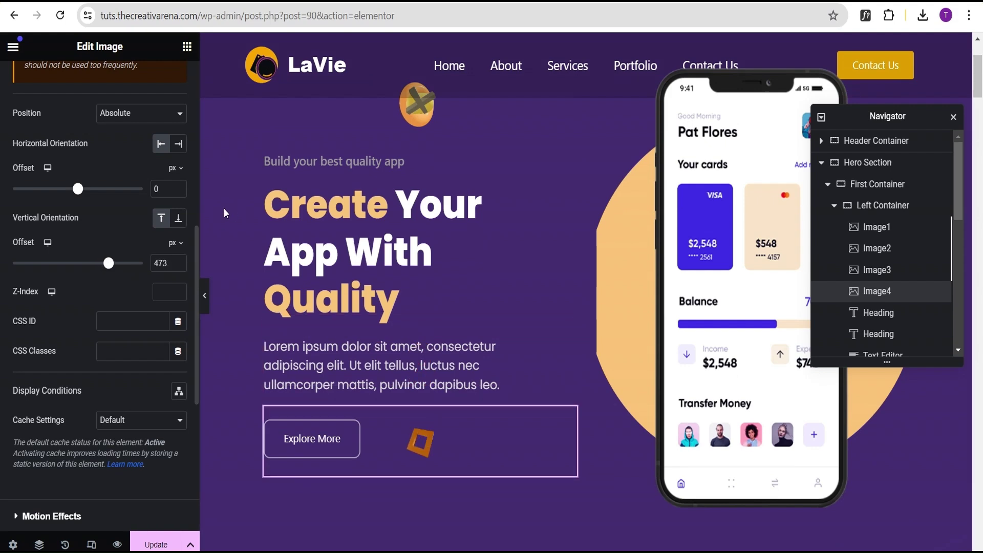
{"action": "scroll", "coordinate": [512, 230], "scroll_direction": "up", "scroll_amount": 2}
{"action": "left_click", "coordinate": [897, 274]}
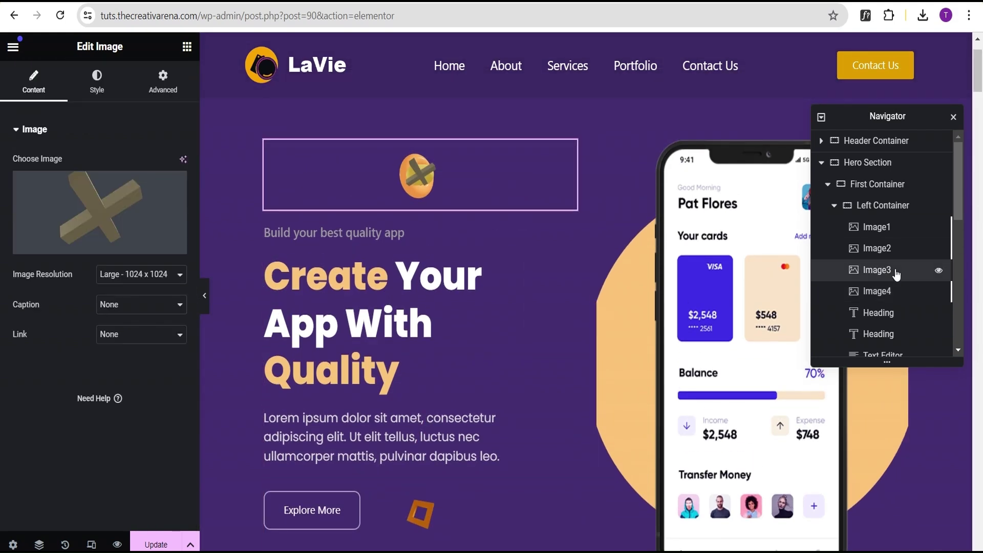
{"action": "left_click", "coordinate": [151, 94]}
{"action": "scroll", "coordinate": [124, 359], "scroll_direction": "down", "scroll_amount": 5}
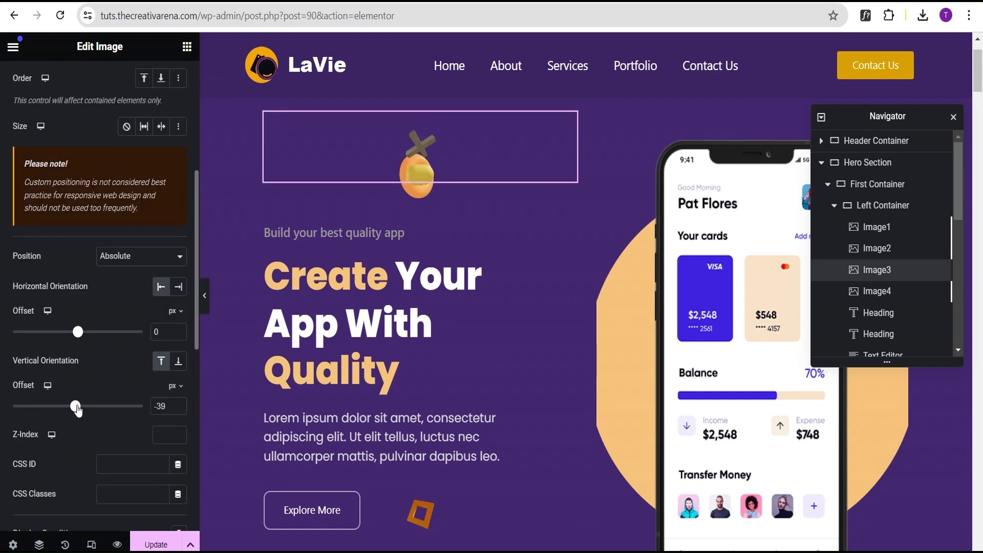
{"action": "left_click_drag", "start_coordinate": [79, 407], "coordinate": [100, 396]}
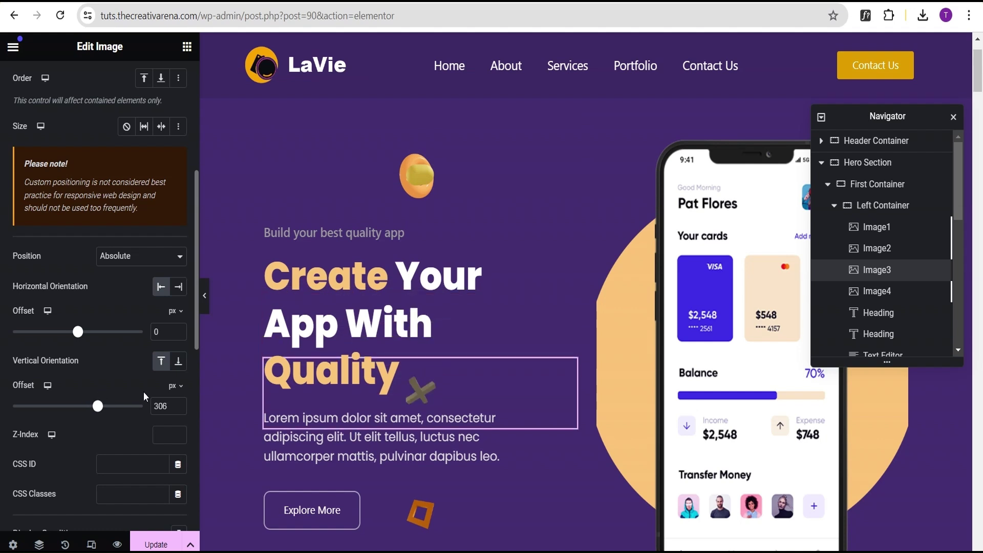
{"action": "left_click", "coordinate": [893, 249]}
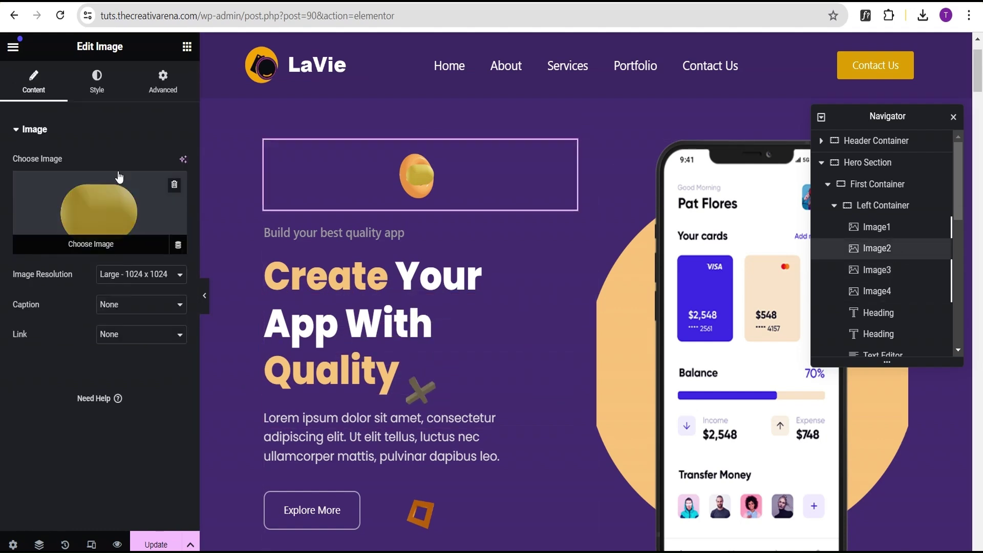
Place the yellow pill left of the heading at horizontal offset -227 and vertical offset 177.
{"action": "left_click", "coordinate": [97, 87]}
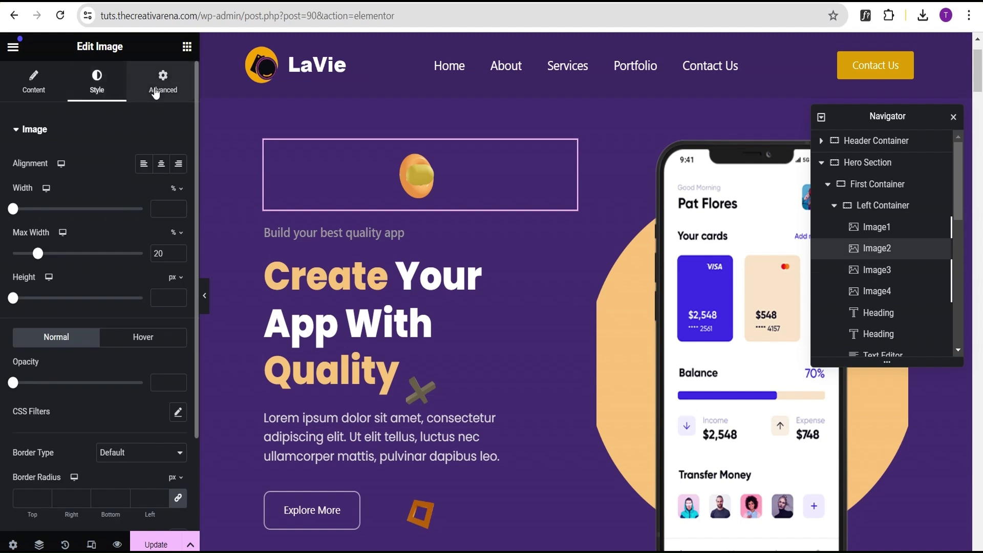
{"action": "left_click", "coordinate": [162, 82]}
{"action": "scroll", "coordinate": [140, 337], "scroll_direction": "down", "scroll_amount": 5}
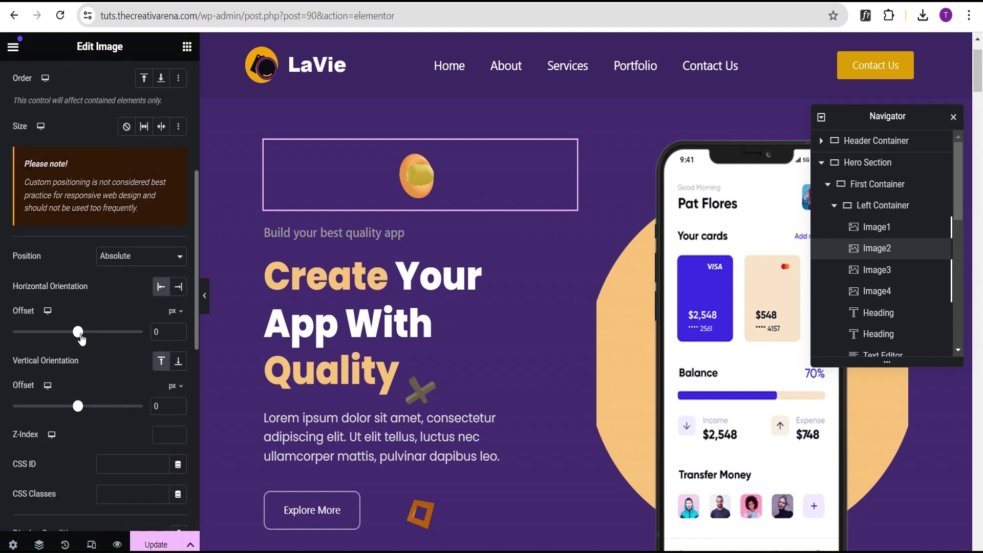
{"action": "left_click_drag", "start_coordinate": [78, 334], "coordinate": [63, 341]}
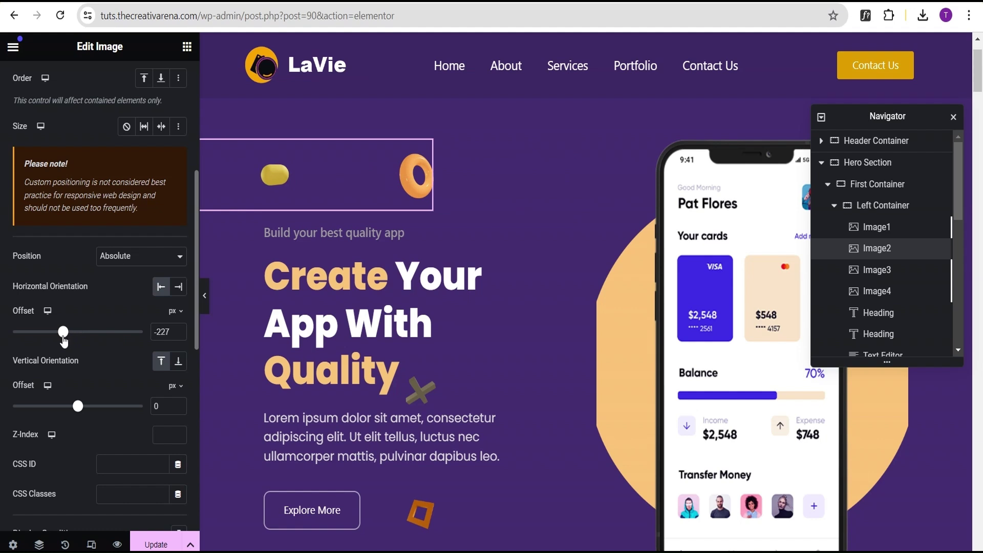
{"action": "left_click_drag", "start_coordinate": [76, 408], "coordinate": [86, 397]}
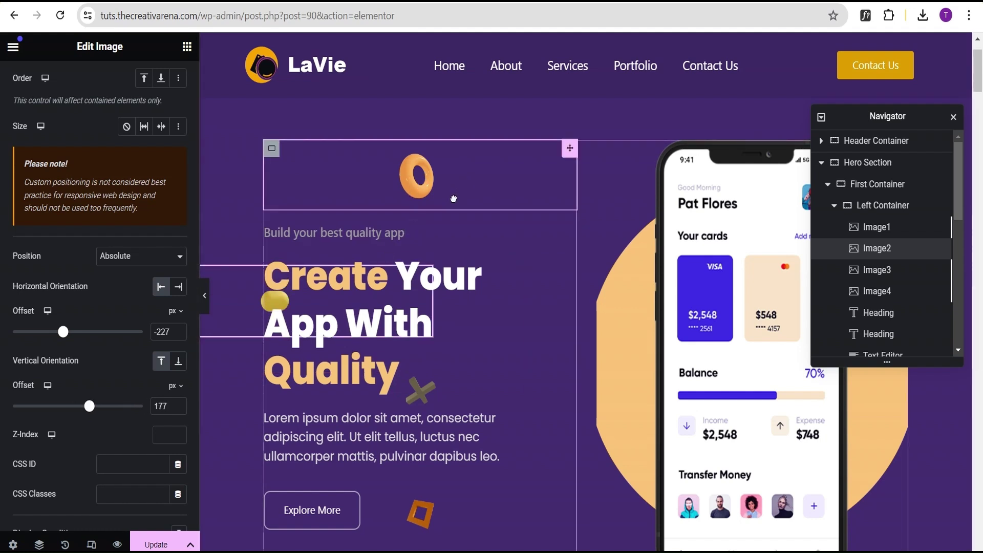
Put the orange donut above 'Your' at vertical offset 100, right-anchored at -118, then preview.
{"action": "left_click", "coordinate": [453, 198]}
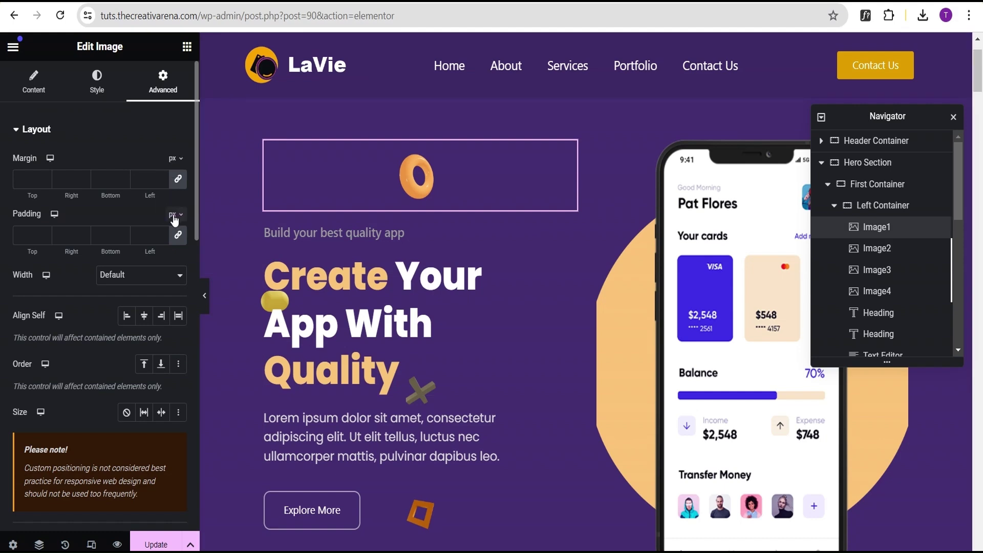
{"action": "scroll", "coordinate": [149, 315], "scroll_direction": "down", "scroll_amount": 7}
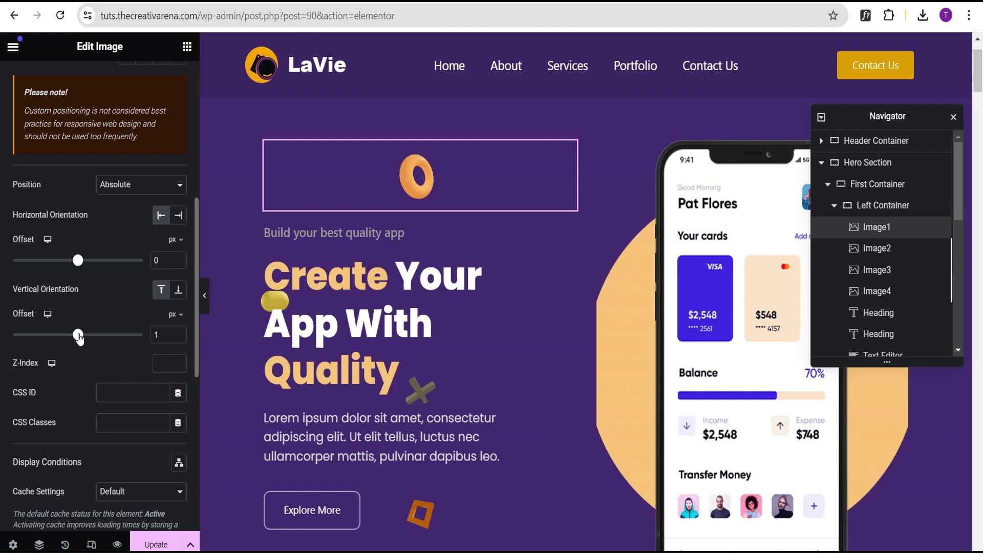
{"action": "left_click_drag", "start_coordinate": [79, 336], "coordinate": [85, 337]}
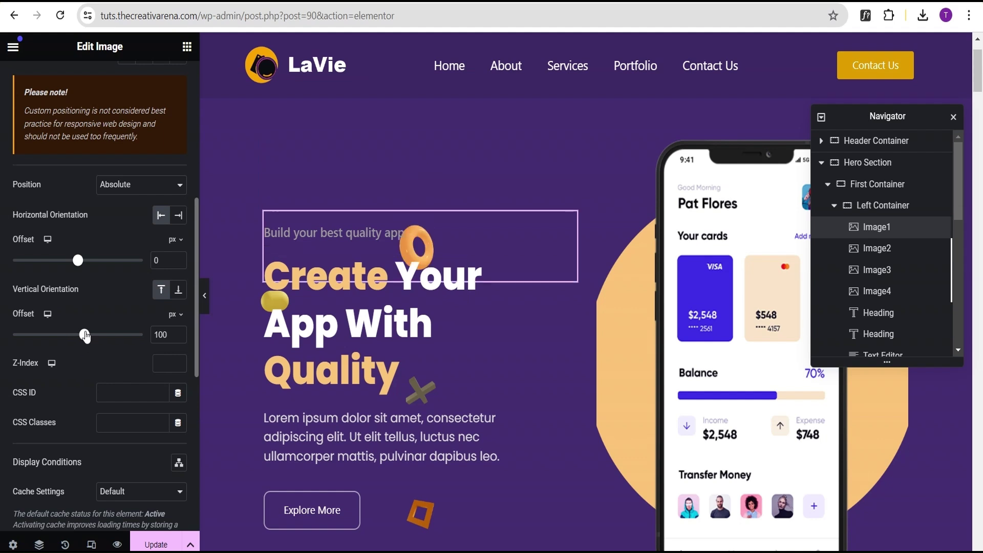
{"action": "left_click_drag", "start_coordinate": [78, 263], "coordinate": [82, 266]}
{"action": "left_click", "coordinate": [179, 215]}
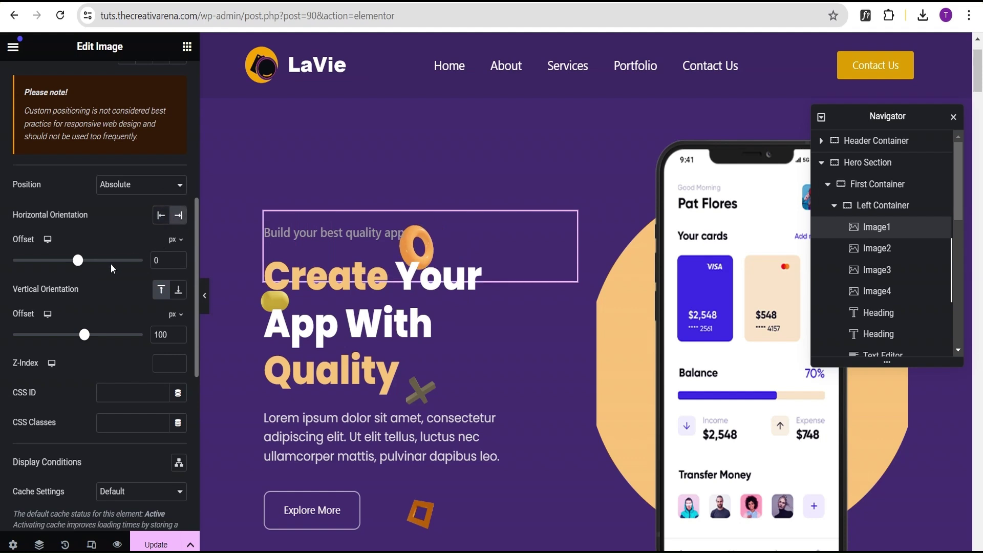
{"action": "mouse_move", "coordinate": [80, 263]}
{"action": "left_mouse_down"}
{"action": "mouse_move", "coordinate": [90, 263]}
{"action": "mouse_move", "coordinate": [73, 265]}
{"action": "left_mouse_up"}
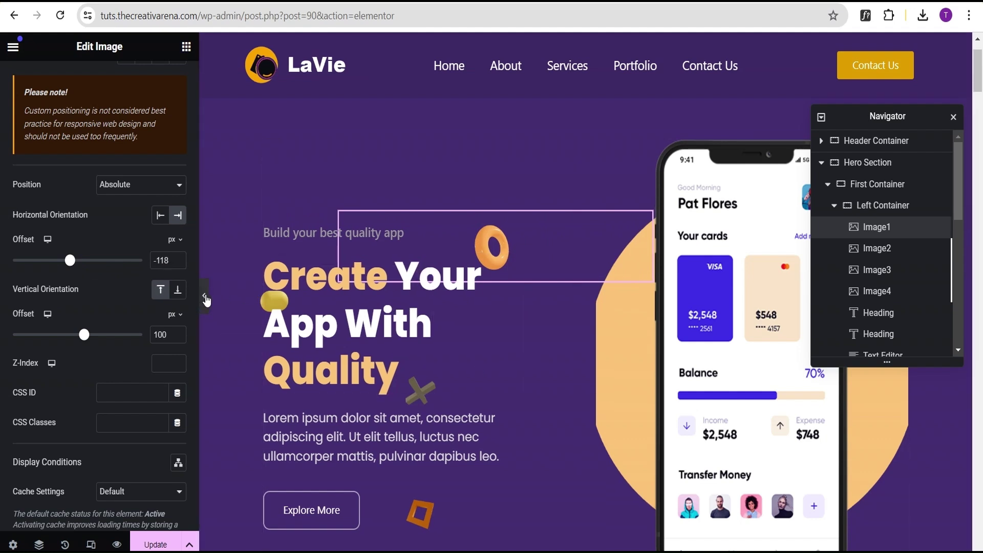
{"action": "left_click", "coordinate": [203, 296]}
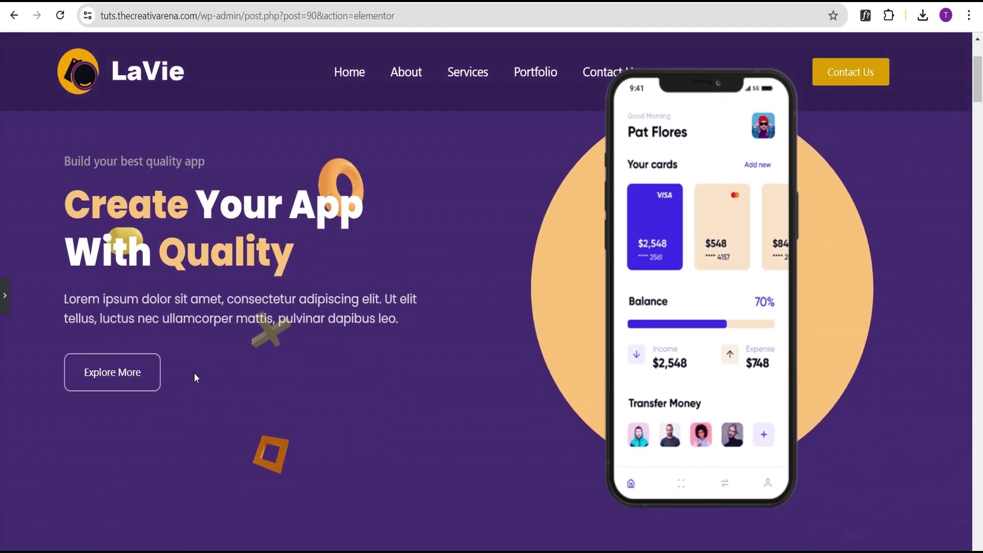
{"action": "scroll", "coordinate": [195, 373], "scroll_direction": "up", "scroll_amount": 1}
Add an Image widget to the Right Container showing the blue triangle from the Media Library.
{"action": "key", "text": "ctrl+p"}
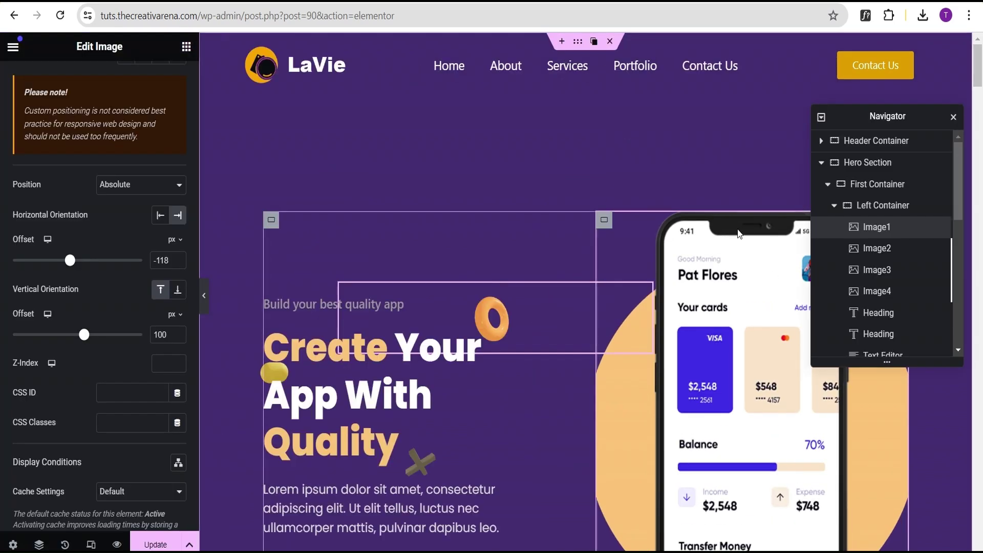
{"action": "left_click", "coordinate": [186, 47]}
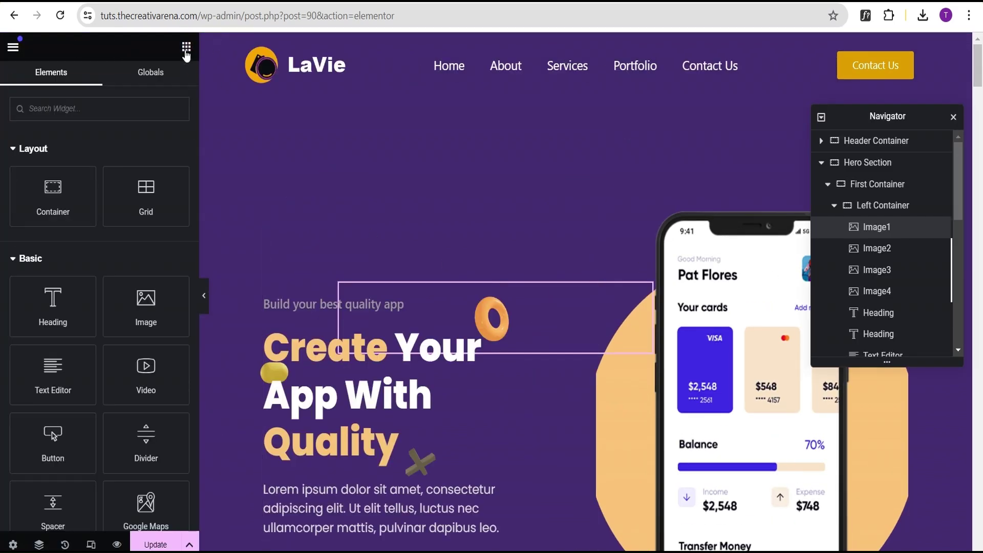
{"action": "left_click_drag", "start_coordinate": [147, 335], "coordinate": [733, 237]}
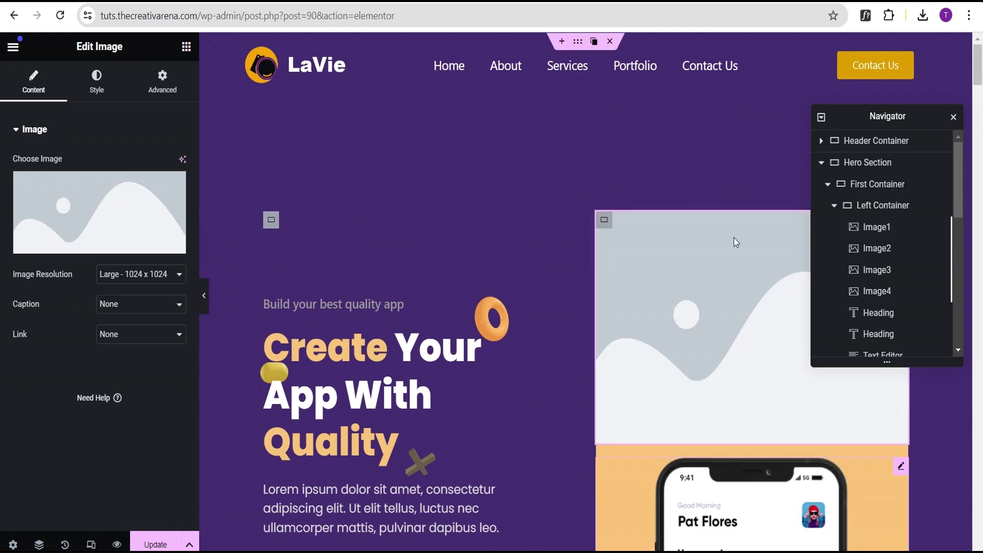
{"action": "left_click", "coordinate": [122, 211]}
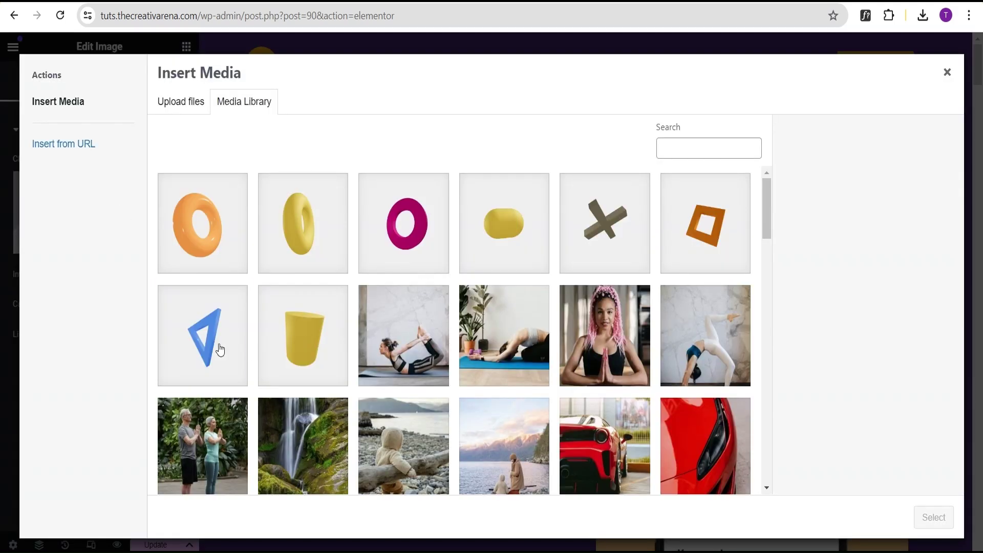
{"action": "left_click", "coordinate": [220, 350]}
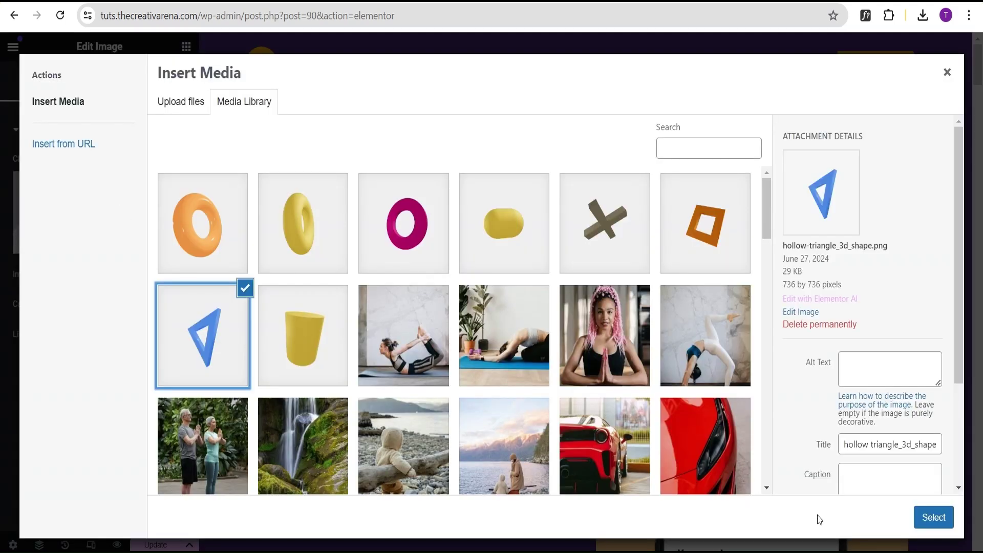
{"action": "left_click", "coordinate": [937, 517]}
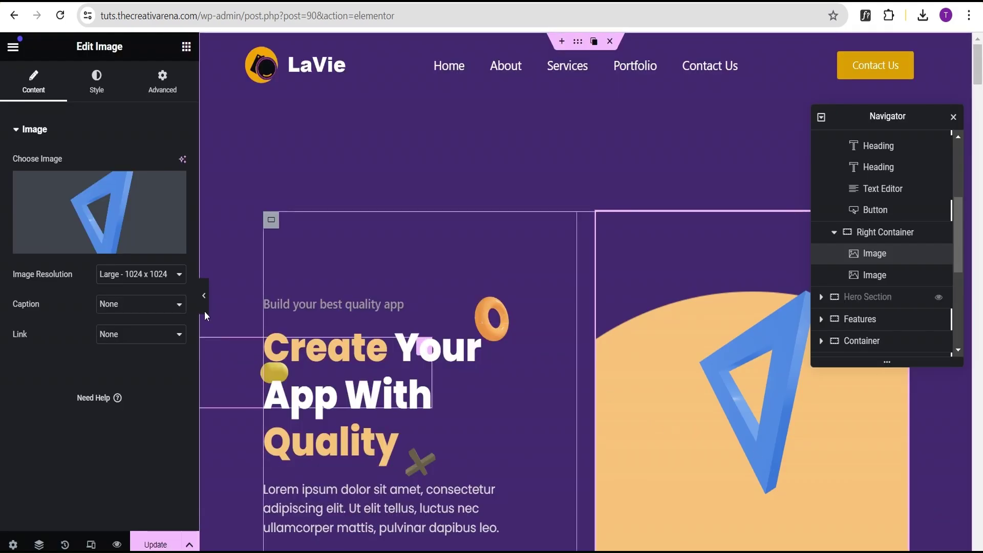
Give the triangle image a 20% max width and absolute positioning.
{"action": "left_click", "coordinate": [96, 78]}
{"action": "left_click", "coordinate": [164, 254]}
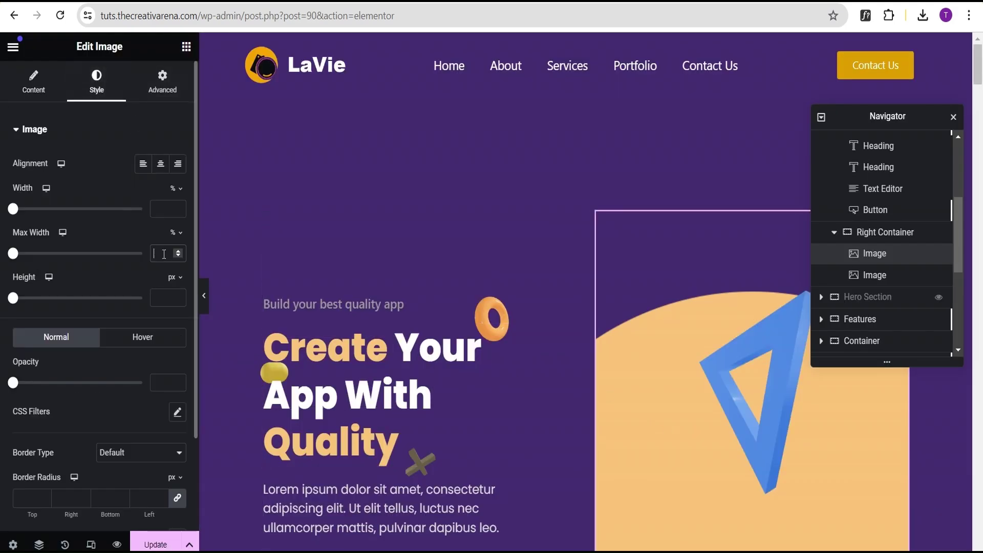
{"action": "type", "text": "20"}
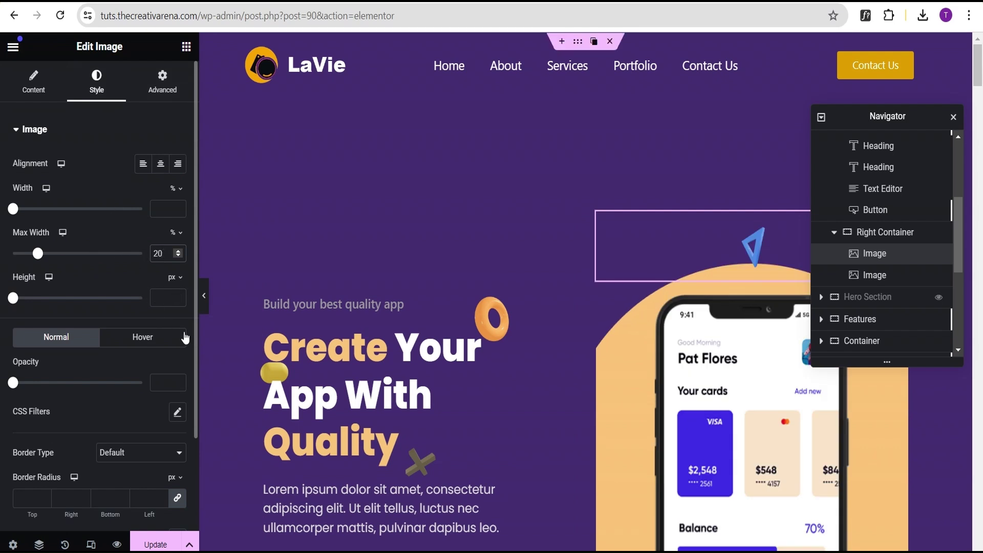
{"action": "left_click", "coordinate": [162, 82]}
{"action": "scroll", "coordinate": [118, 405], "scroll_direction": "down", "scroll_amount": 2}
{"action": "scroll", "coordinate": [120, 407], "scroll_direction": "down", "scroll_amount": 2}
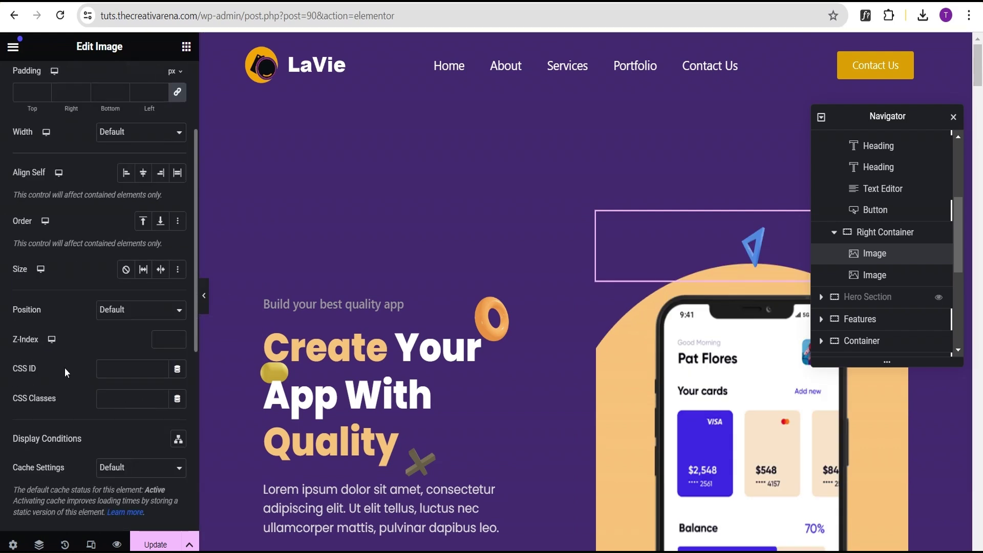
{"action": "left_click", "coordinate": [128, 309]}
{"action": "left_click", "coordinate": [122, 331]}
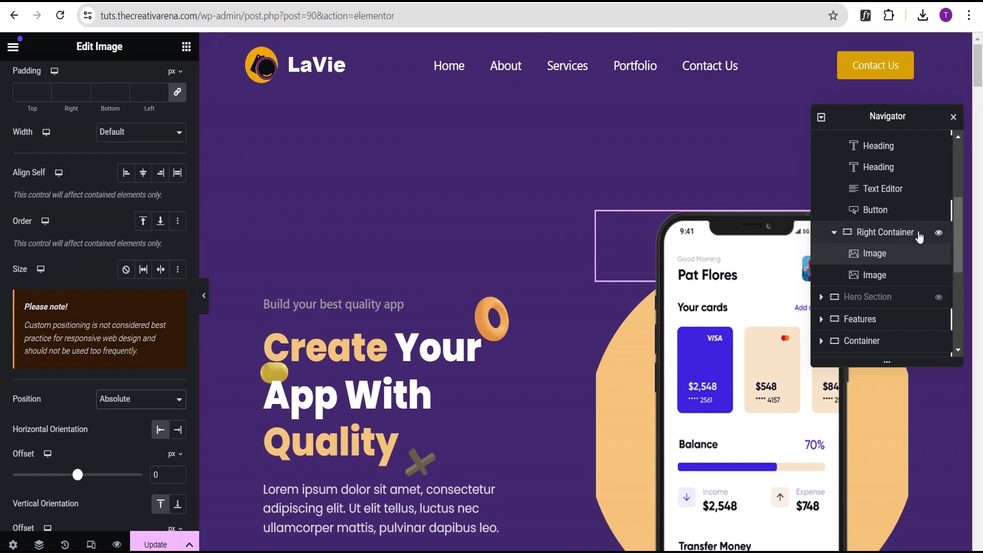
Duplicate the triangle image and name the two copies Image1 and Image2.
{"action": "right_click", "coordinate": [904, 255]}
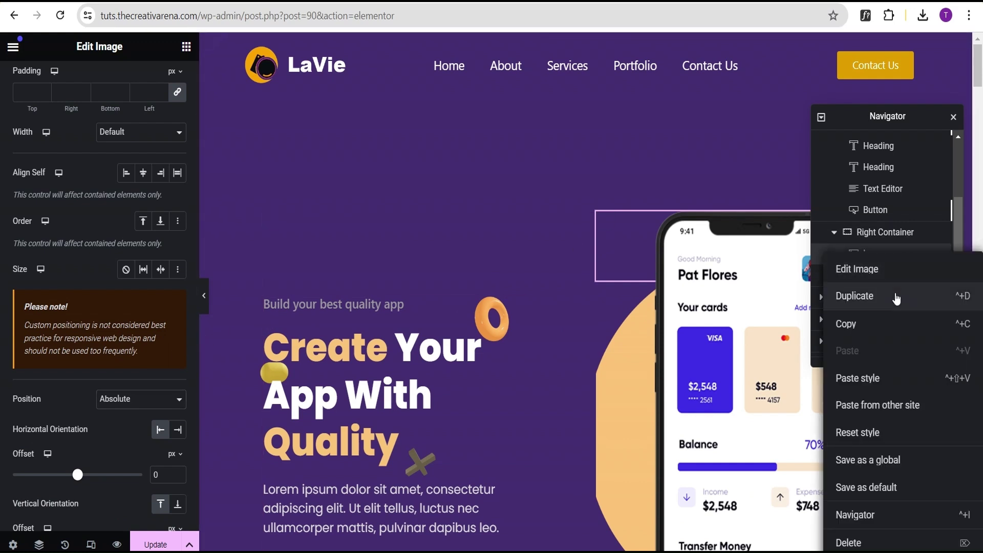
{"action": "left_click", "coordinate": [895, 297]}
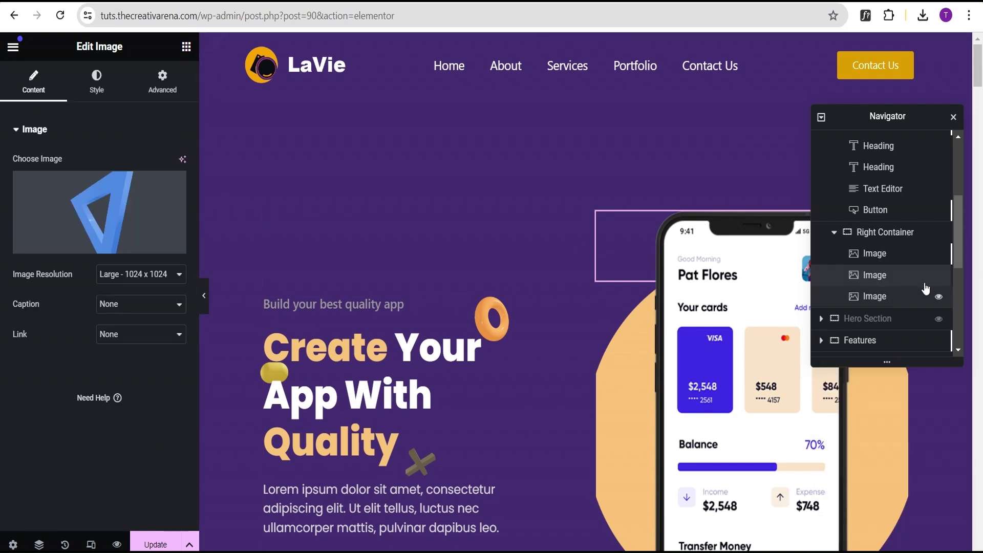
{"action": "double_click", "coordinate": [878, 256]}
{"action": "key", "text": "Return"}
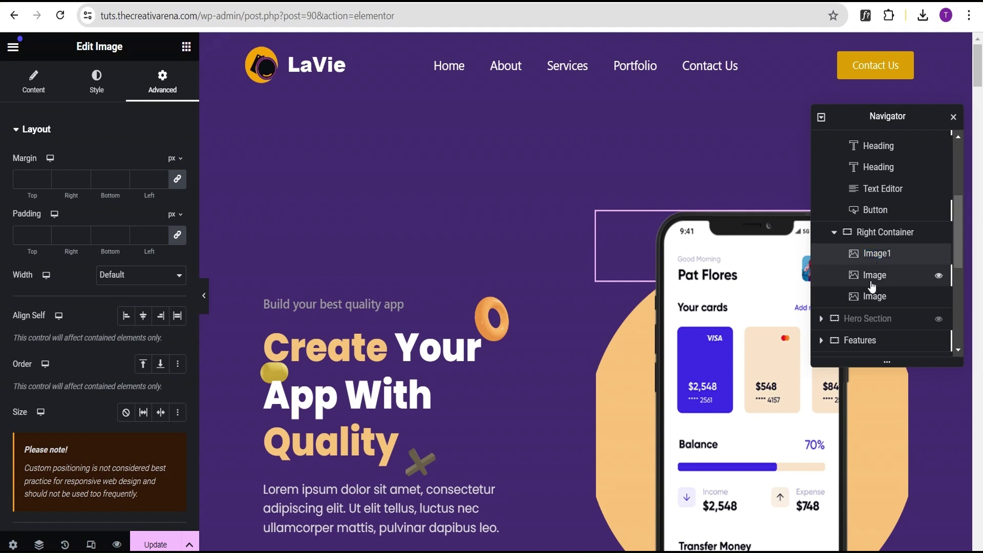
{"action": "double_click", "coordinate": [874, 279]}
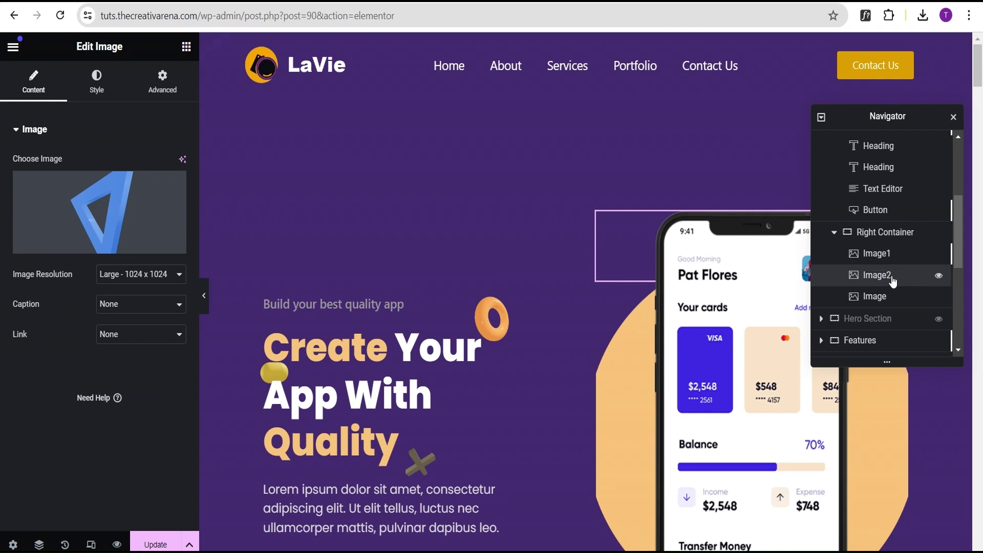
Replace Image2's picture with the magenta hollow-circle_3d_shape.png.
{"action": "left_click", "coordinate": [134, 215]}
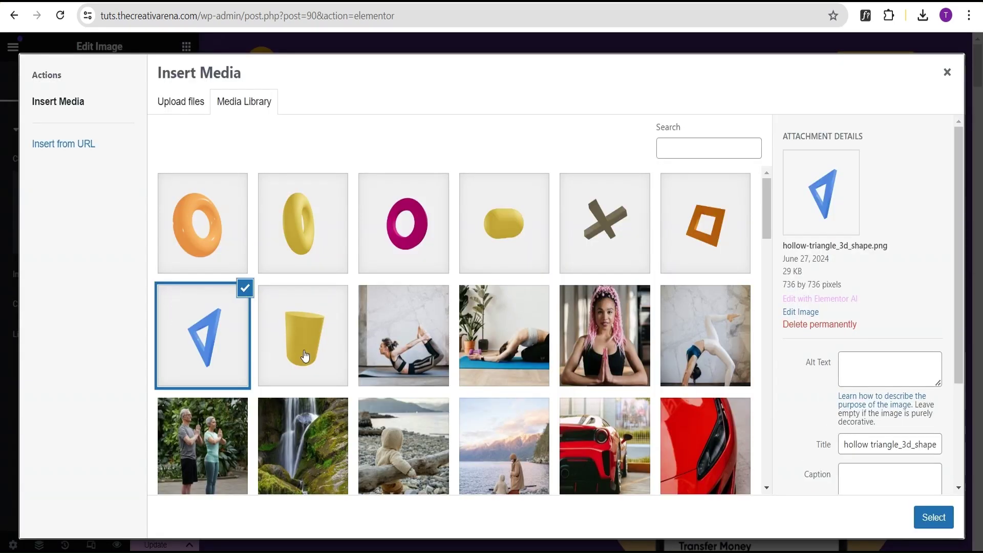
{"action": "left_click", "coordinate": [413, 248]}
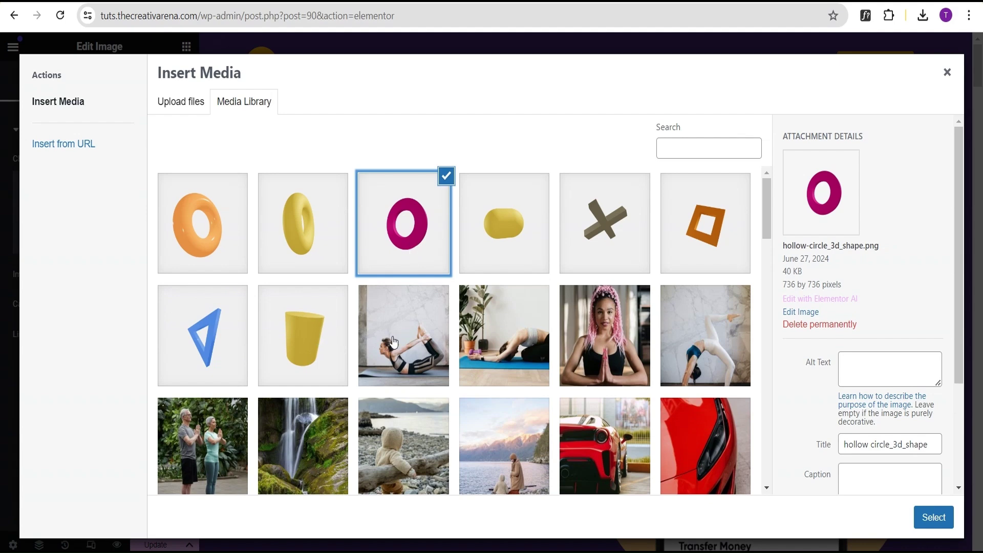
{"action": "left_click", "coordinate": [336, 358]}
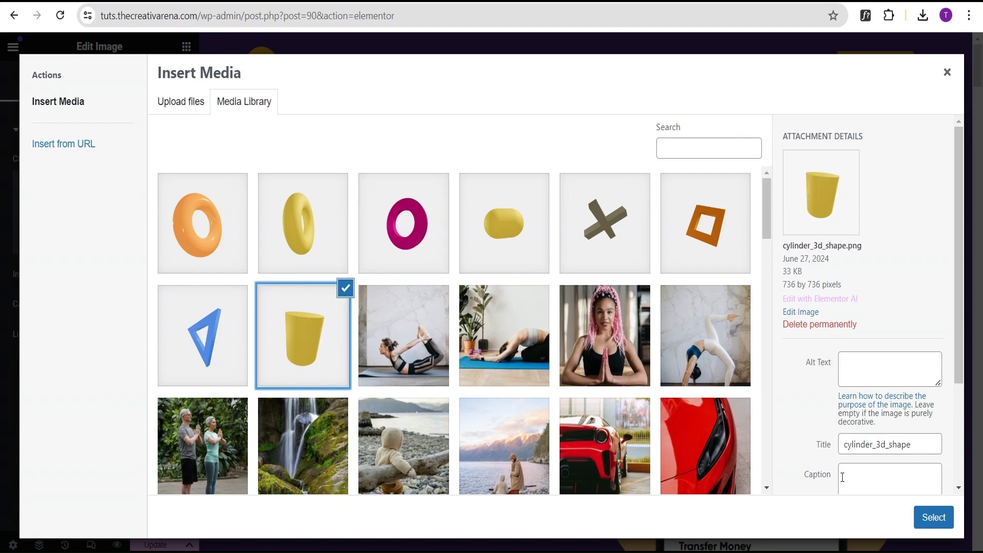
{"action": "left_click", "coordinate": [413, 261]}
{"action": "left_click", "coordinate": [936, 518]}
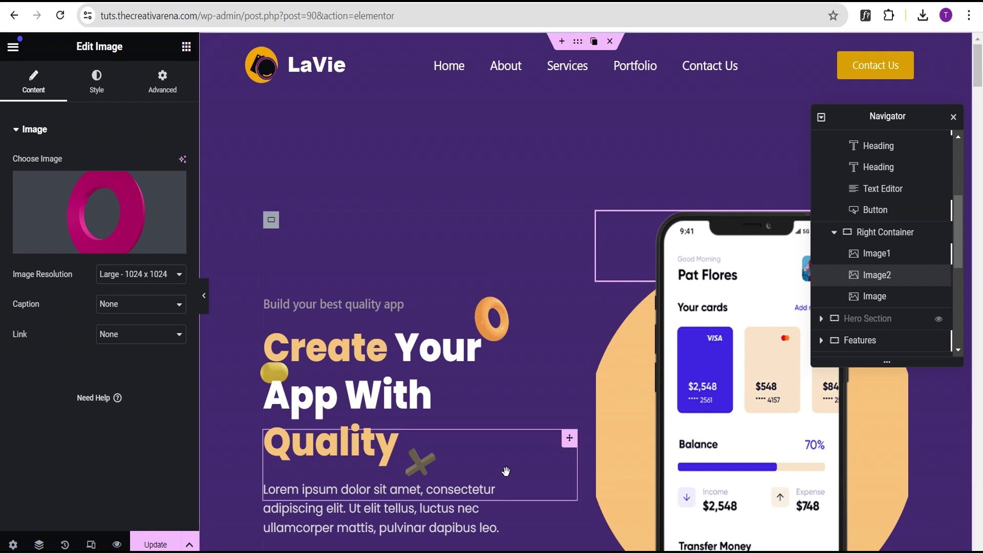
Raise the magenta circle above the phone with a vertical offset of -79.
{"action": "left_click", "coordinate": [160, 92]}
{"action": "scroll", "coordinate": [137, 300], "scroll_direction": "down", "scroll_amount": 7}
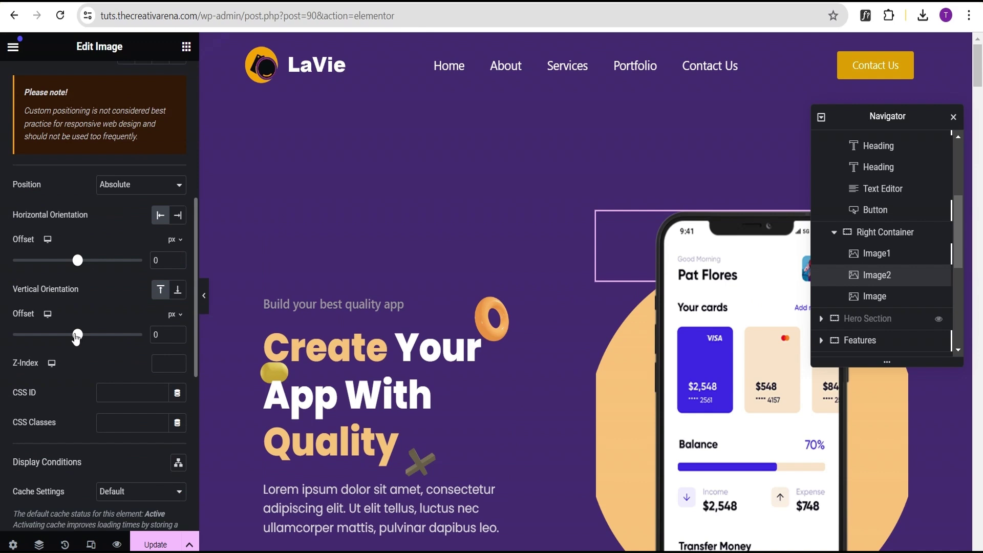
{"action": "left_click_drag", "start_coordinate": [77, 335], "coordinate": [72, 335]}
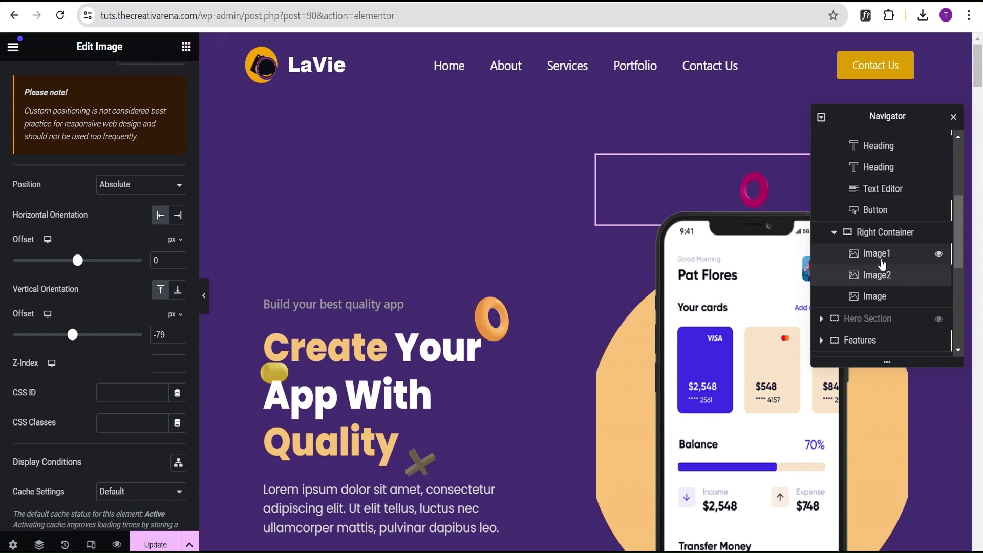
Anchor the blue triangle Image1 to the right at offset -198 and hide the editor.
{"action": "left_click", "coordinate": [876, 255]}
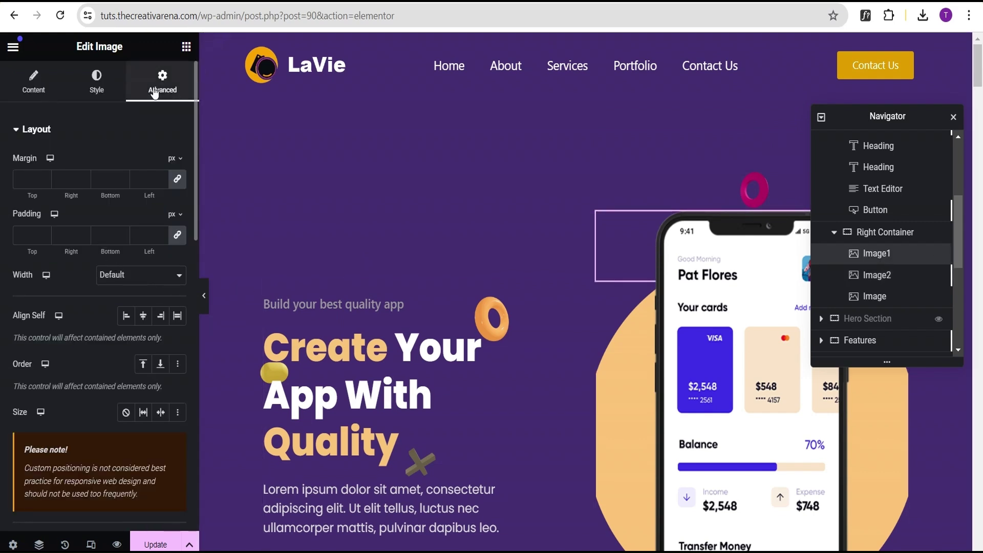
{"action": "scroll", "coordinate": [121, 441], "scroll_direction": "down", "scroll_amount": 4}
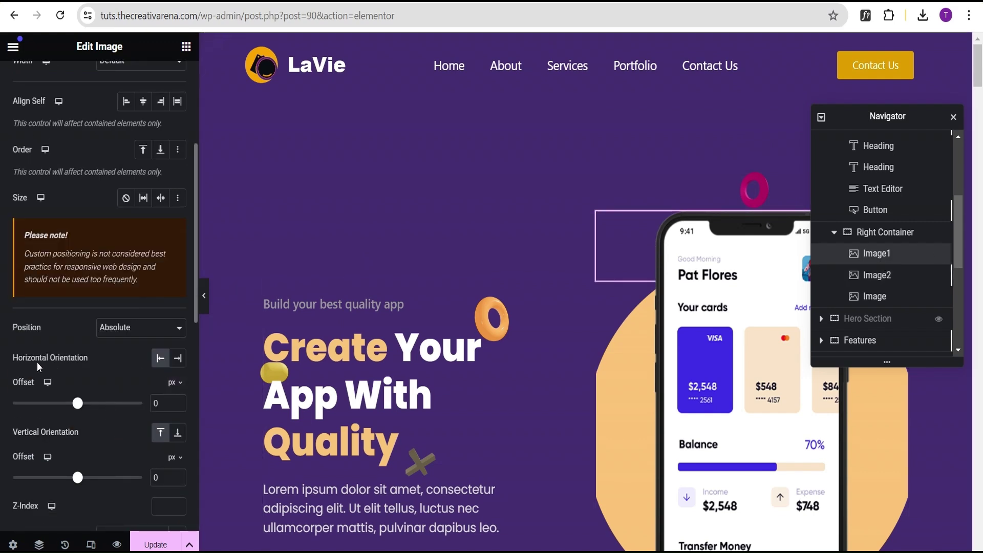
{"action": "left_click", "coordinate": [177, 359]}
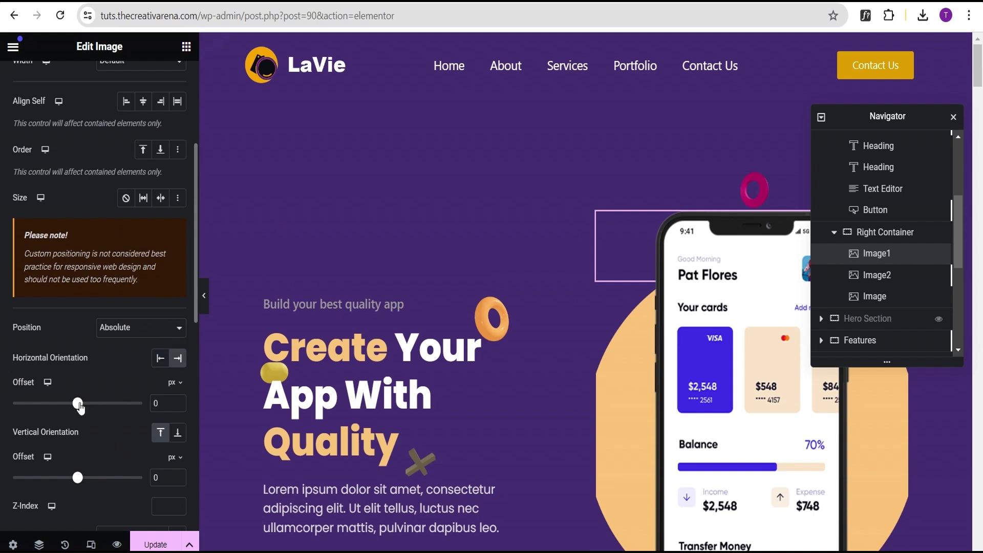
{"action": "mouse_move", "coordinate": [80, 407]}
{"action": "left_mouse_down"}
{"action": "mouse_move", "coordinate": [90, 407]}
{"action": "mouse_move", "coordinate": [67, 412]}
{"action": "left_mouse_up"}
{"action": "left_click", "coordinate": [204, 296]}
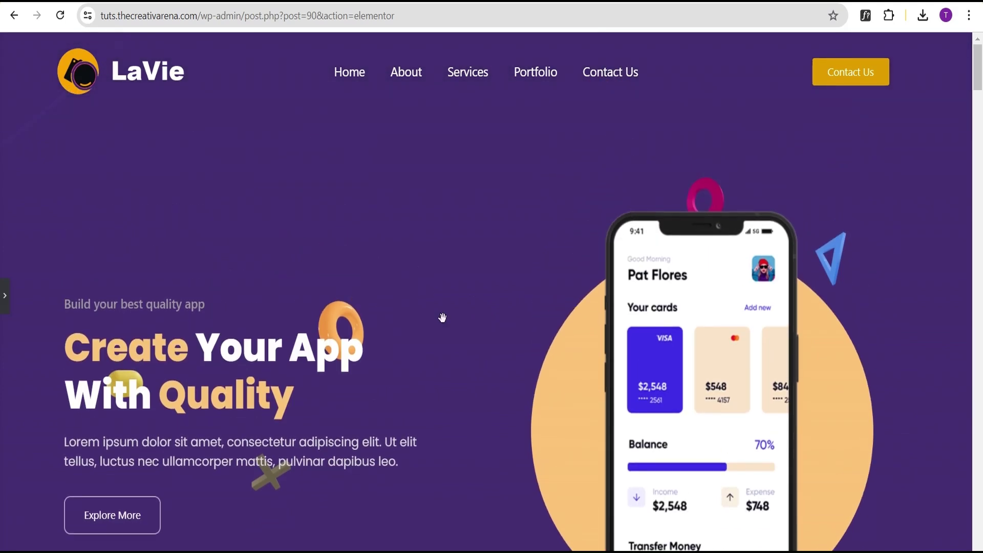
{"action": "scroll", "coordinate": [441, 319], "scroll_direction": "down", "scroll_amount": 3}
{"action": "scroll", "coordinate": [442, 319], "scroll_direction": "up", "scroll_amount": 1}
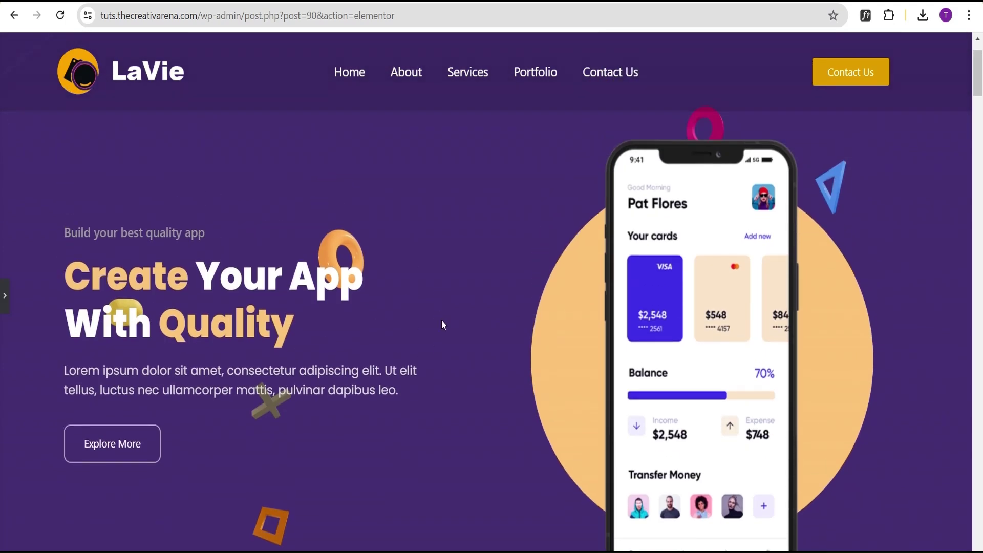
{"action": "scroll", "coordinate": [442, 322], "scroll_direction": "up", "scroll_amount": 1}
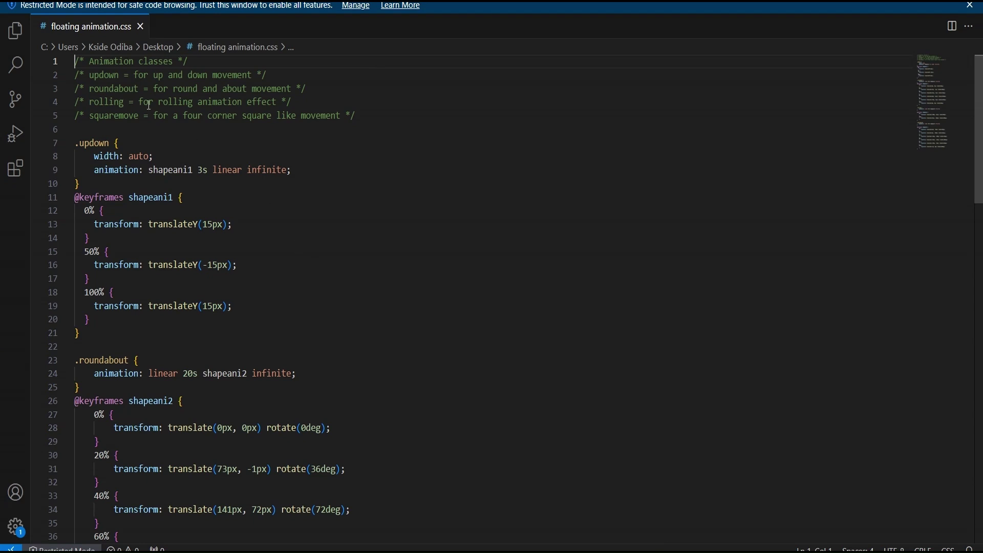
Review the updown class in floating animation.css, then select the entire file.
{"action": "left_click", "coordinate": [90, 76]}
{"action": "left_click_drag", "start_coordinate": [90, 76], "coordinate": [144, 116]}
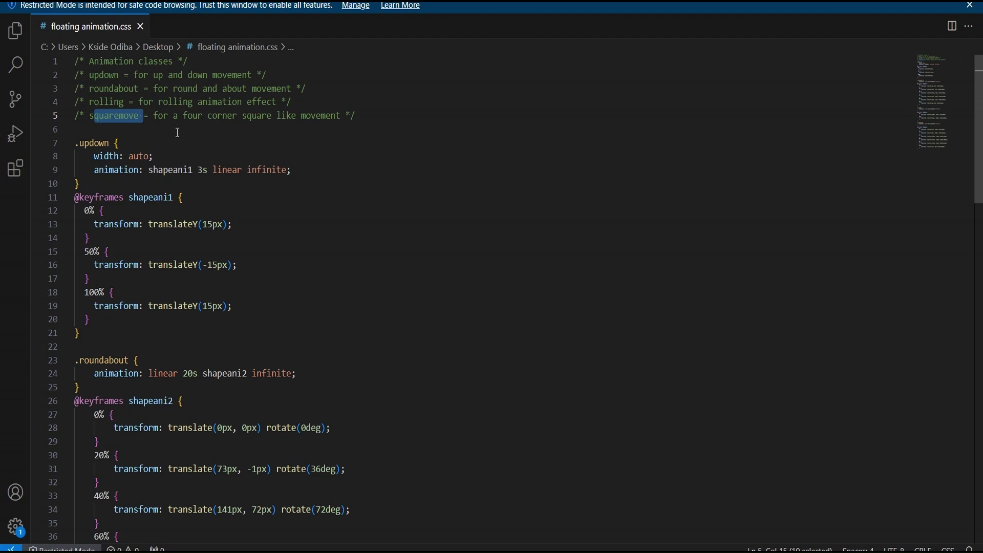
{"action": "left_click", "coordinate": [118, 144]}
{"action": "key", "text": "ctrl+a"}
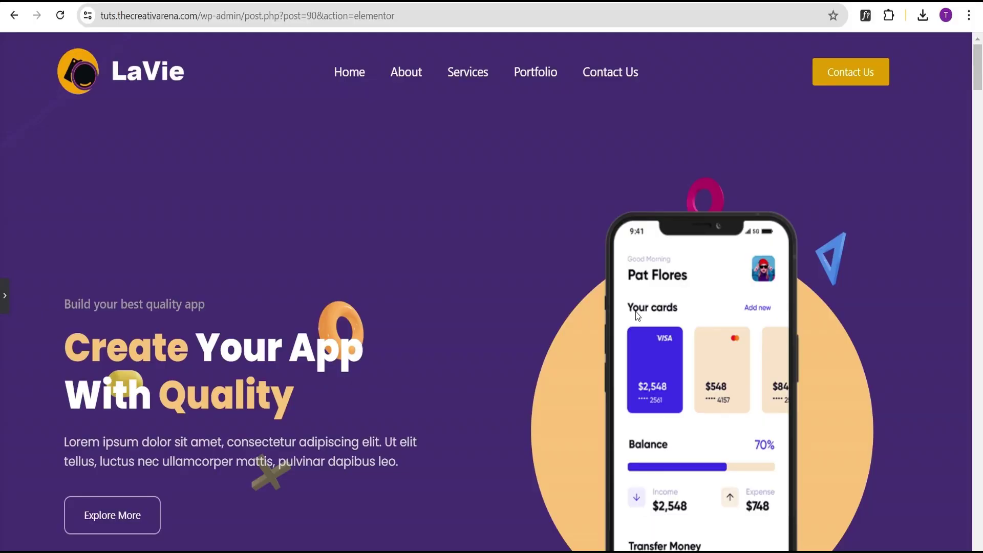
Paste the floating animation code (updown class, shapeani1 keyframes) into the Hero Section's Custom CSS.
{"action": "left_click", "coordinate": [6, 297]}
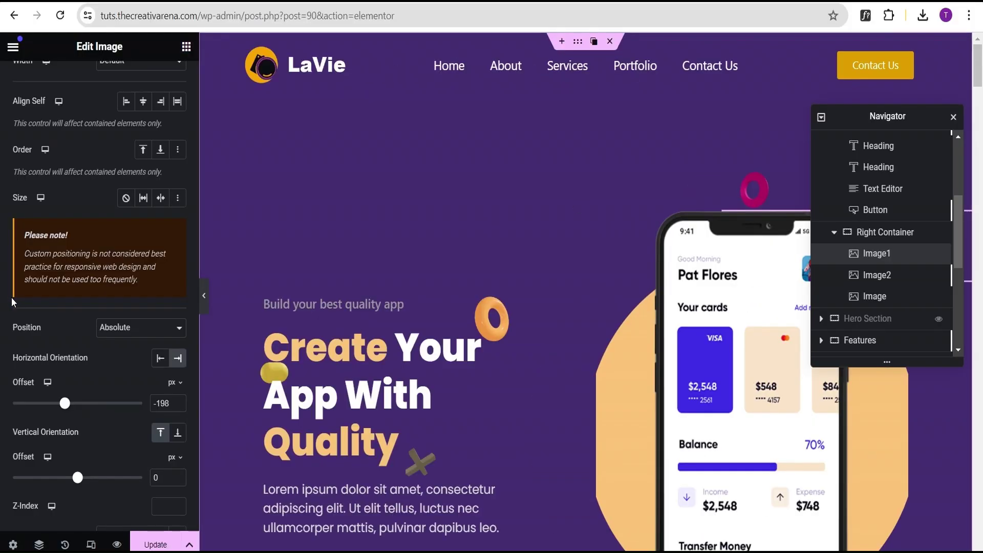
{"action": "scroll", "coordinate": [855, 241], "scroll_direction": "up", "scroll_amount": 3}
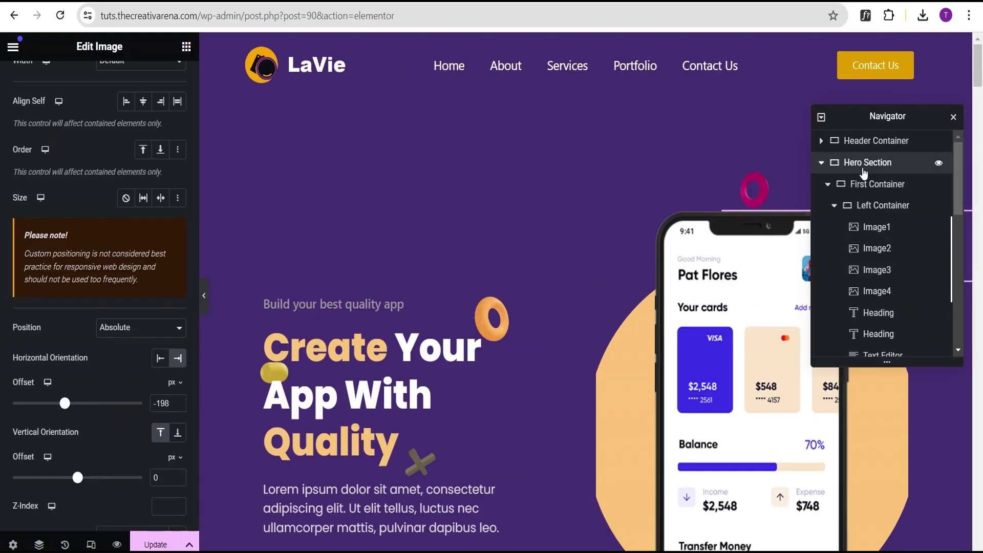
{"action": "left_click", "coordinate": [865, 163]}
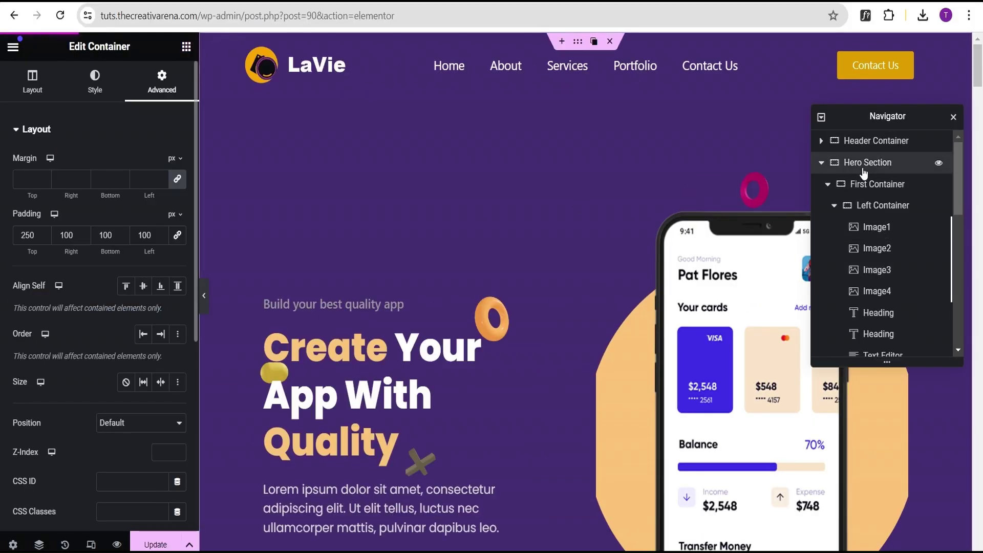
{"action": "left_click", "coordinate": [128, 130]}
{"action": "left_click", "coordinate": [116, 306]}
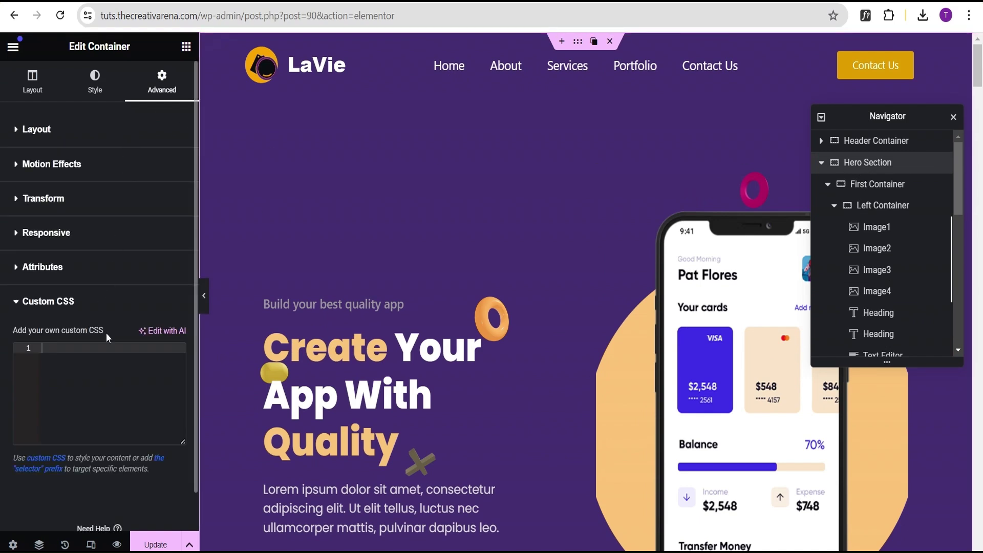
{"action": "key", "text": "ctrl+v"}
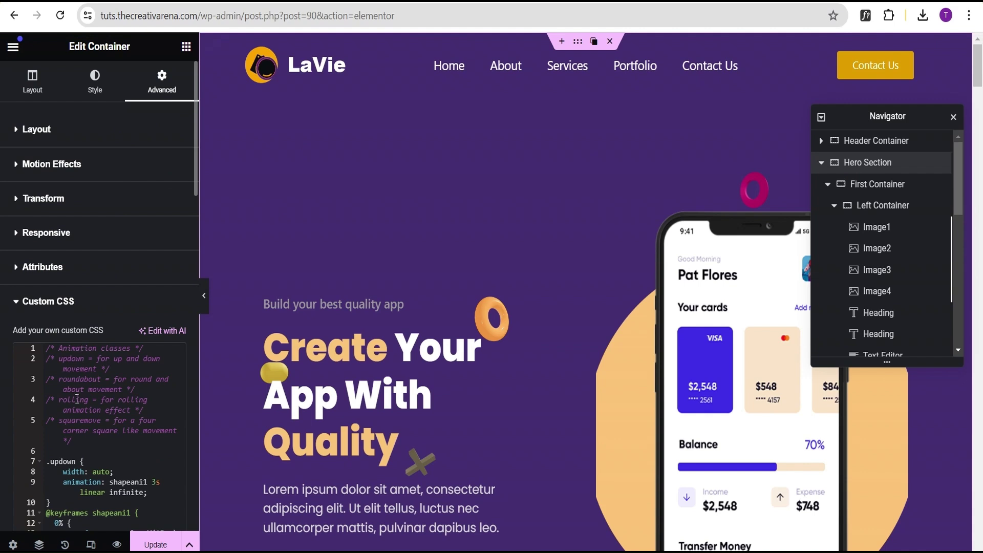
{"action": "scroll", "coordinate": [76, 407], "scroll_direction": "down", "scroll_amount": 2}
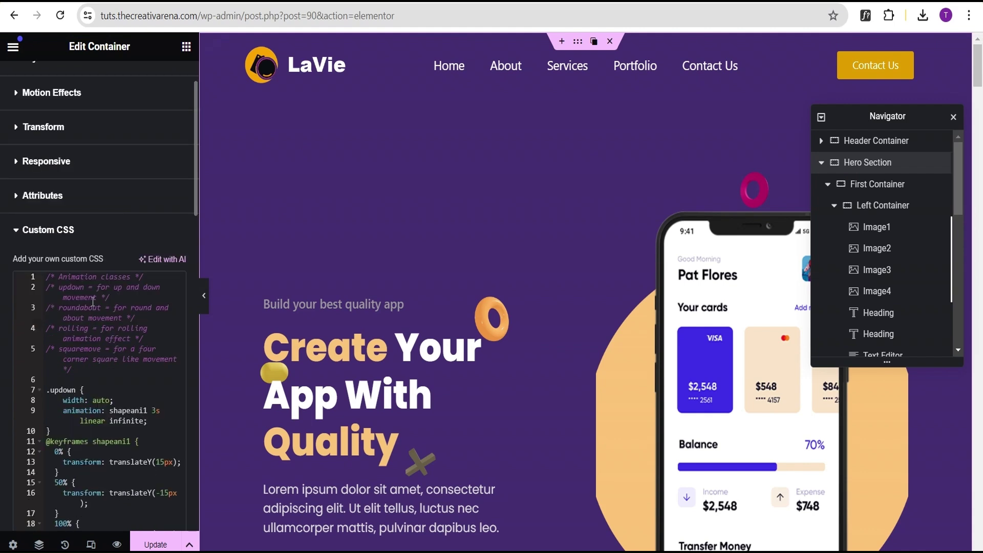
{"action": "left_click", "coordinate": [85, 287]}
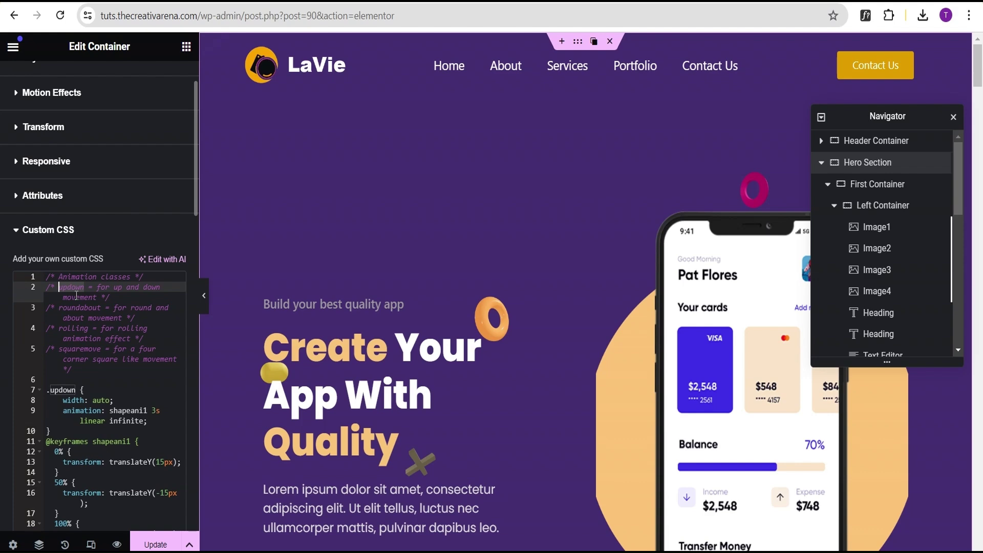
{"action": "left_click", "coordinate": [530, 315]}
Add the updown CSS class to the orange donut Image1 and the magenta circle Image2.
{"action": "scroll", "coordinate": [143, 277], "scroll_direction": "down", "scroll_amount": 8}
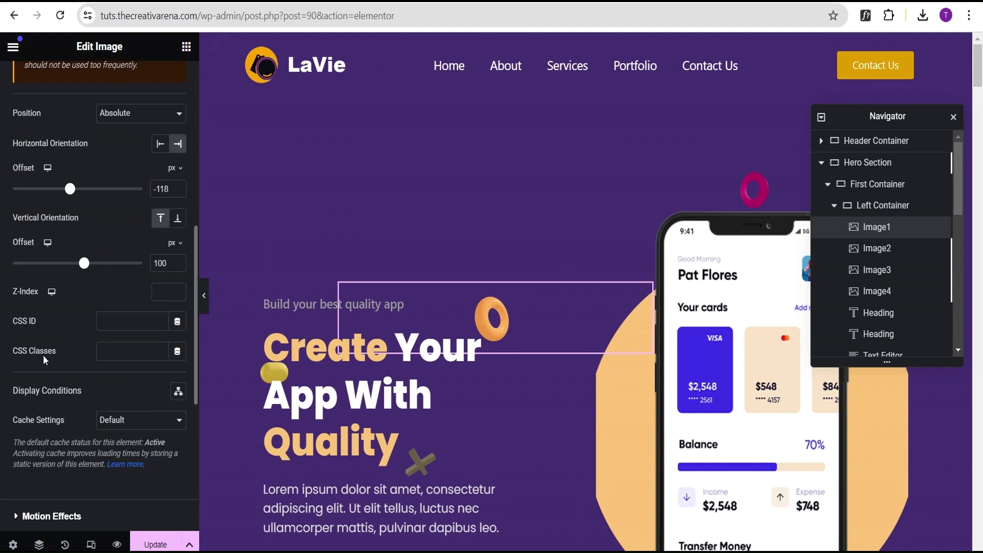
{"action": "left_click", "coordinate": [134, 357]}
{"action": "type", "text": "updown"}
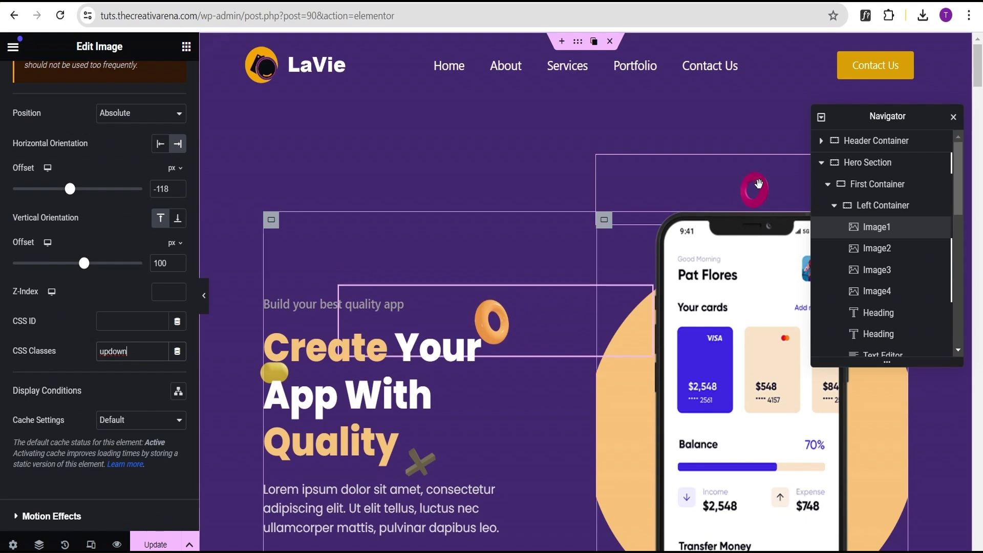
{"action": "left_click", "coordinate": [754, 189]}
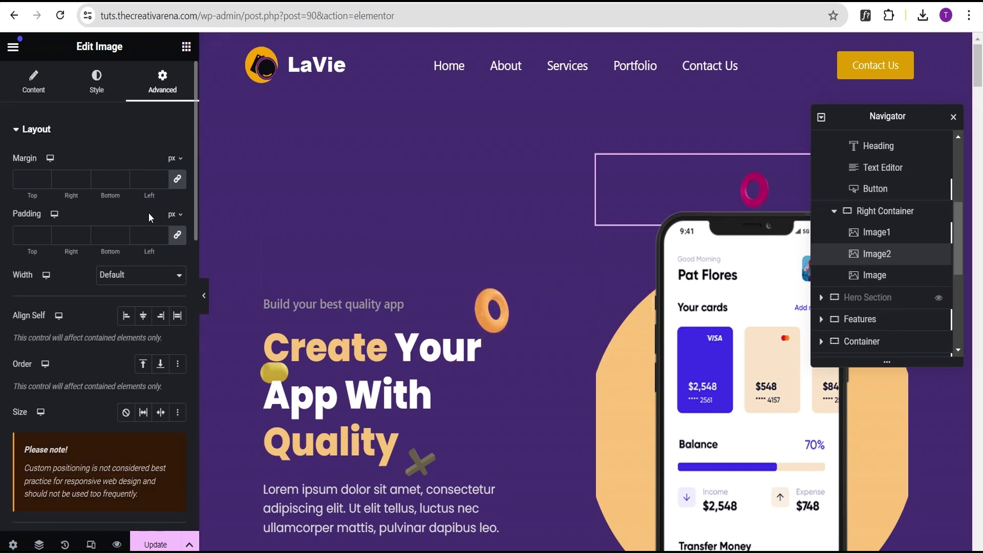
{"action": "scroll", "coordinate": [143, 281], "scroll_direction": "down", "scroll_amount": 8}
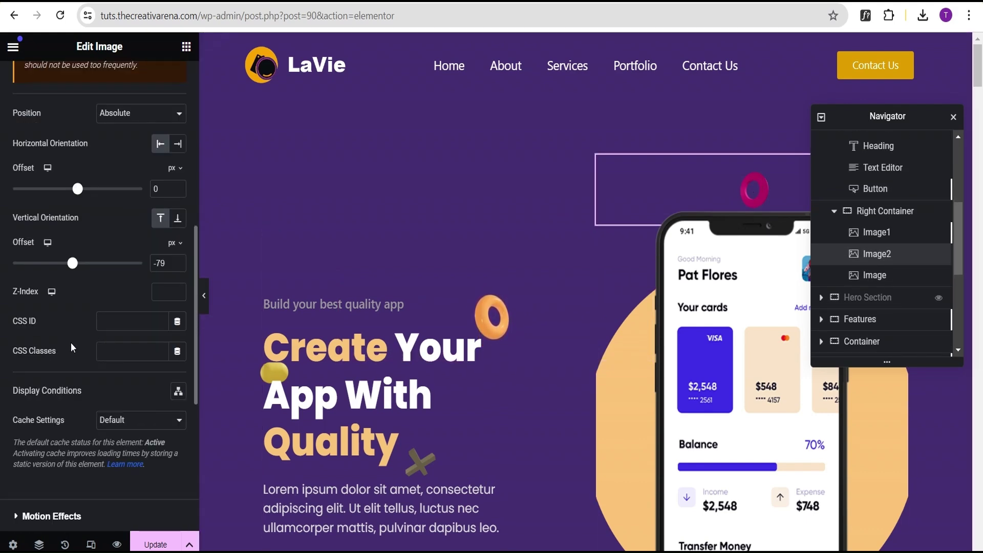
{"action": "left_click", "coordinate": [104, 351]}
{"action": "type", "text": "updown"}
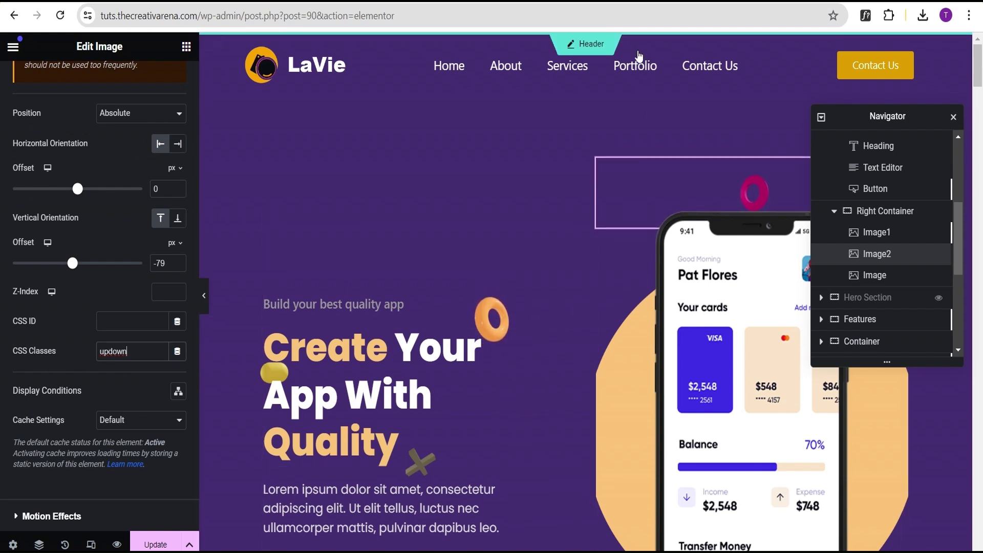
{"action": "scroll", "coordinate": [882, 200], "scroll_direction": "up", "scroll_amount": 4}
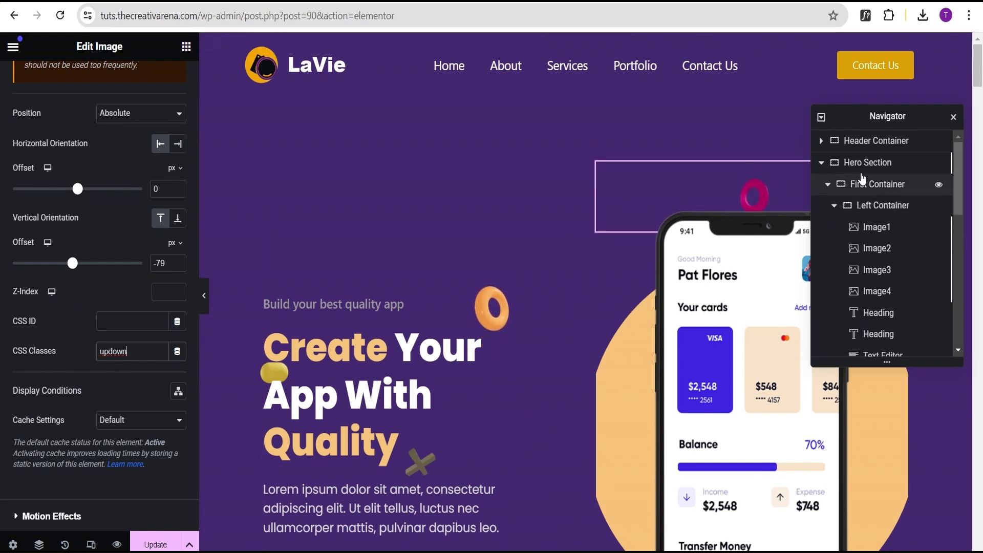
{"action": "left_click", "coordinate": [870, 162]}
{"action": "scroll", "coordinate": [117, 394], "scroll_direction": "down", "scroll_amount": 3}
Copy 'roundabout' from the Hero Section's custom CSS and paste it as Image1's CSS class.
{"action": "scroll", "coordinate": [117, 394], "scroll_direction": "down", "scroll_amount": 3}
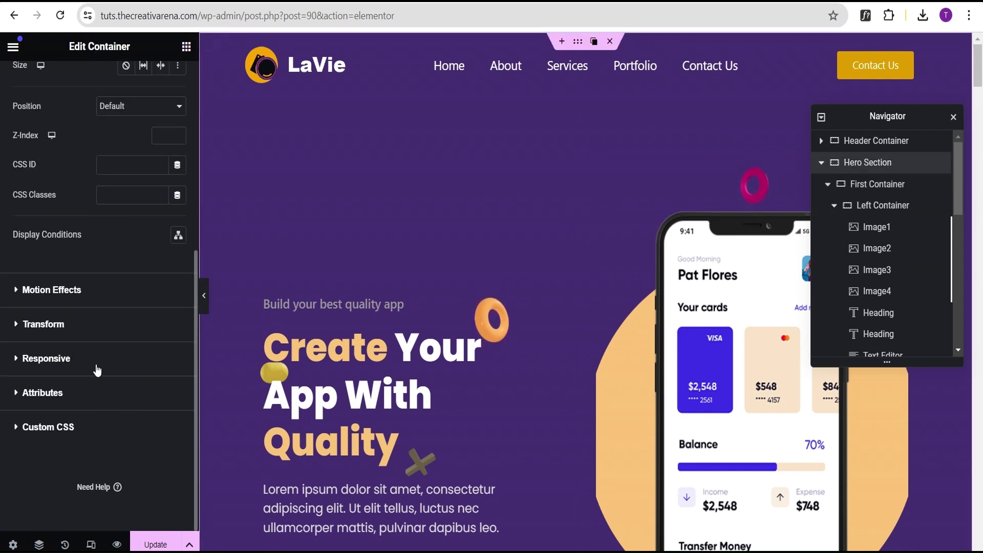
{"action": "left_click", "coordinate": [97, 425]}
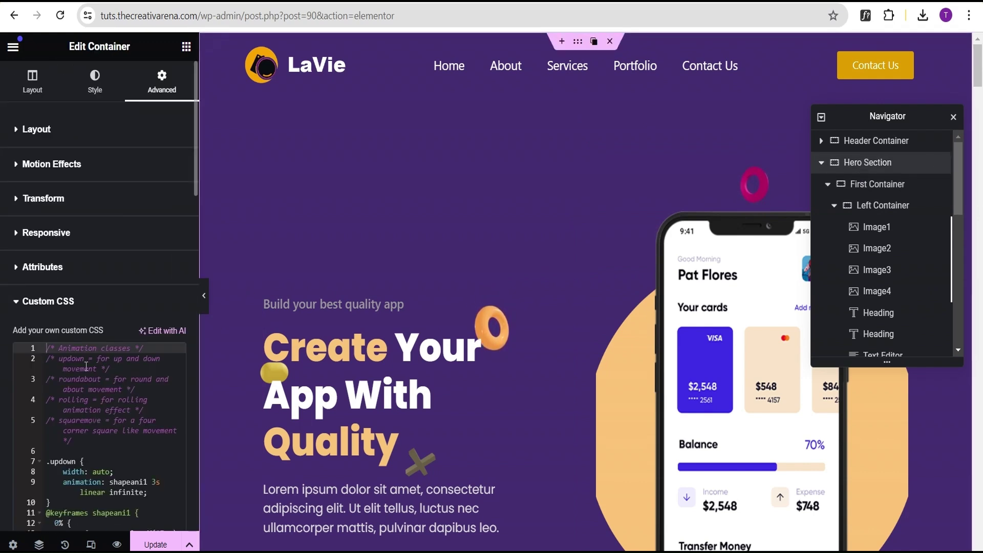
{"action": "left_click", "coordinate": [100, 379]}
{"action": "left_click_drag", "start_coordinate": [99, 379], "coordinate": [59, 381]}
{"action": "key", "text": "ctrl+c"}
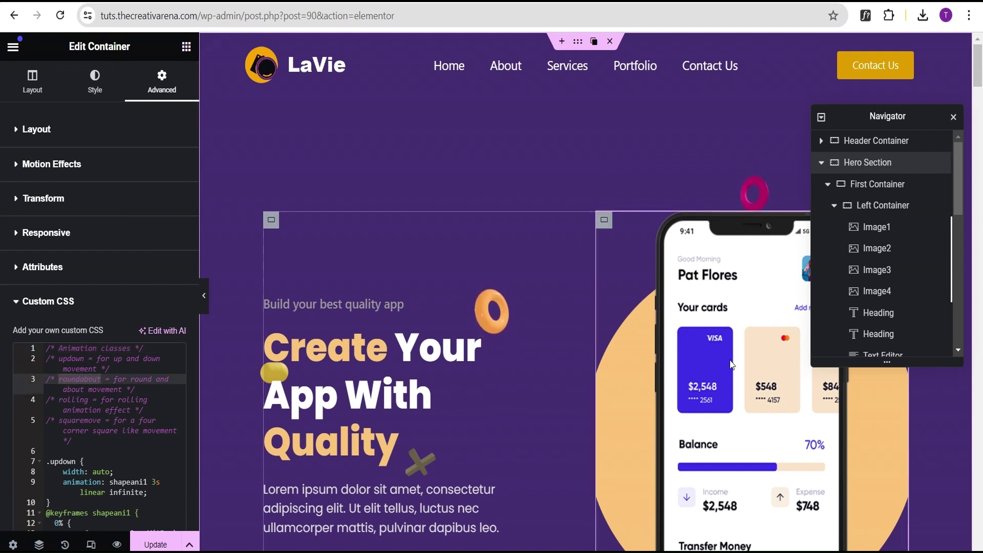
{"action": "scroll", "coordinate": [894, 283], "scroll_direction": "down", "scroll_amount": 1}
{"action": "scroll", "coordinate": [895, 283], "scroll_direction": "down", "scroll_amount": 3}
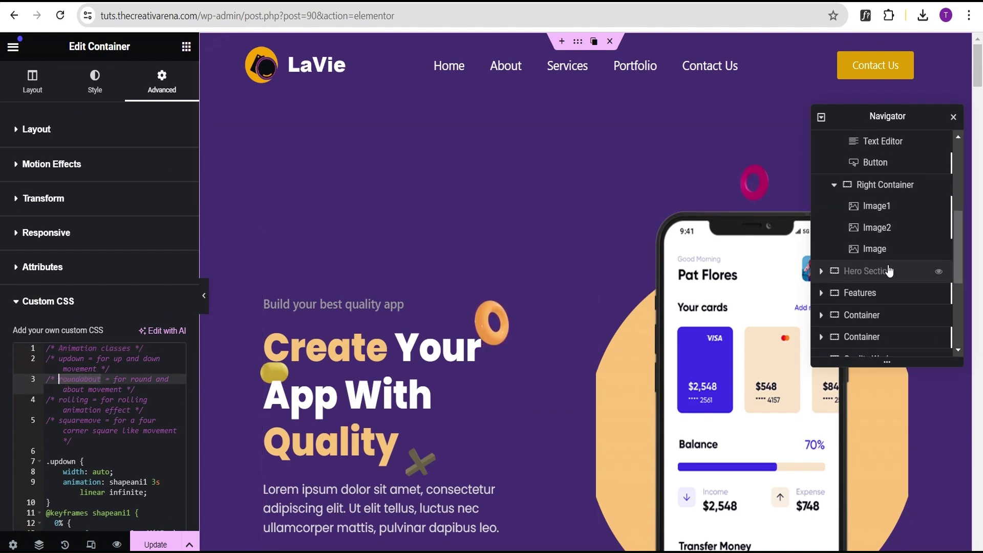
{"action": "left_click", "coordinate": [891, 230]}
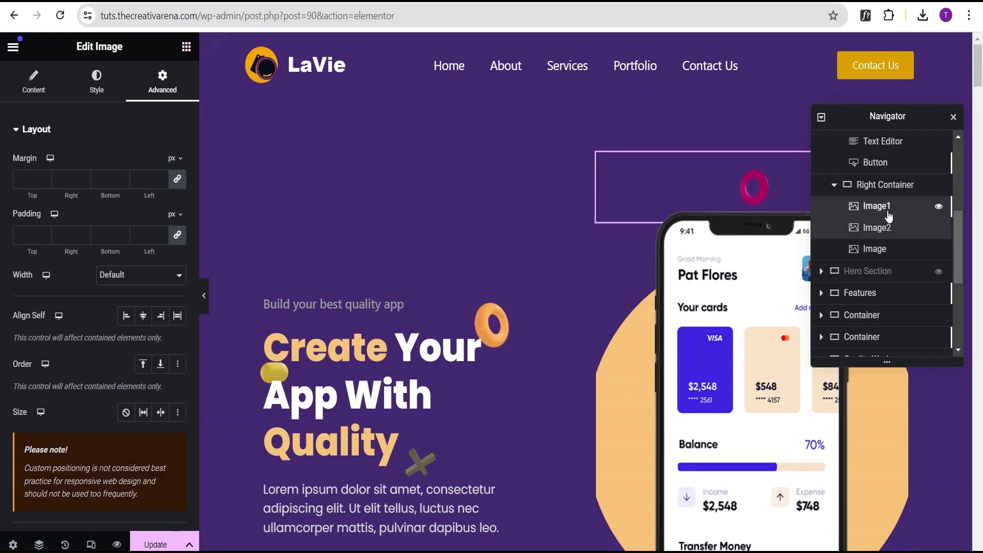
{"action": "left_click", "coordinate": [885, 207]}
{"action": "left_click_drag", "start_coordinate": [887, 114], "coordinate": [567, 143]}
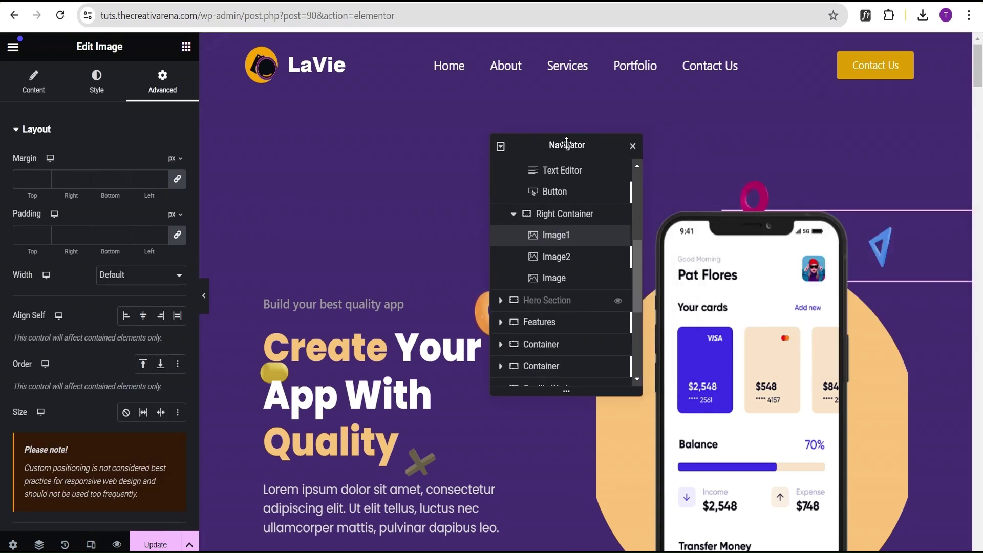
{"action": "scroll", "coordinate": [122, 347], "scroll_direction": "down", "scroll_amount": 8}
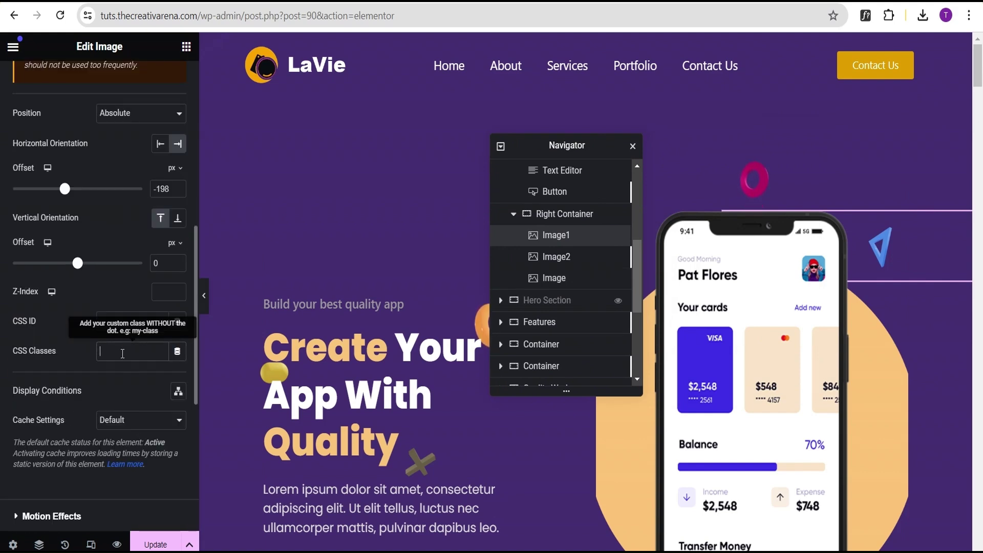
{"action": "key", "text": "ctrl+v"}
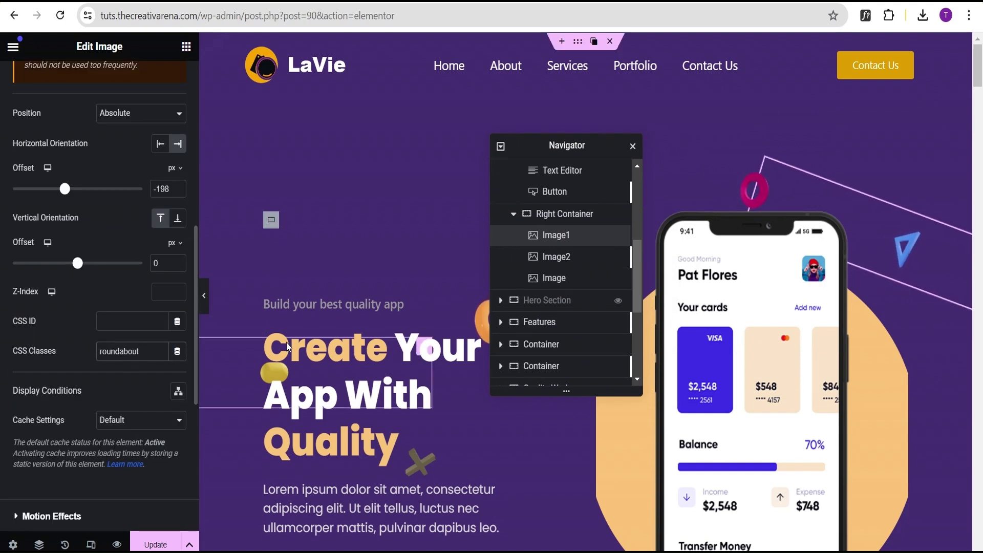
Give the cross shape Image3 the roundabout CSS class as well.
{"action": "left_click", "coordinate": [398, 452]}
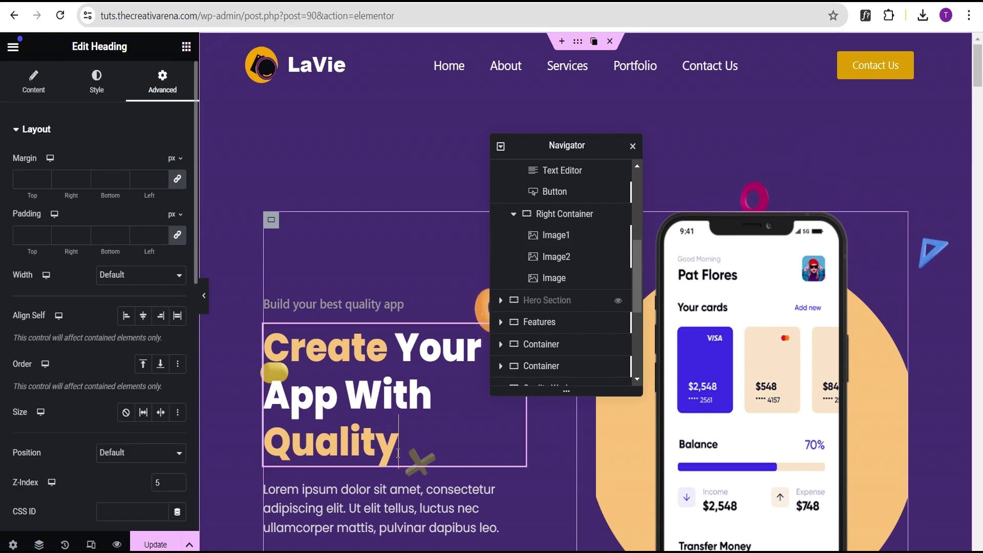
{"action": "left_click", "coordinate": [416, 485]}
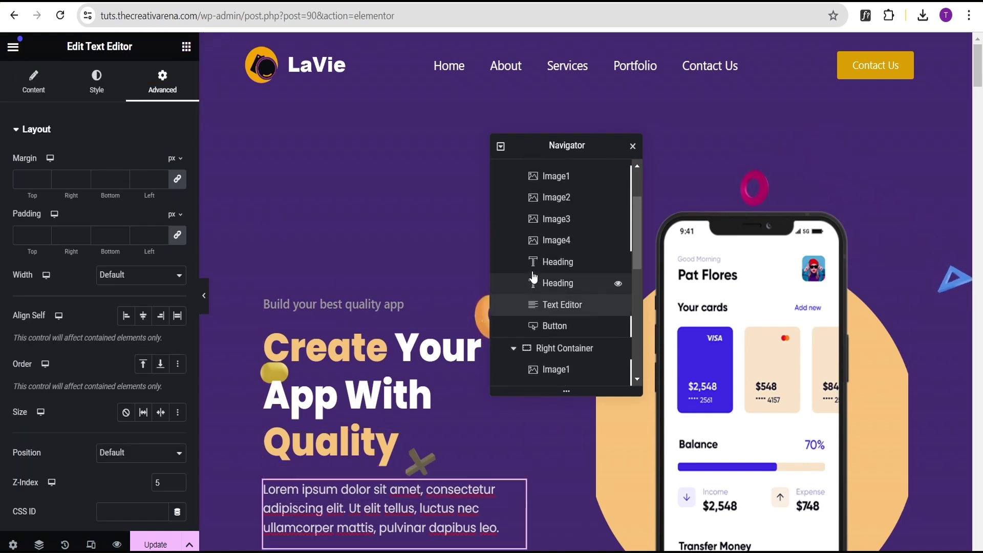
{"action": "left_click", "coordinate": [558, 220]}
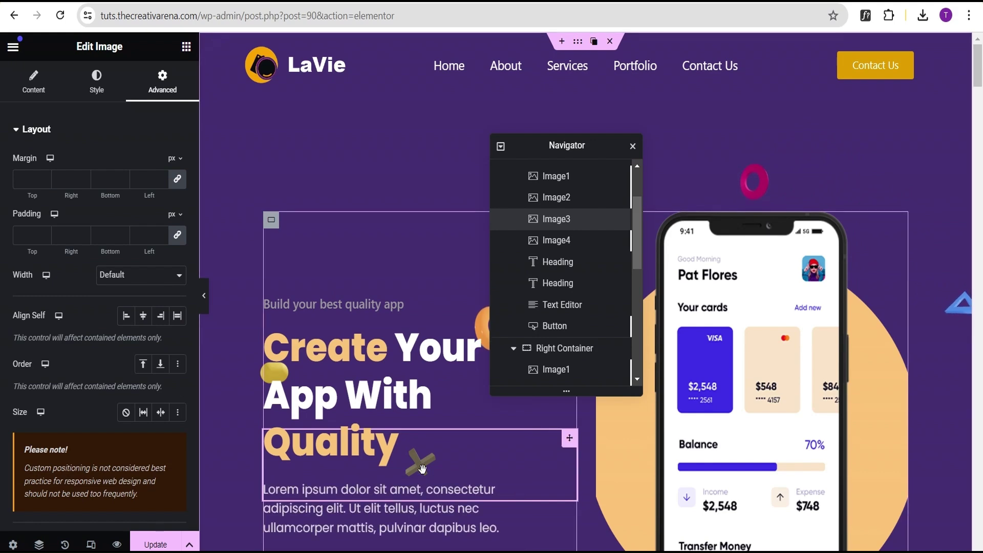
{"action": "scroll", "coordinate": [138, 407], "scroll_direction": "down", "scroll_amount": 5}
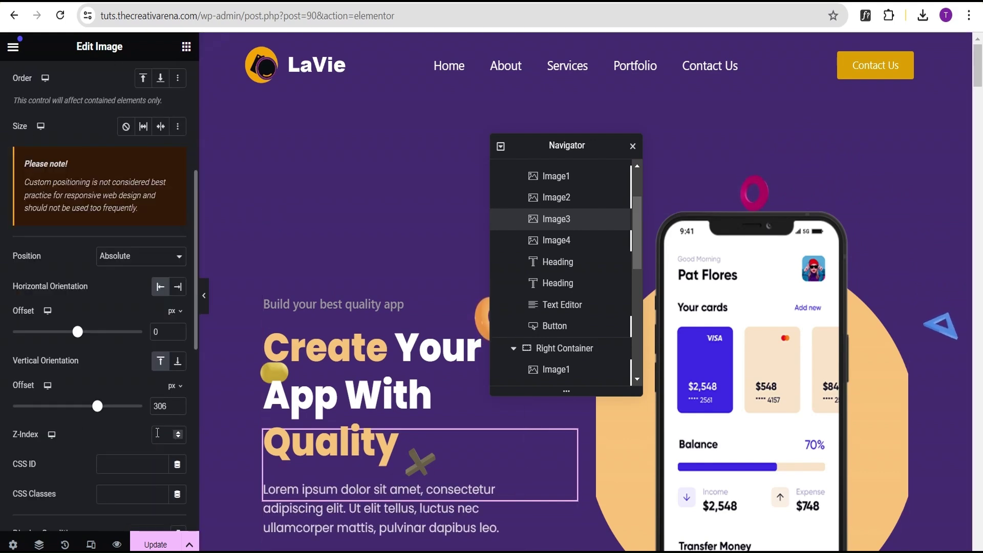
{"action": "scroll", "coordinate": [118, 430], "scroll_direction": "down", "scroll_amount": 1}
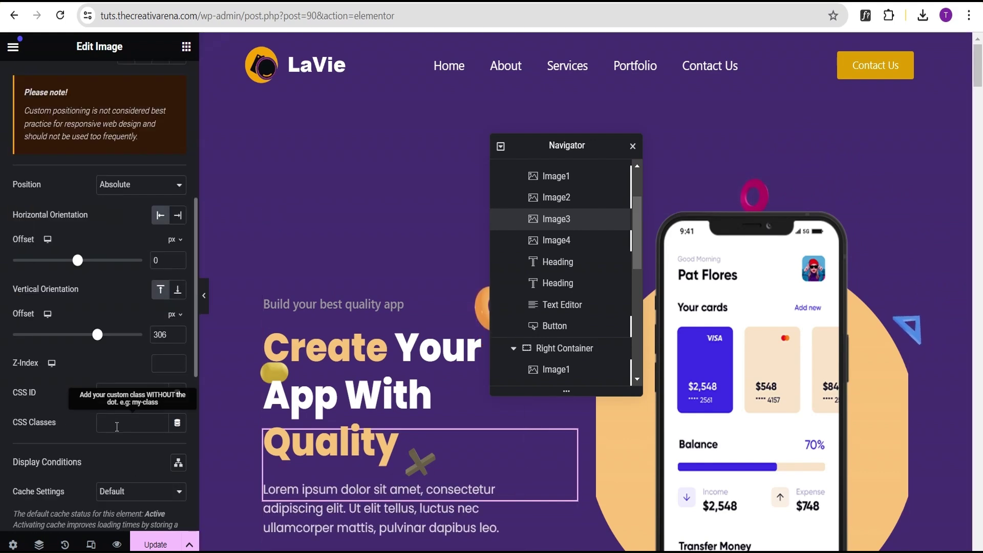
{"action": "left_click", "coordinate": [116, 426]}
{"action": "key", "text": "ctrl+v"}
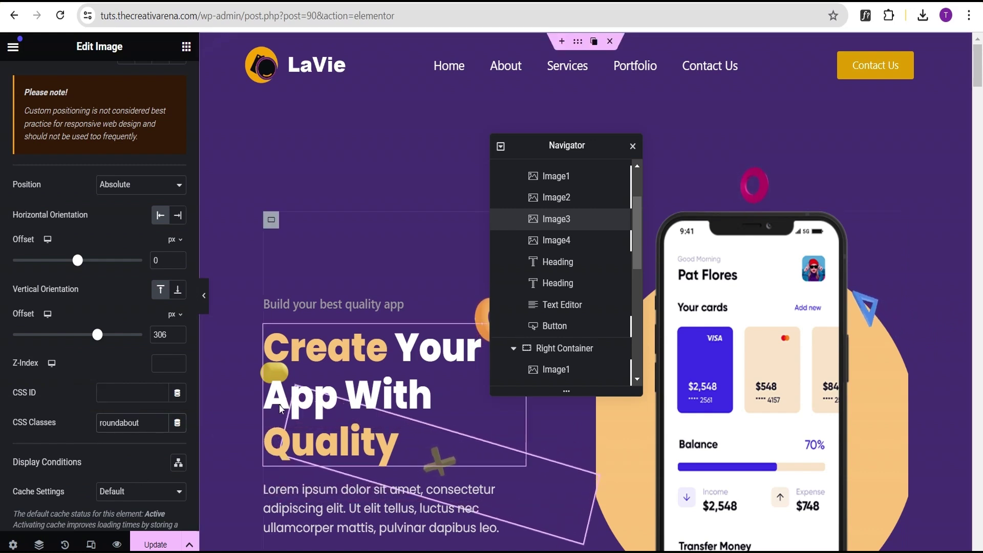
{"action": "left_click", "coordinate": [560, 203]}
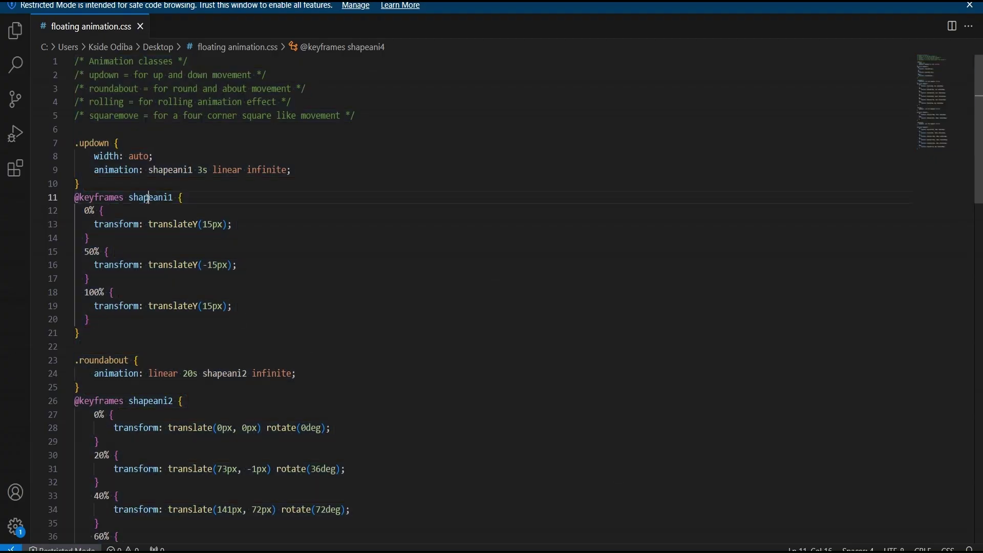
{"action": "left_click_drag", "start_coordinate": [137, 114], "coordinate": [109, 118]}
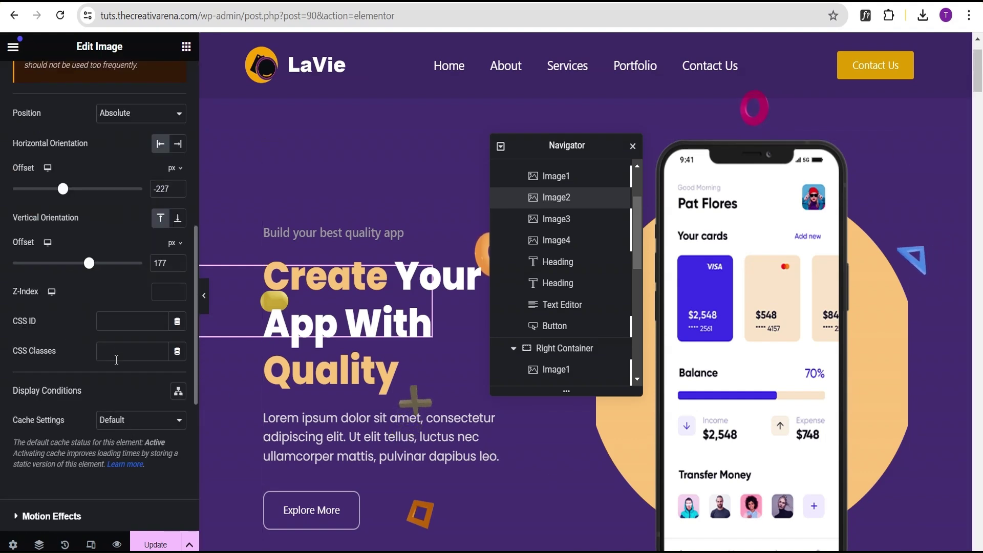
Give the yellow capsule Image2 the squaremove CSS class.
{"action": "left_click", "coordinate": [117, 360]}
{"action": "type", "text": "squaremove"}
{"action": "scroll", "coordinate": [382, 469], "scroll_direction": "down", "scroll_amount": 1}
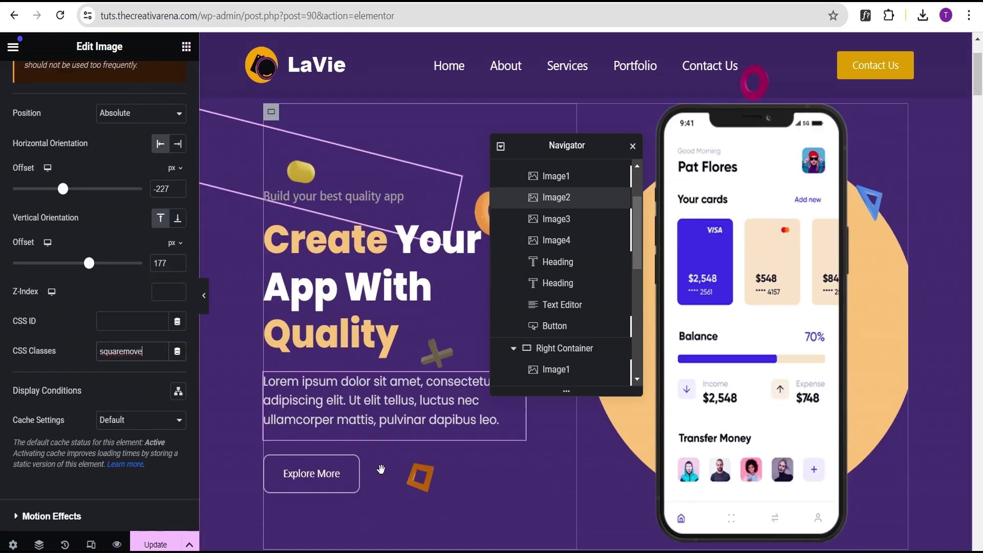
{"action": "scroll", "coordinate": [381, 469], "scroll_direction": "down", "scroll_amount": 1}
{"action": "left_click", "coordinate": [438, 445]}
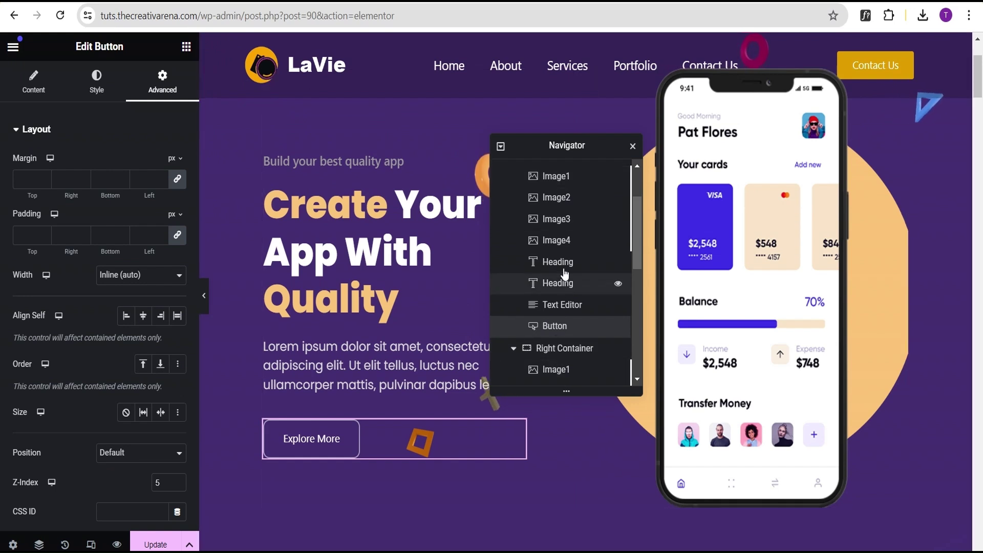
Give the orange diamond Image4 the rolling class and hide the editor to preview.
{"action": "left_click", "coordinate": [561, 245]}
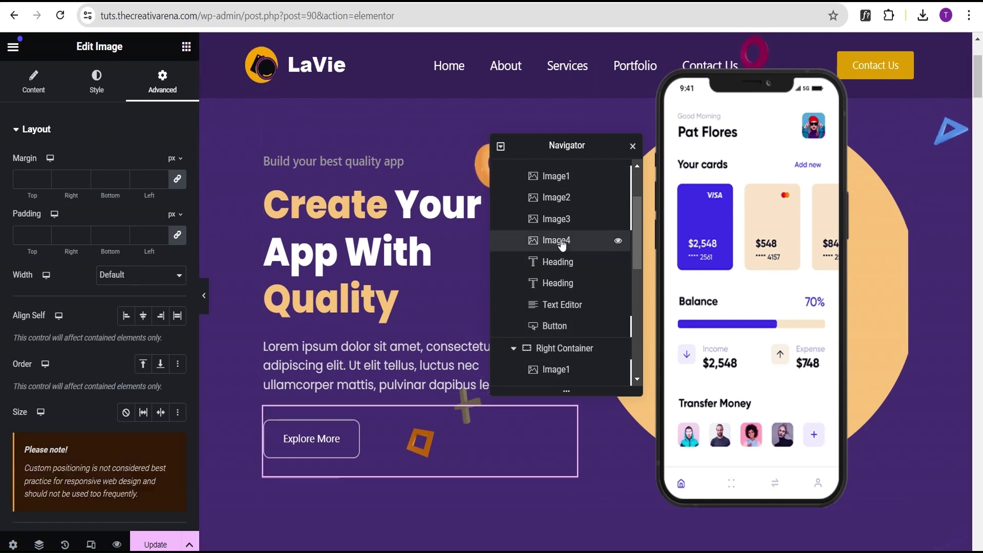
{"action": "scroll", "coordinate": [109, 263], "scroll_direction": "down", "scroll_amount": 7}
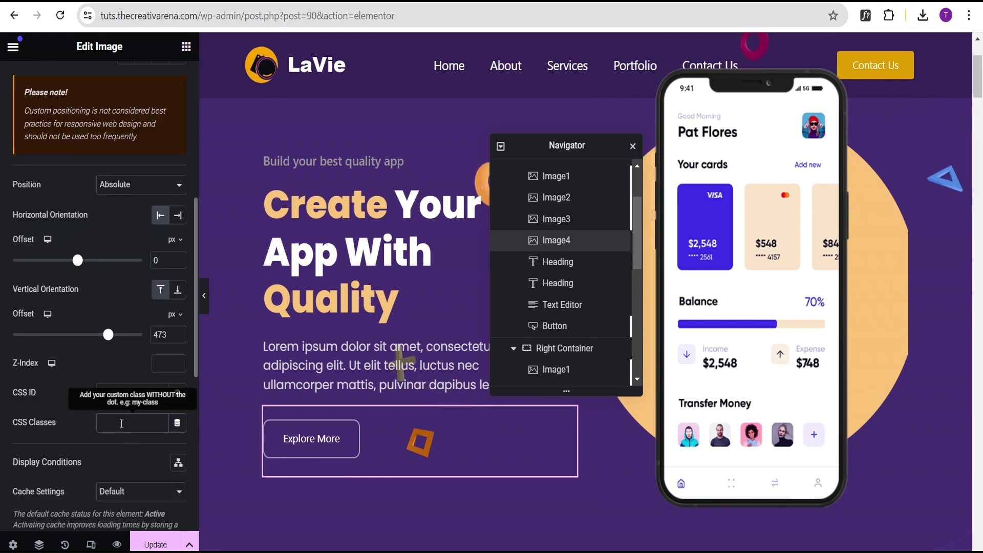
{"action": "left_click", "coordinate": [121, 423]}
{"action": "type", "text": "rolling"}
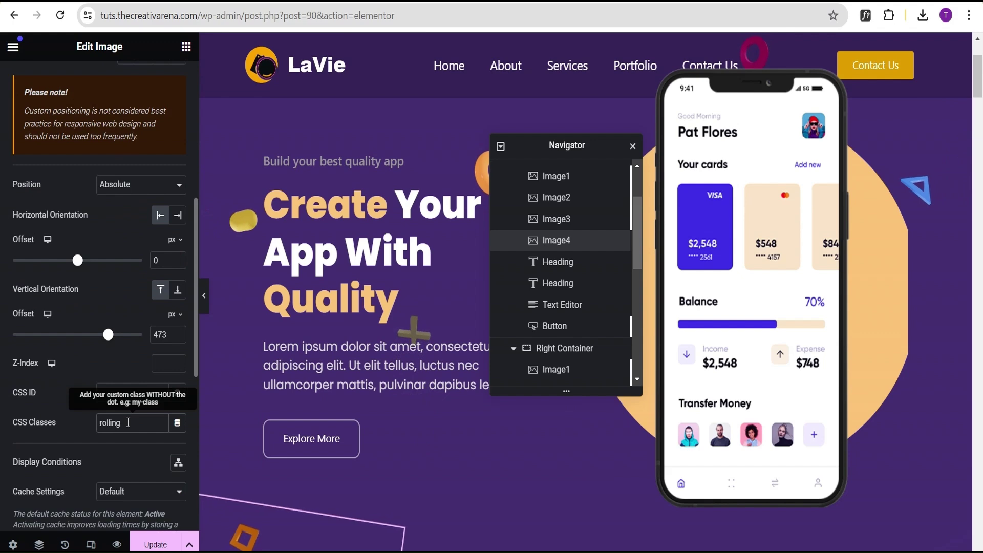
{"action": "left_click", "coordinate": [204, 295]}
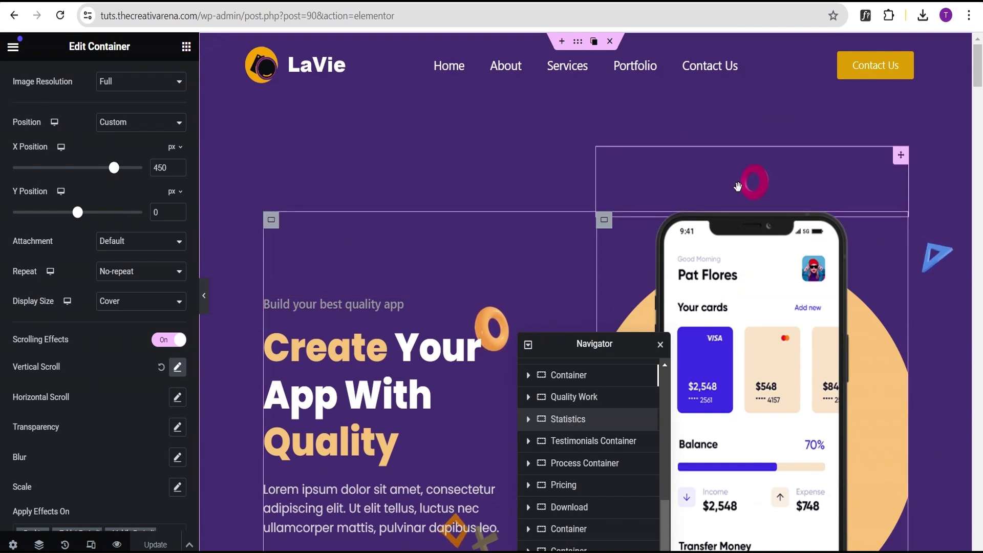
Collapse the Elementor panel for a full-width preview at the Powerful Solutions section's orange ring.
{"action": "scroll", "coordinate": [666, 307], "scroll_direction": "down", "scroll_amount": 4}
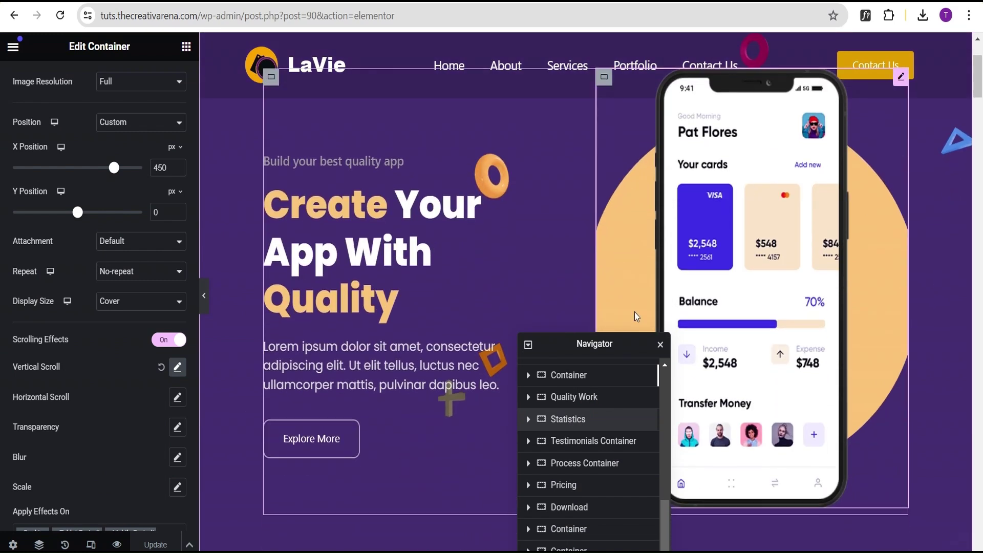
{"action": "scroll", "coordinate": [431, 436], "scroll_direction": "down", "scroll_amount": 3}
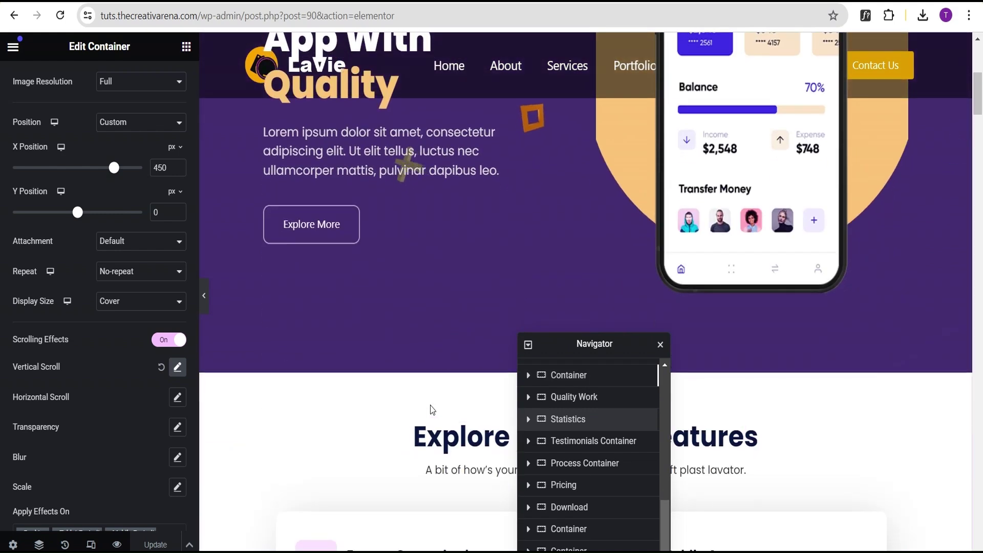
{"action": "scroll", "coordinate": [425, 423], "scroll_direction": "down", "scroll_amount": 20}
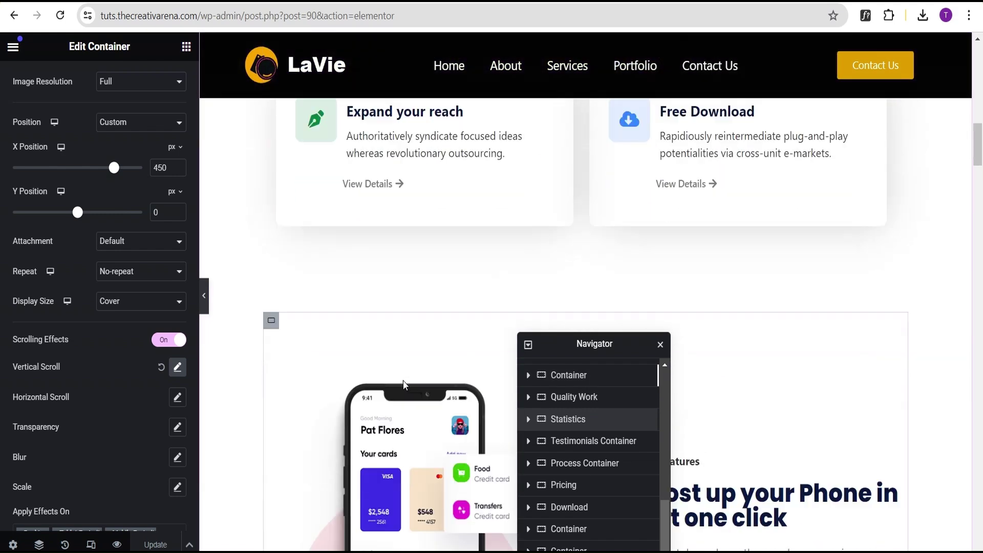
{"action": "scroll", "coordinate": [427, 367], "scroll_direction": "up", "scroll_amount": 20}
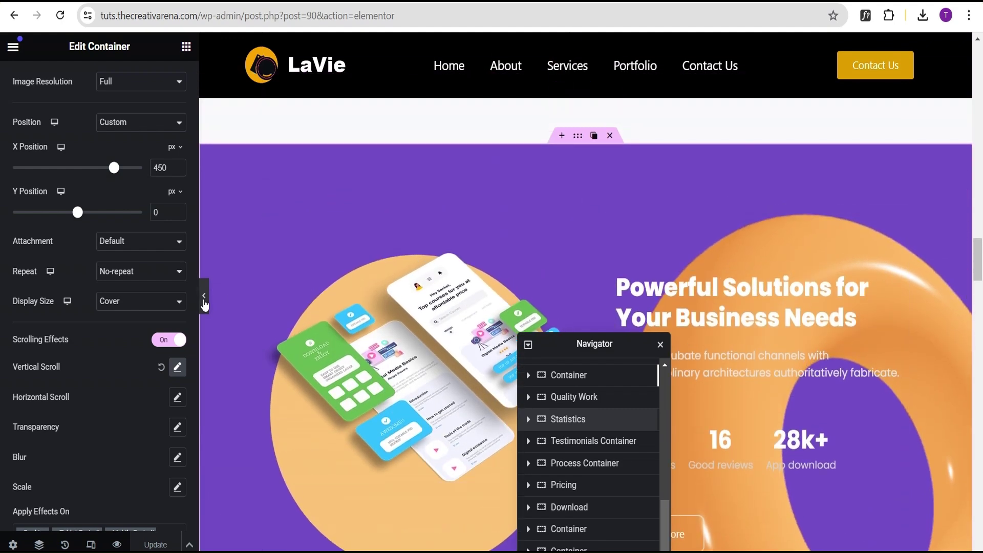
{"action": "left_click", "coordinate": [204, 297]}
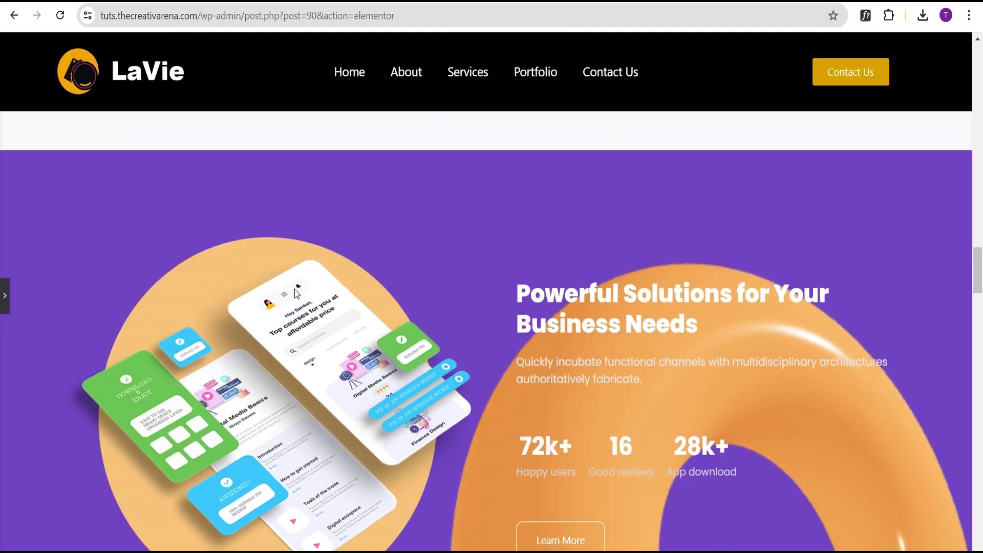
Scroll to the LaVie hero to watch the 3D shapes float around the heading and phone.
{"action": "scroll", "coordinate": [296, 287], "scroll_direction": "down", "scroll_amount": 3}
{"action": "scroll", "coordinate": [297, 290], "scroll_direction": "up", "scroll_amount": 2}
{"action": "scroll", "coordinate": [299, 290], "scroll_direction": "up", "scroll_amount": 3}
{"action": "scroll", "coordinate": [303, 288], "scroll_direction": "down", "scroll_amount": 1}
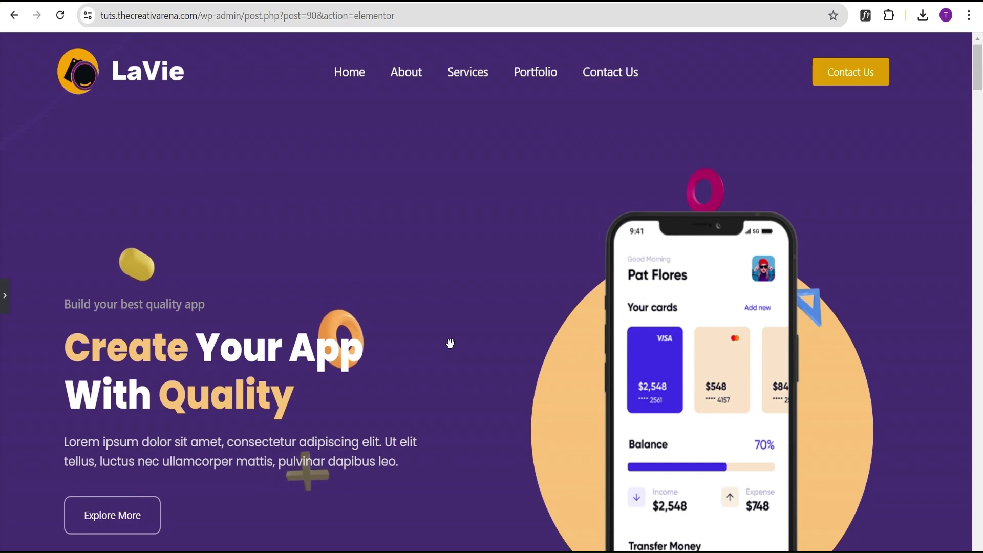
{"action": "scroll", "coordinate": [451, 344], "scroll_direction": "down", "scroll_amount": 15}
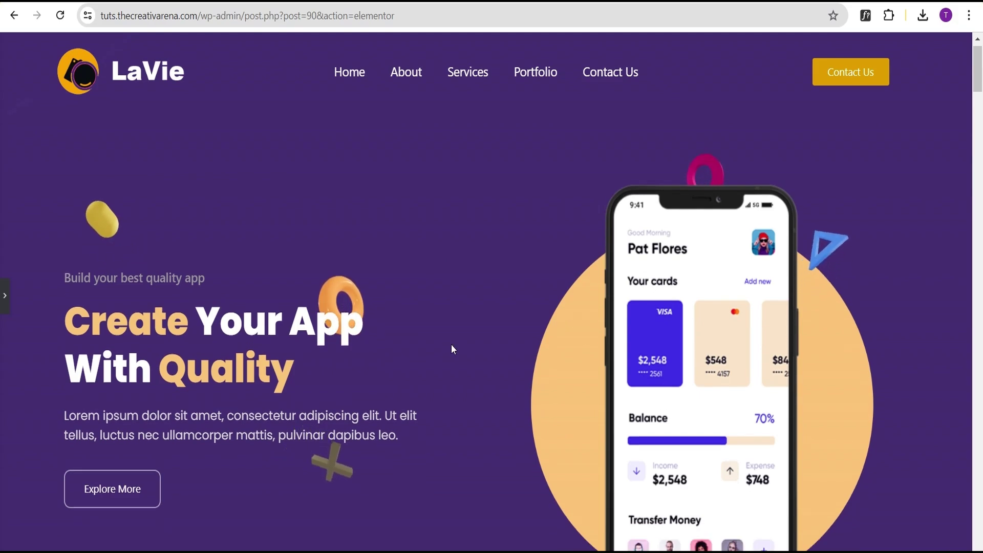